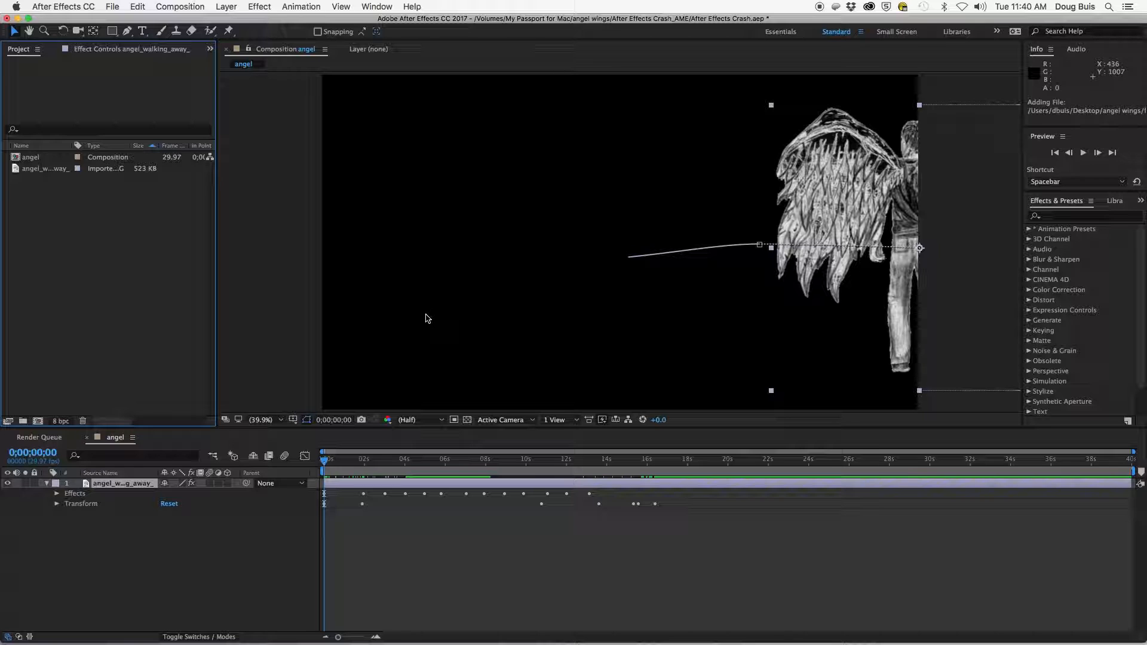
- Import the cloud-05.jpg image from the angel wings folder into the project
{"action": "left_click", "coordinate": [108, 624]}
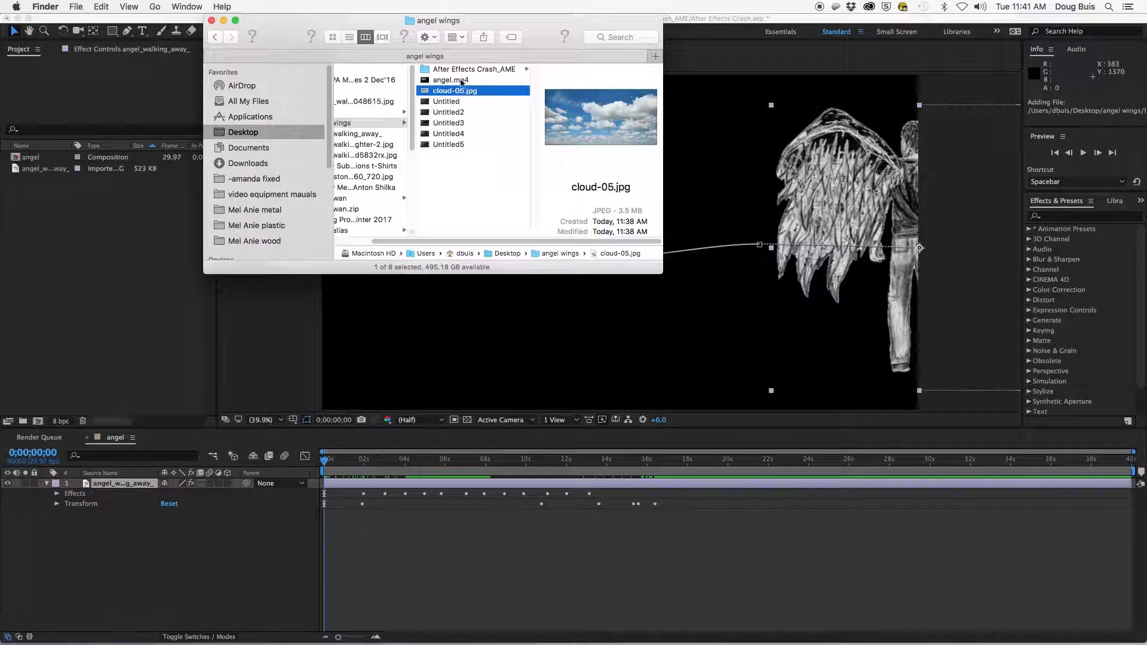
{"action": "left_click_drag", "start_coordinate": [499, 24], "coordinate": [559, 30]}
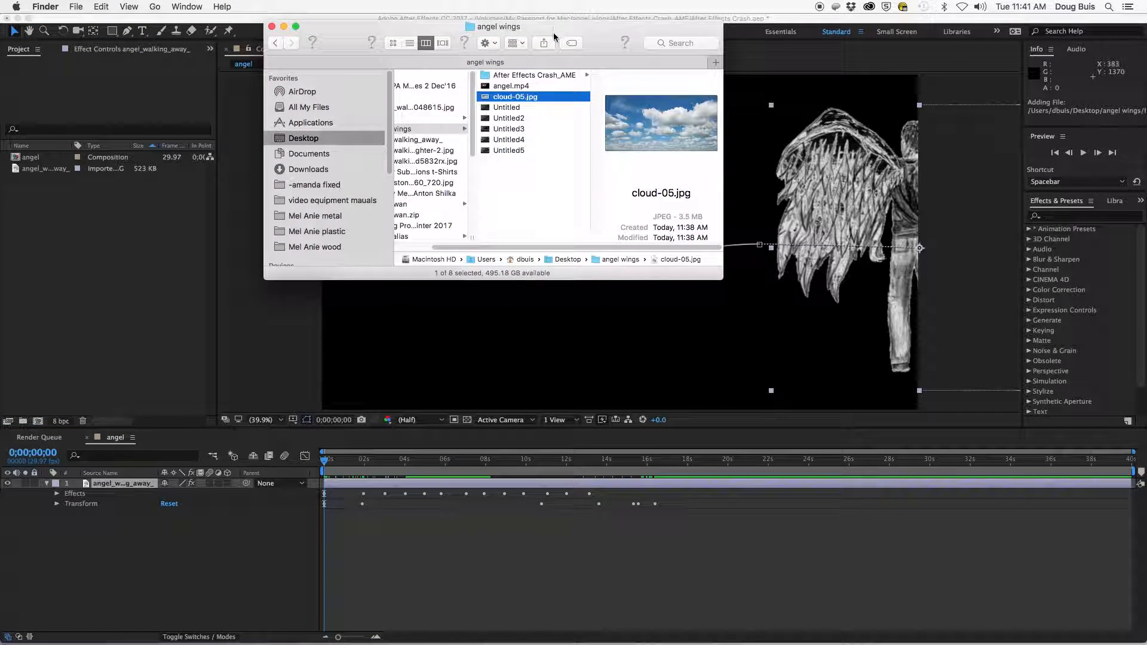
{"action": "left_click_drag", "start_coordinate": [524, 98], "coordinate": [64, 248]}
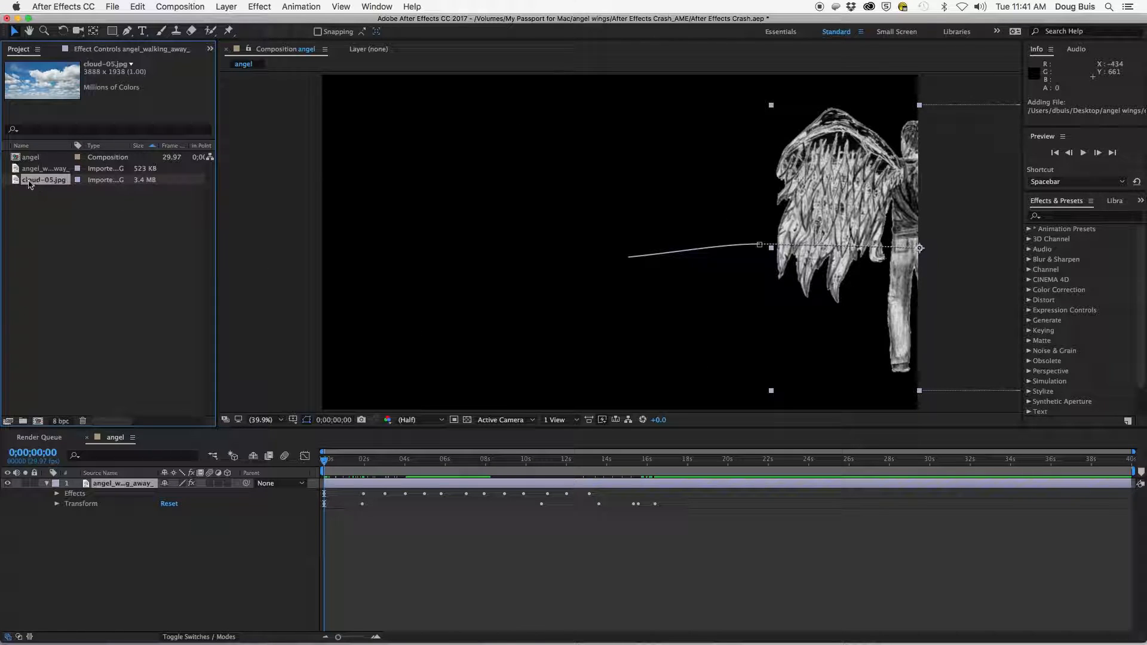
- Add cloud-05.jpg as a layer beneath the angel layer and set its scale to 73%
{"action": "left_click_drag", "start_coordinate": [16, 182], "coordinate": [49, 541]}
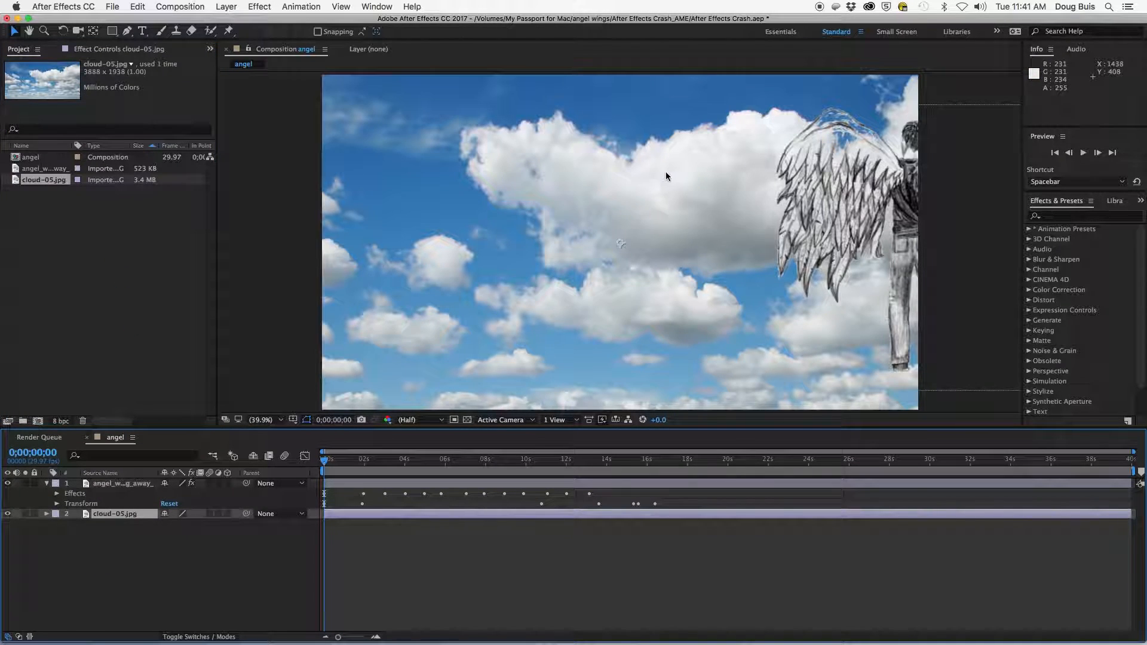
{"action": "left_click", "coordinate": [46, 514]}
{"action": "left_click", "coordinate": [57, 524]}
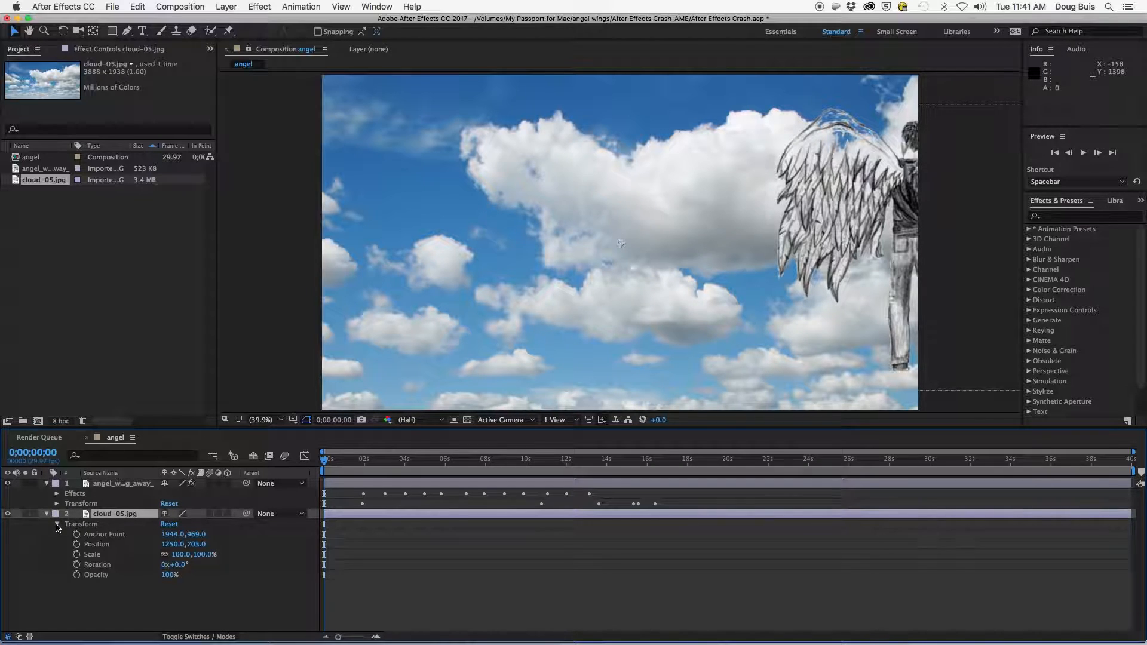
{"action": "left_click_drag", "start_coordinate": [202, 556], "coordinate": [187, 555]}
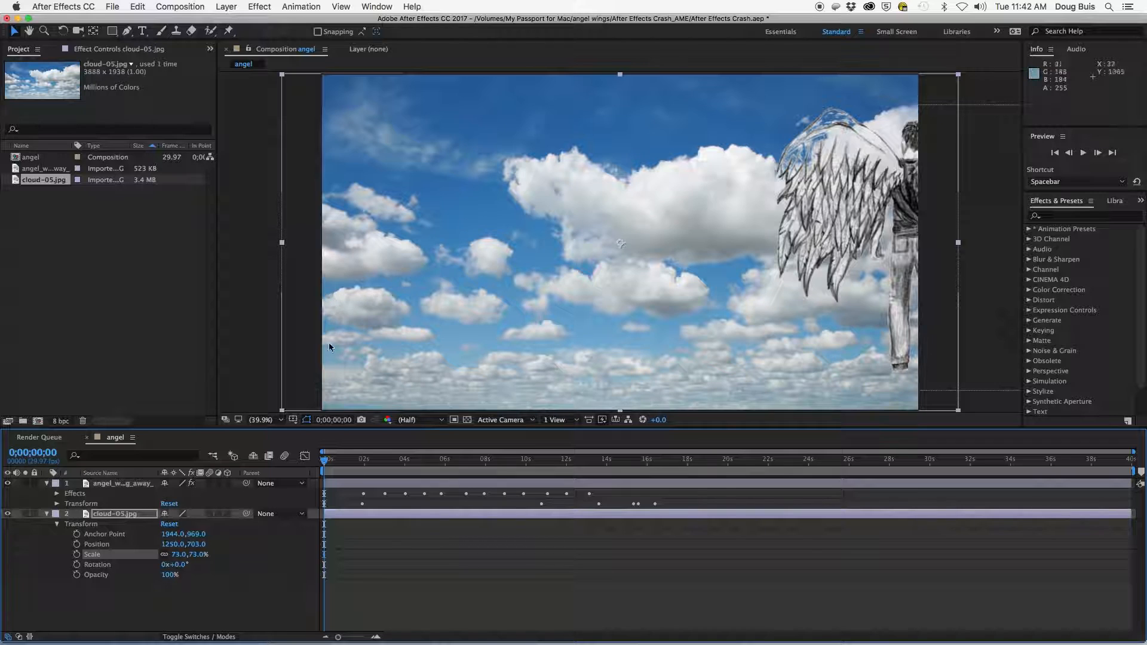
{"action": "left_click", "coordinate": [58, 524]}
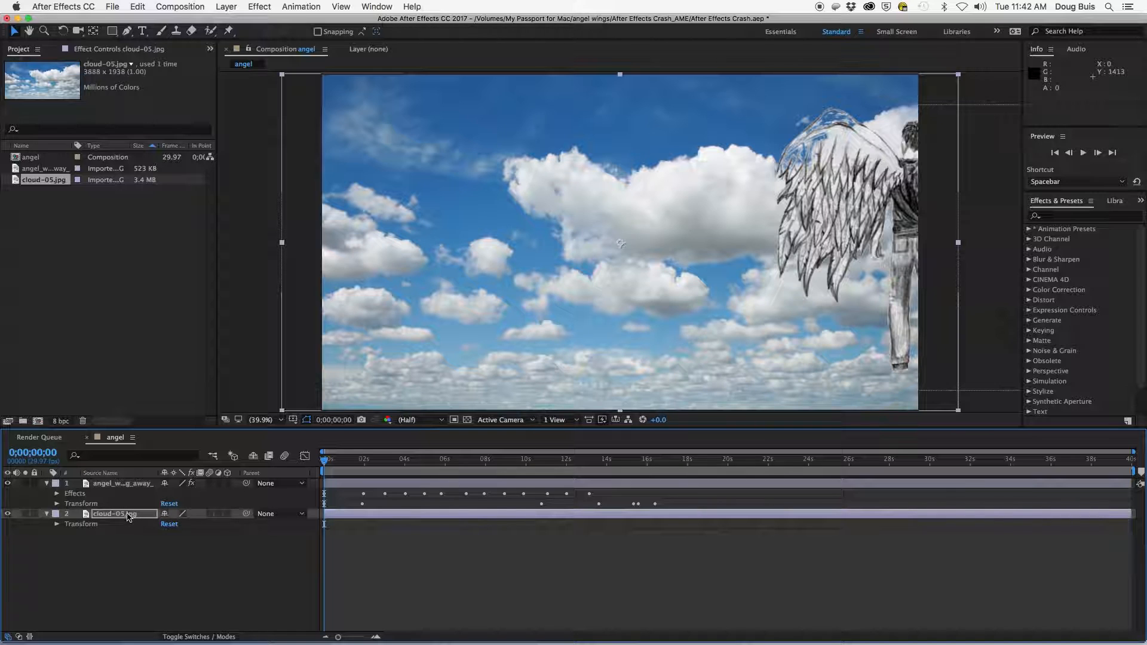
- Try moving the angel layer beneath the cloud layer, then put it back on top
{"action": "left_click_drag", "start_coordinate": [325, 463], "coordinate": [423, 491]}
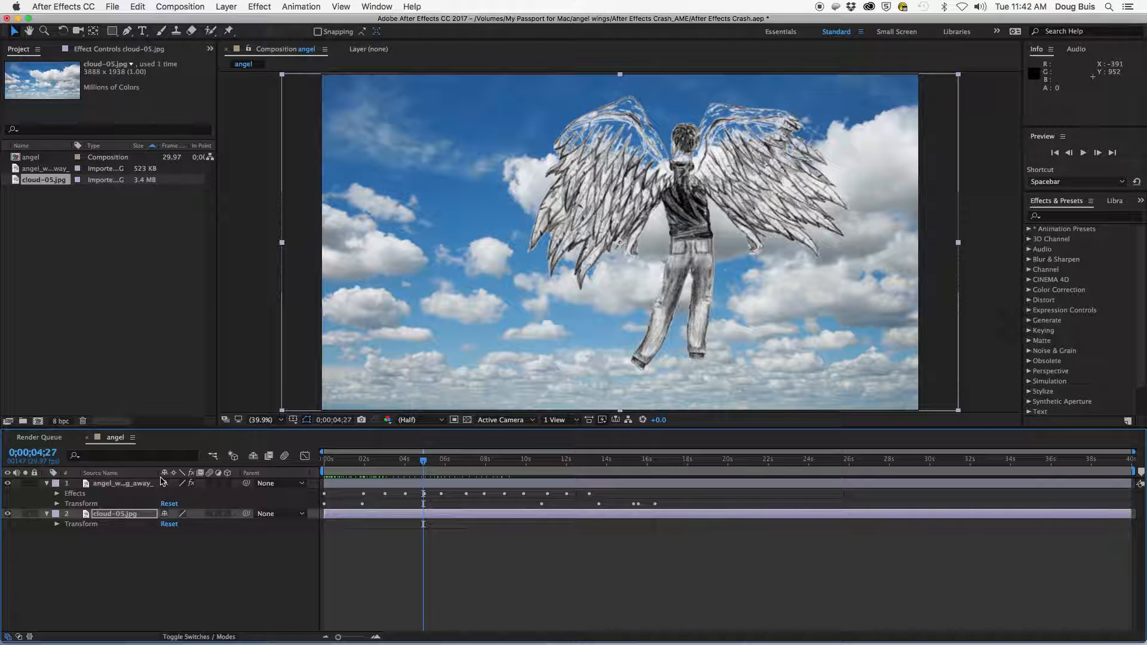
{"action": "left_click_drag", "start_coordinate": [127, 486], "coordinate": [116, 542]}
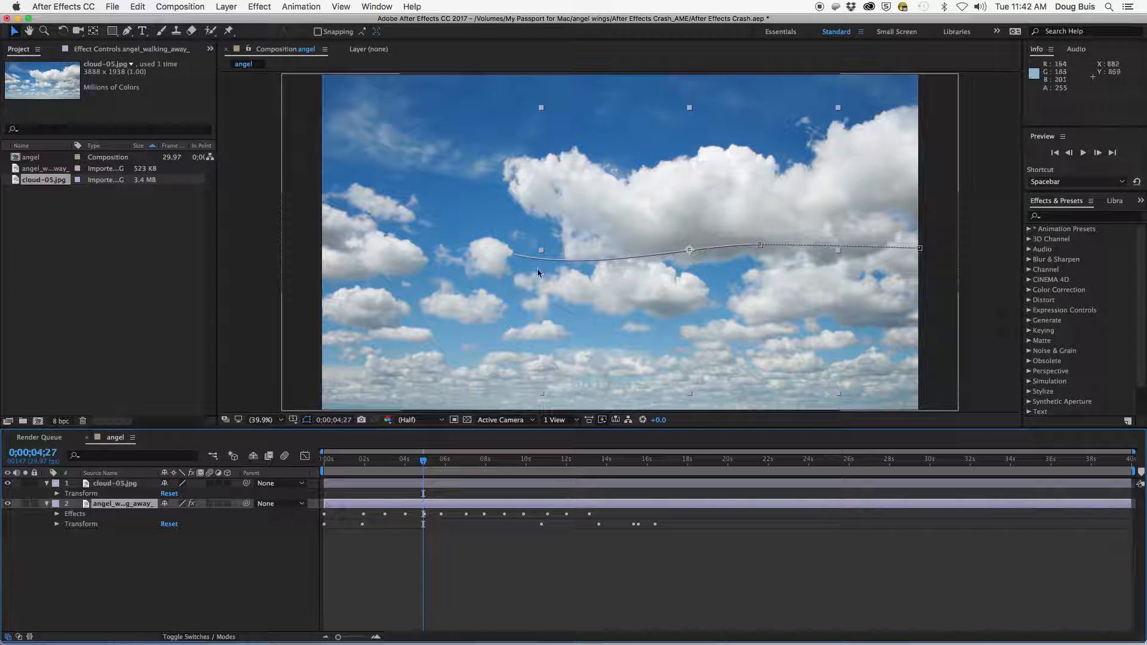
{"action": "left_click_drag", "start_coordinate": [113, 483], "coordinate": [92, 554]}
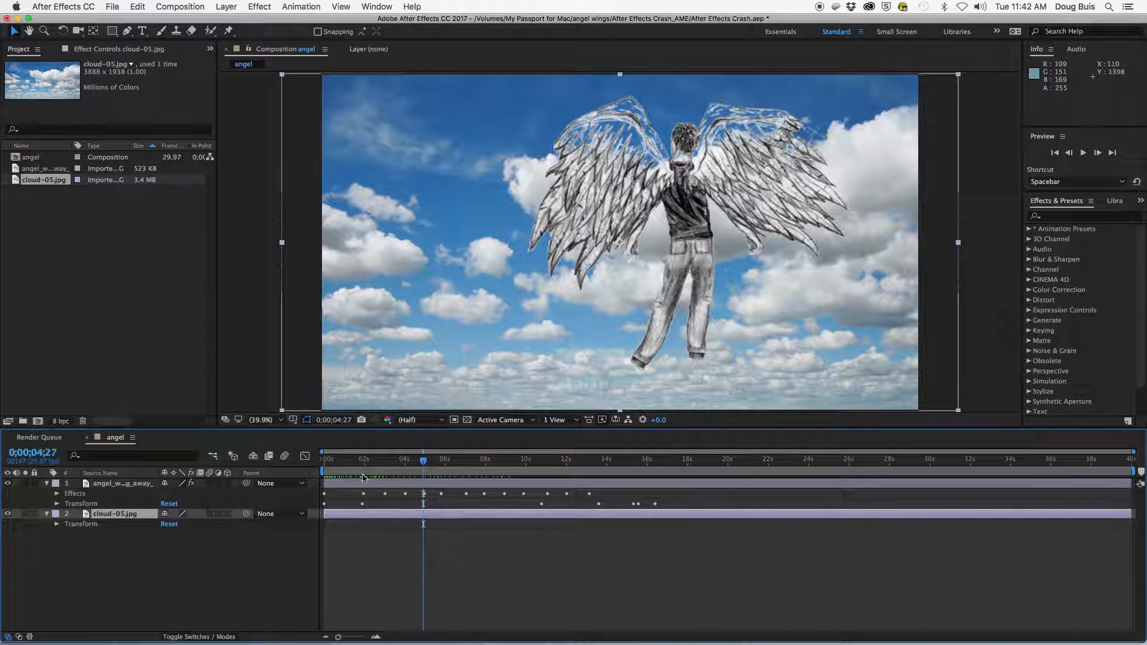
- Preview the angel composition playing from the start
{"action": "left_click_drag", "start_coordinate": [412, 460], "coordinate": [322, 472]}
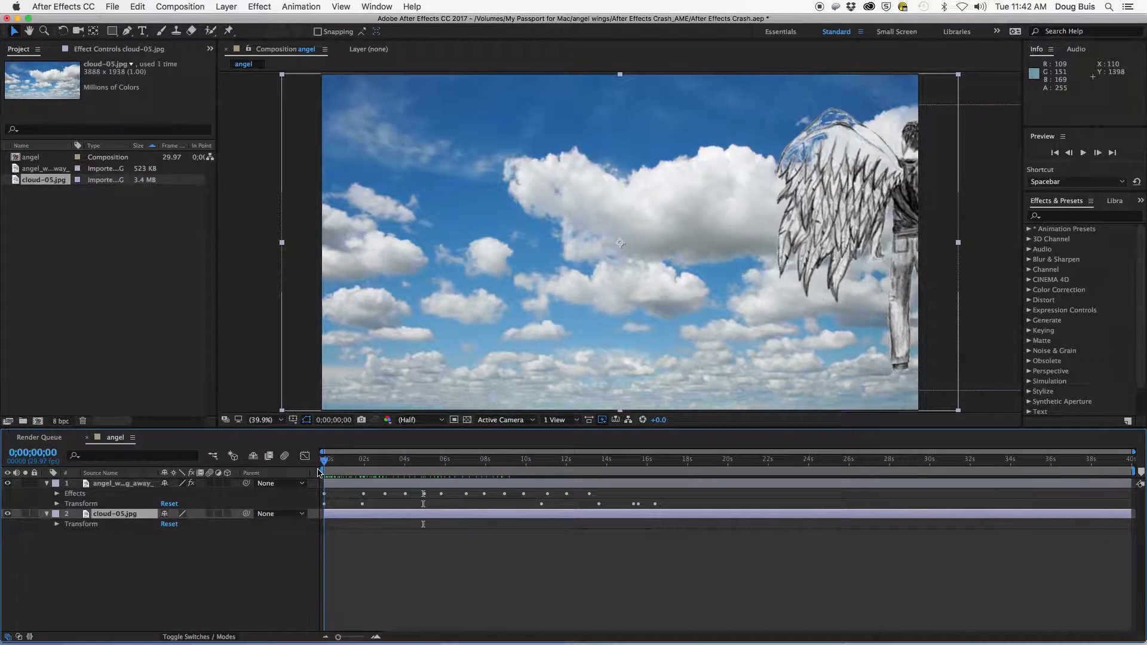
{"action": "left_click", "coordinate": [227, 575]}
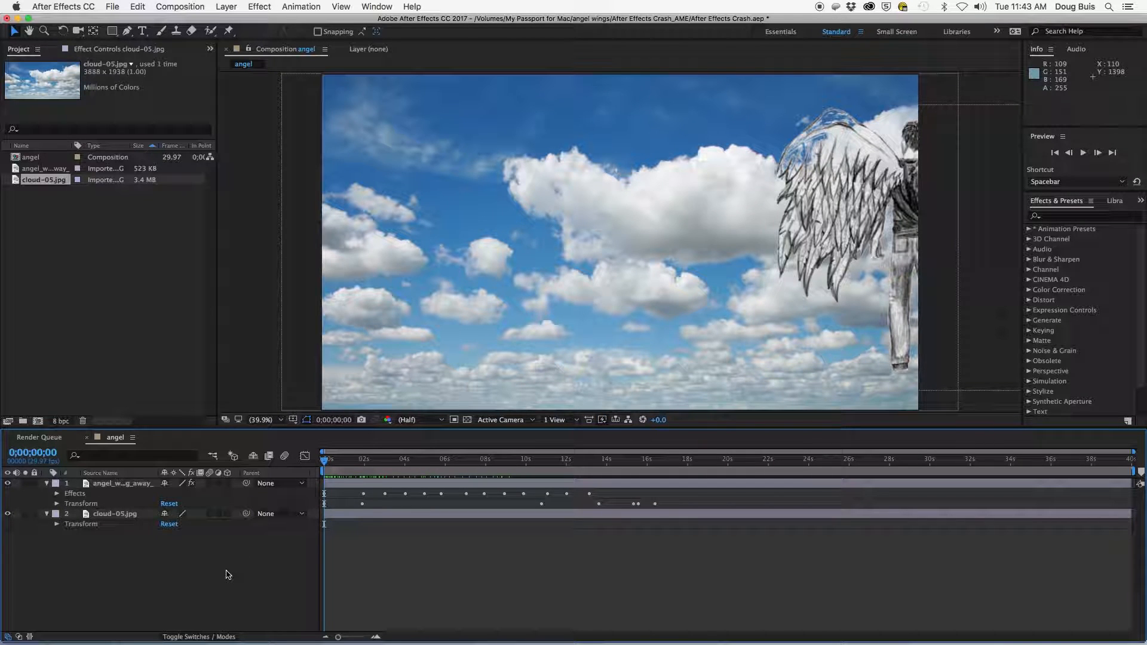
{"action": "key", "text": "space"}
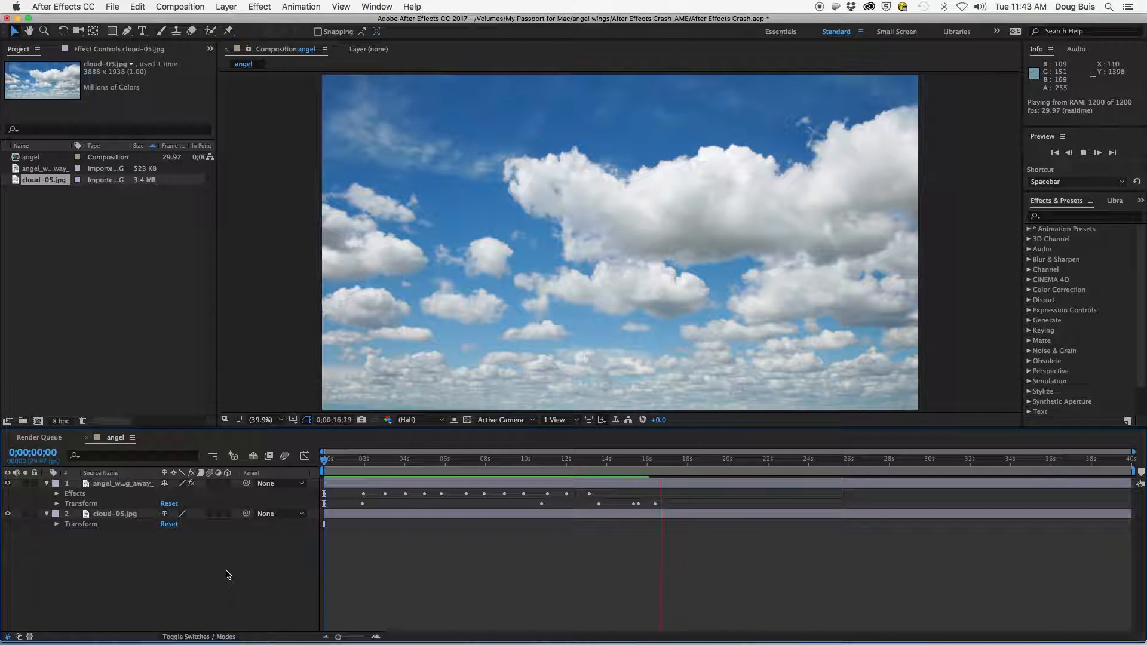
{"action": "key", "text": "space"}
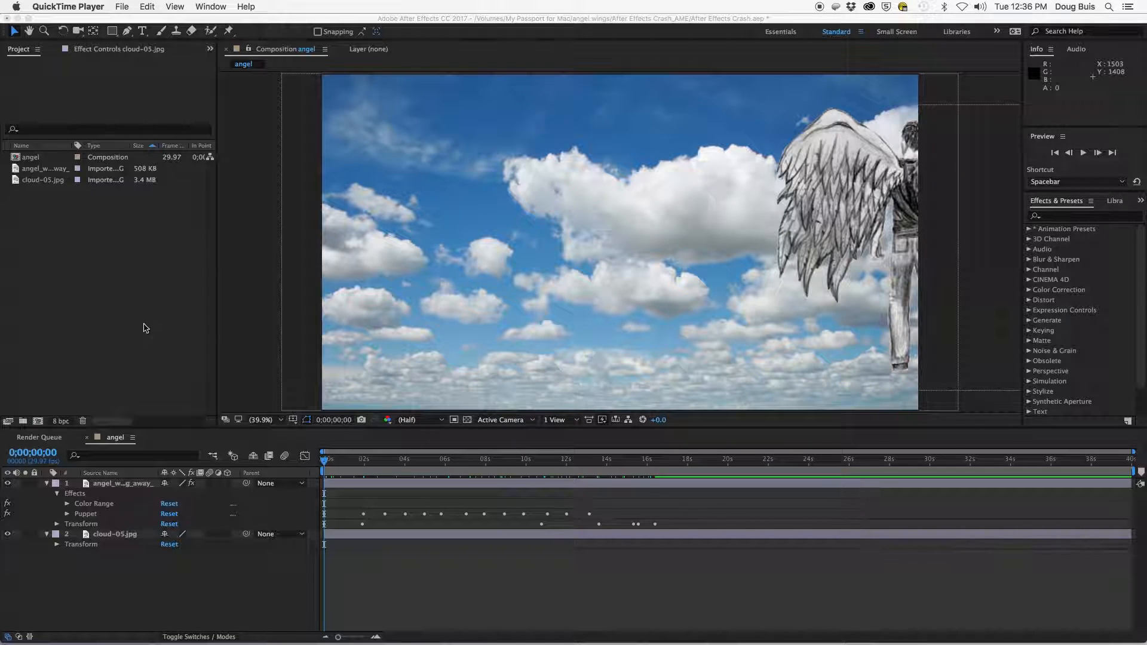
- Create a new composition named angel BP
{"action": "left_click", "coordinate": [37, 422]}
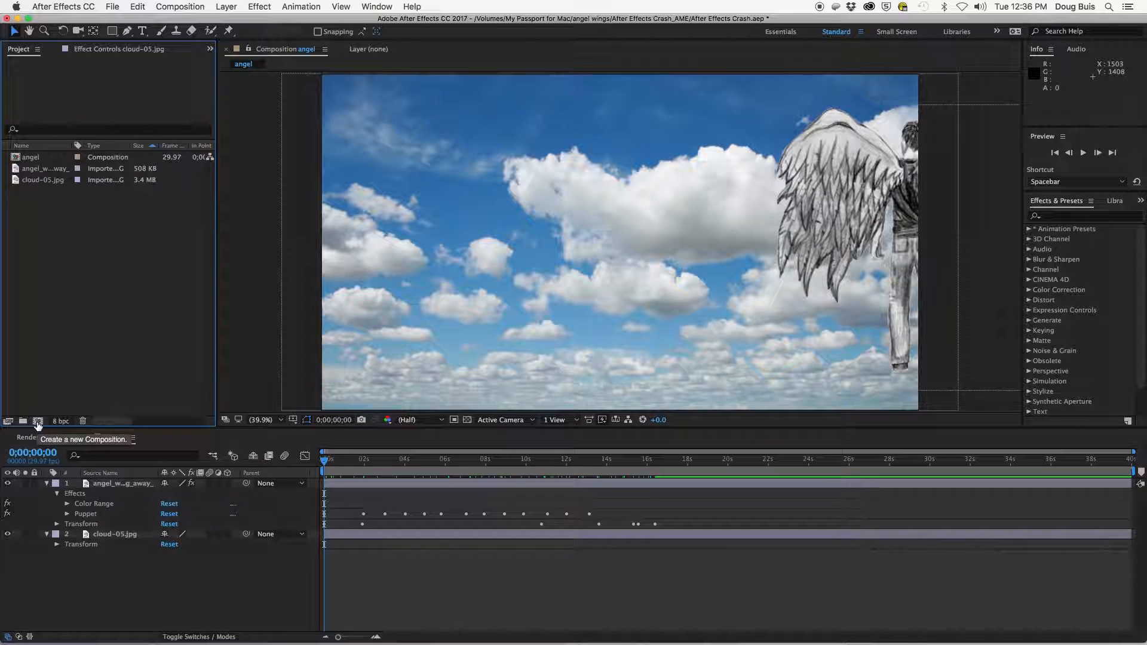
{"action": "left_click", "coordinate": [37, 422]}
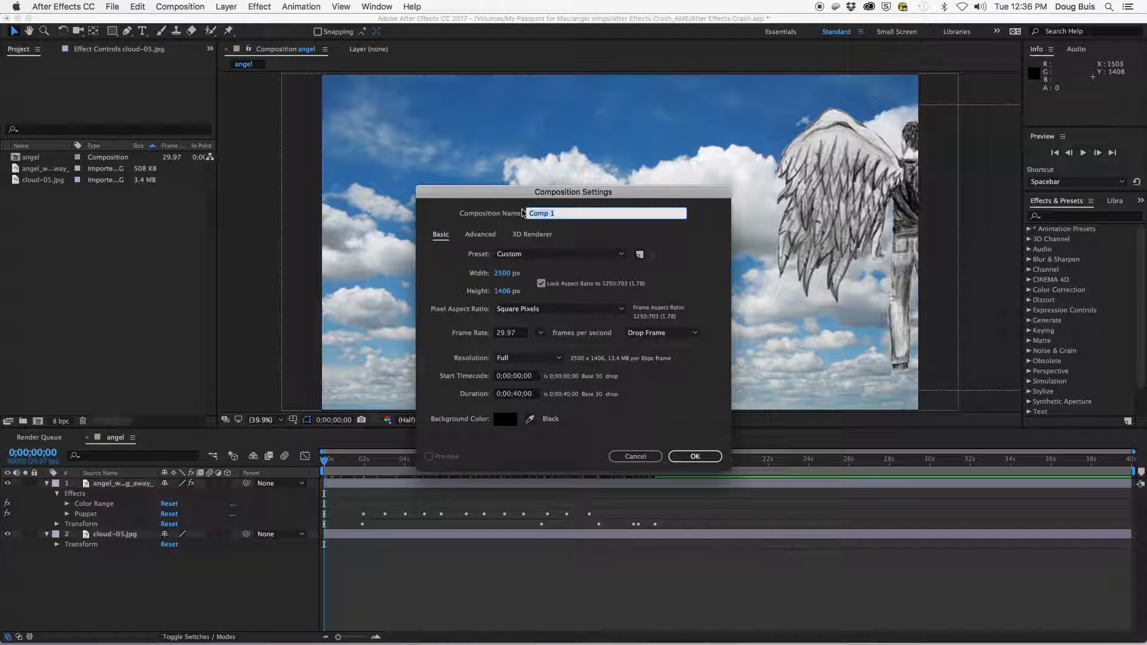
{"action": "type", "text": "angel BP"}
{"action": "key", "text": "Return"}
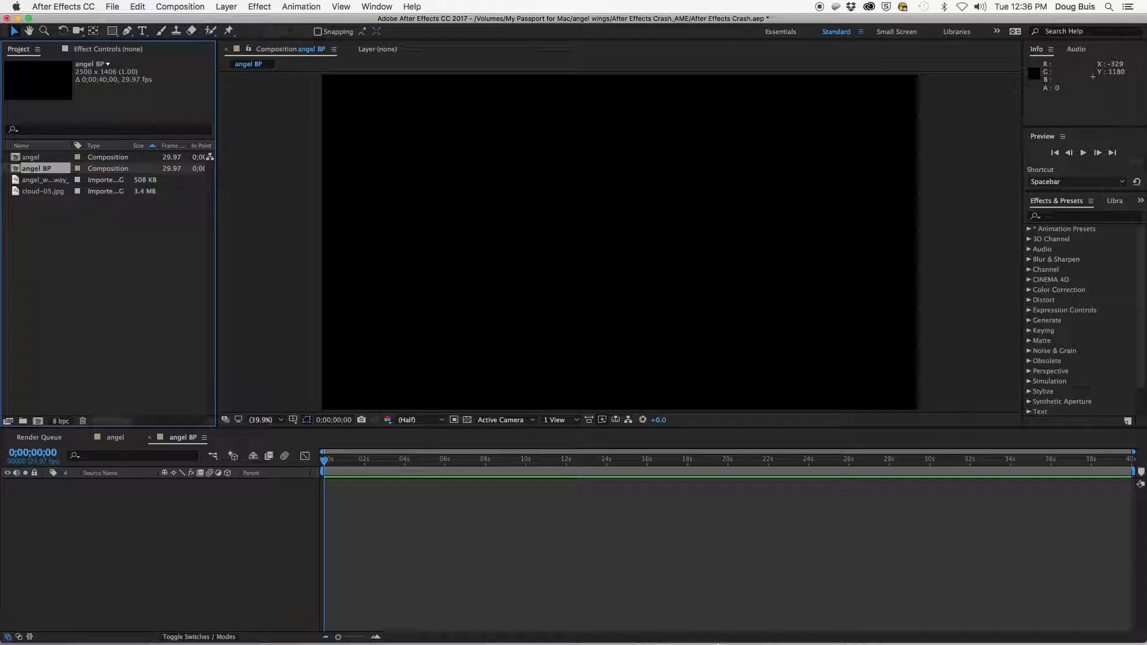
- Open the multiple-file import dialog and preview the images in the angel body parts folder
{"action": "mouse_move", "coordinate": [725, 635]}
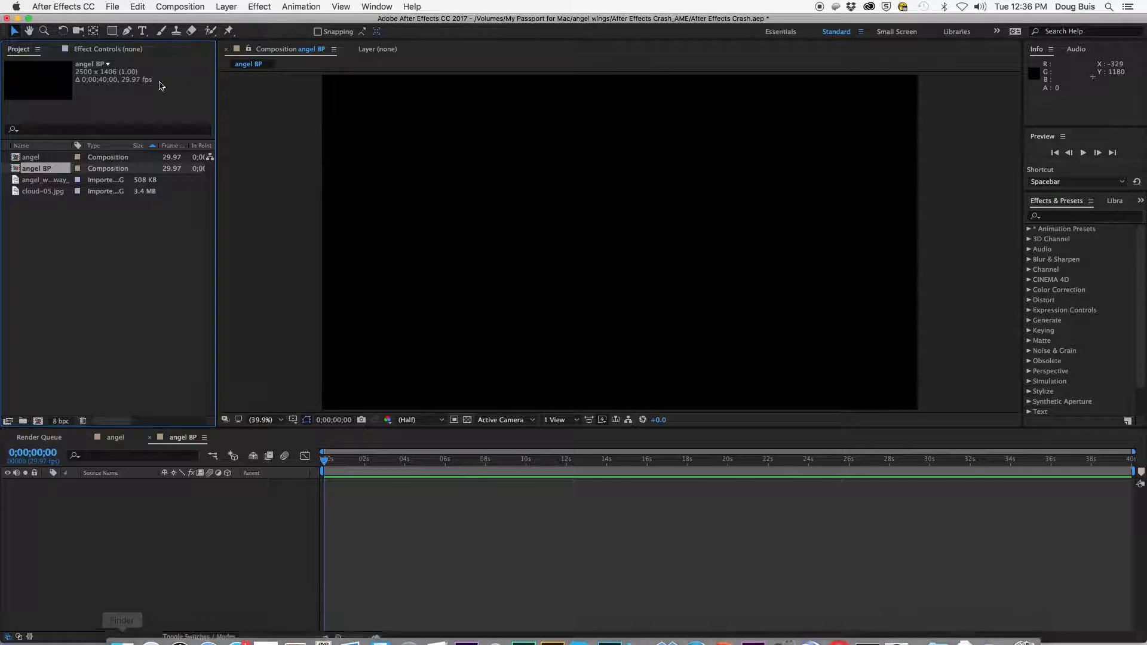
{"action": "left_click", "coordinate": [113, 7]}
{"action": "mouse_move", "coordinate": [147, 174]}
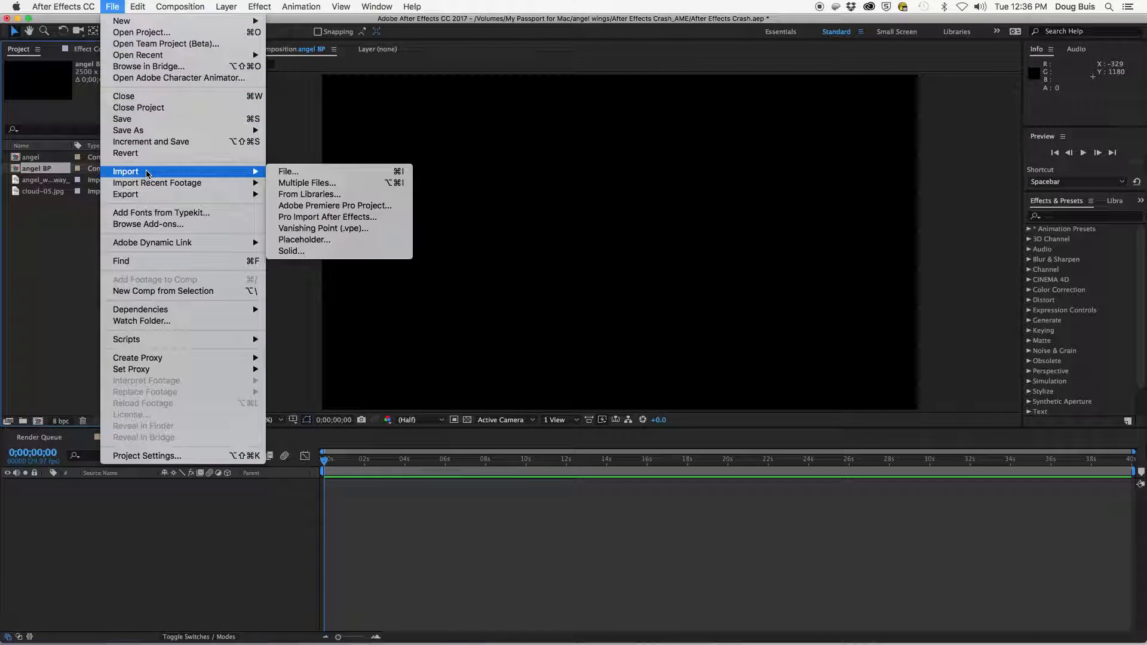
{"action": "left_click", "coordinate": [297, 184]}
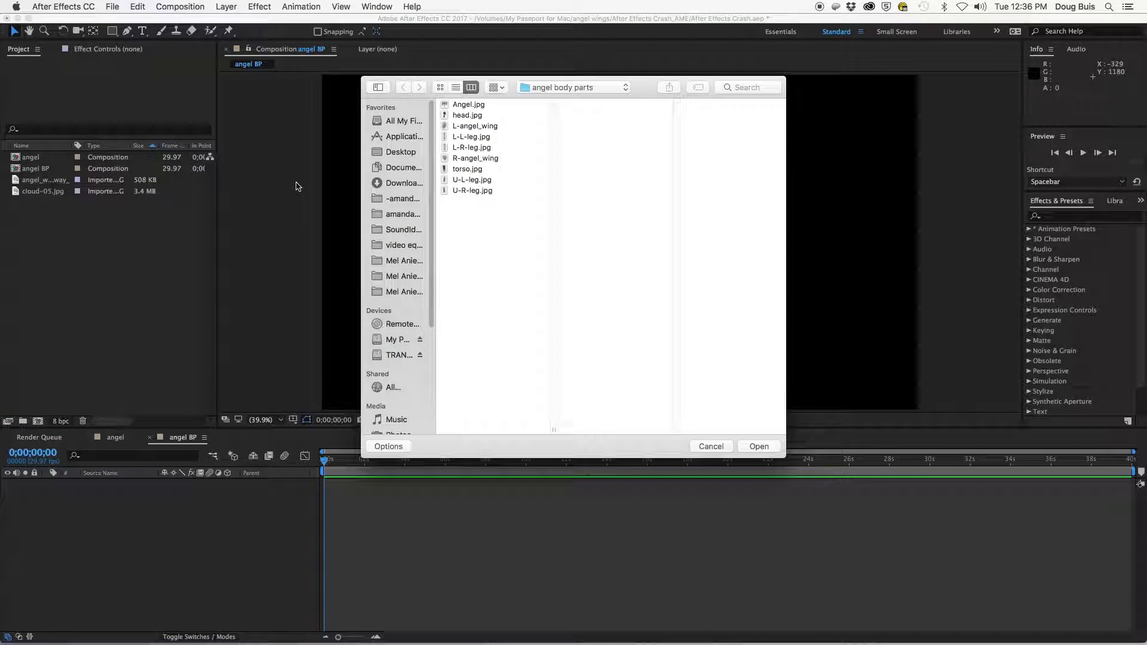
{"action": "left_click", "coordinate": [462, 116]}
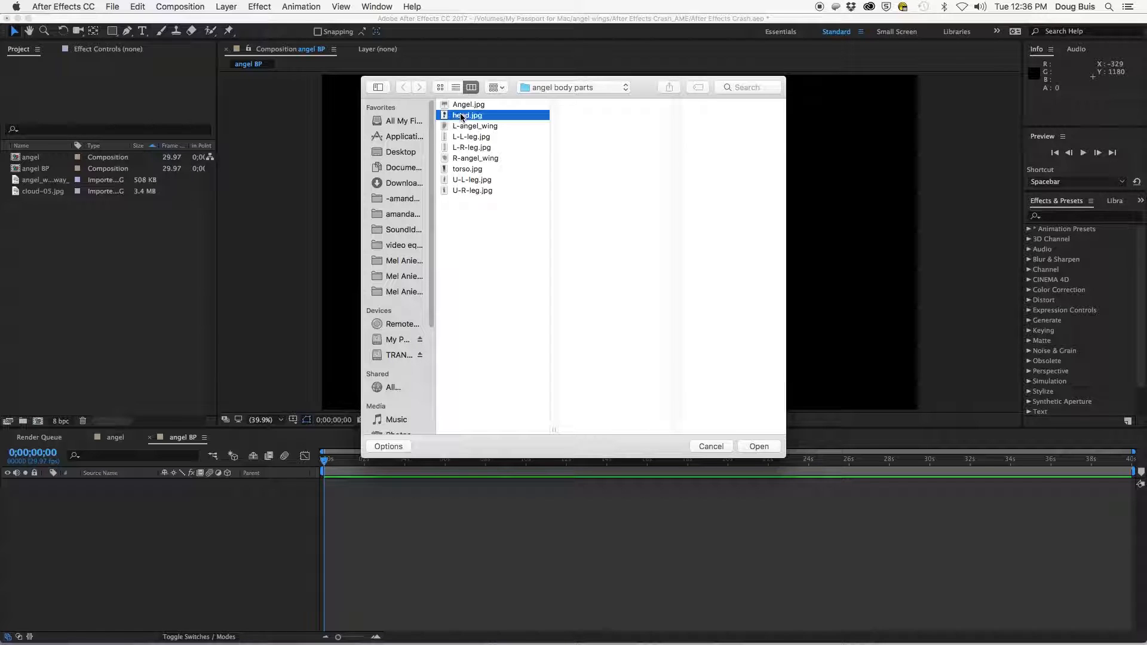
{"action": "key", "text": "Down"}
{"action": "key", "text": "Down"}
{"action": "key", "text": "Down"}
{"action": "key", "text": "Down"}
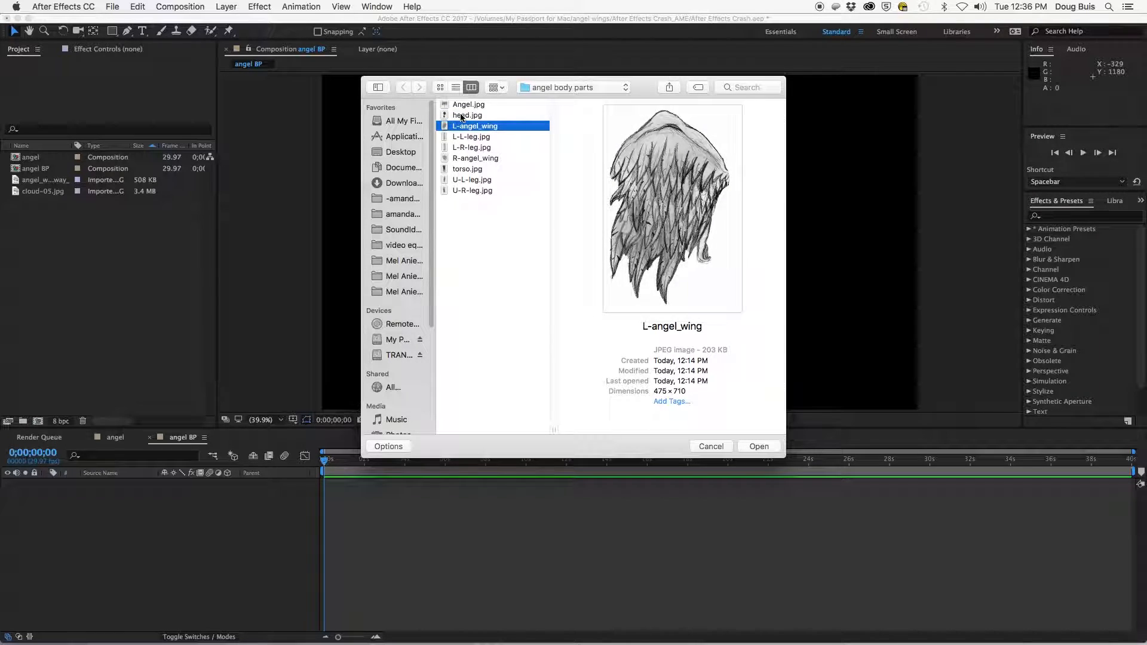
{"action": "key", "text": "Down"}
{"action": "key", "text": "Down"}
{"action": "key", "text": "Down"}
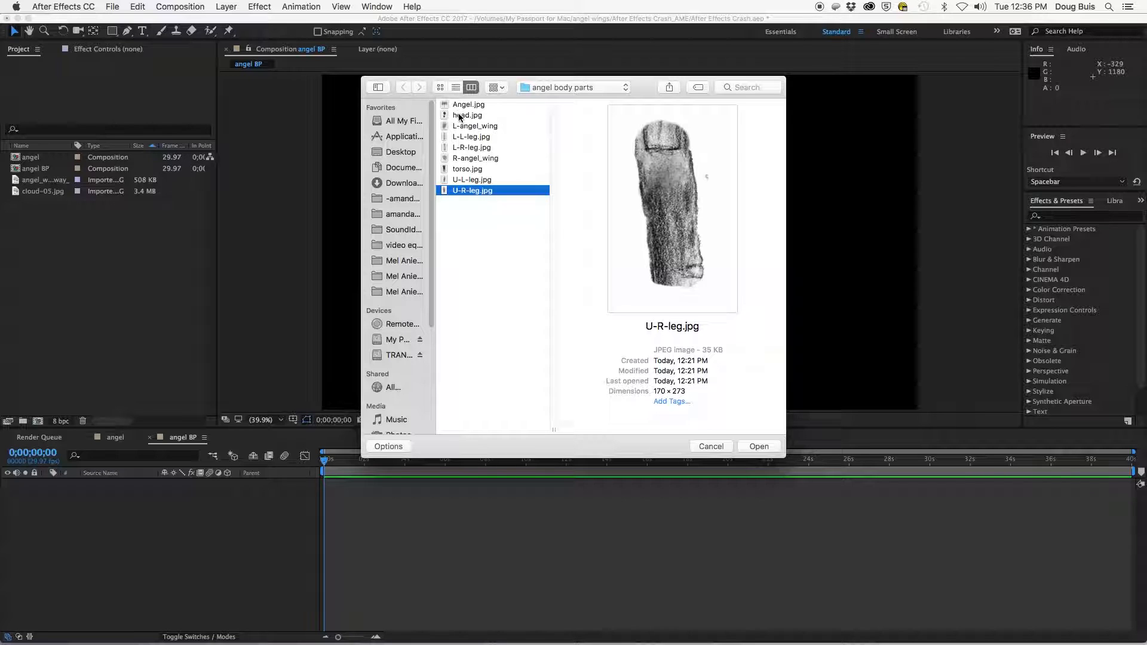
- Import the body part images from the angel body parts folder, then close the import dialog
{"action": "left_click", "coordinate": [459, 116], "text": "shift"}
{"action": "left_click", "coordinate": [757, 446]}
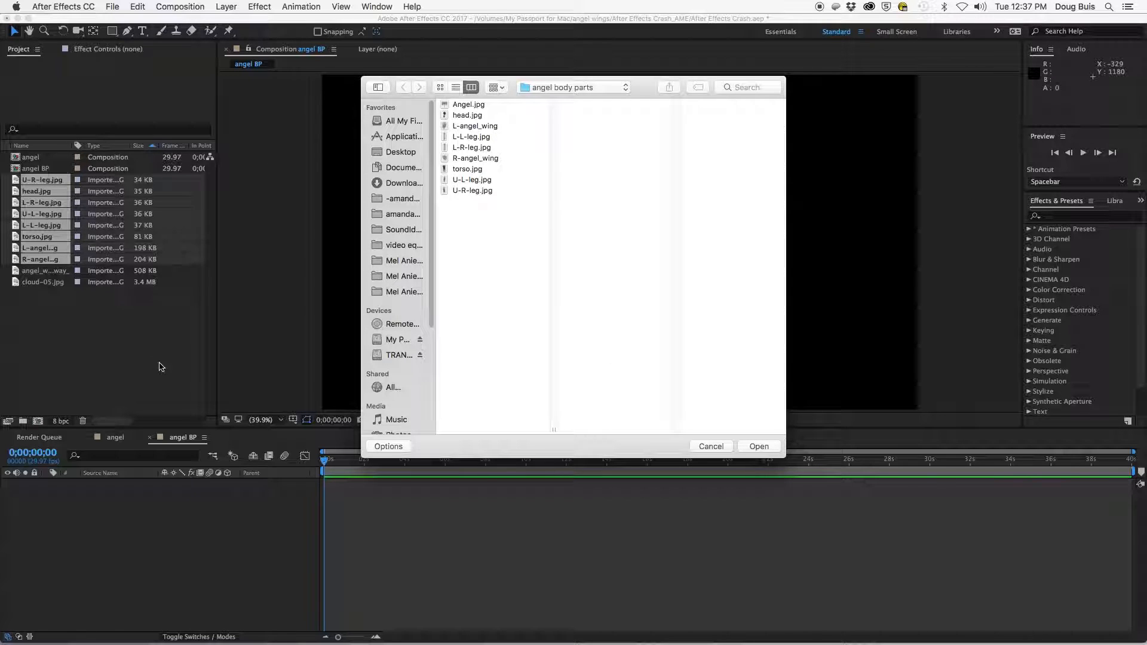
{"action": "left_click", "coordinate": [711, 446]}
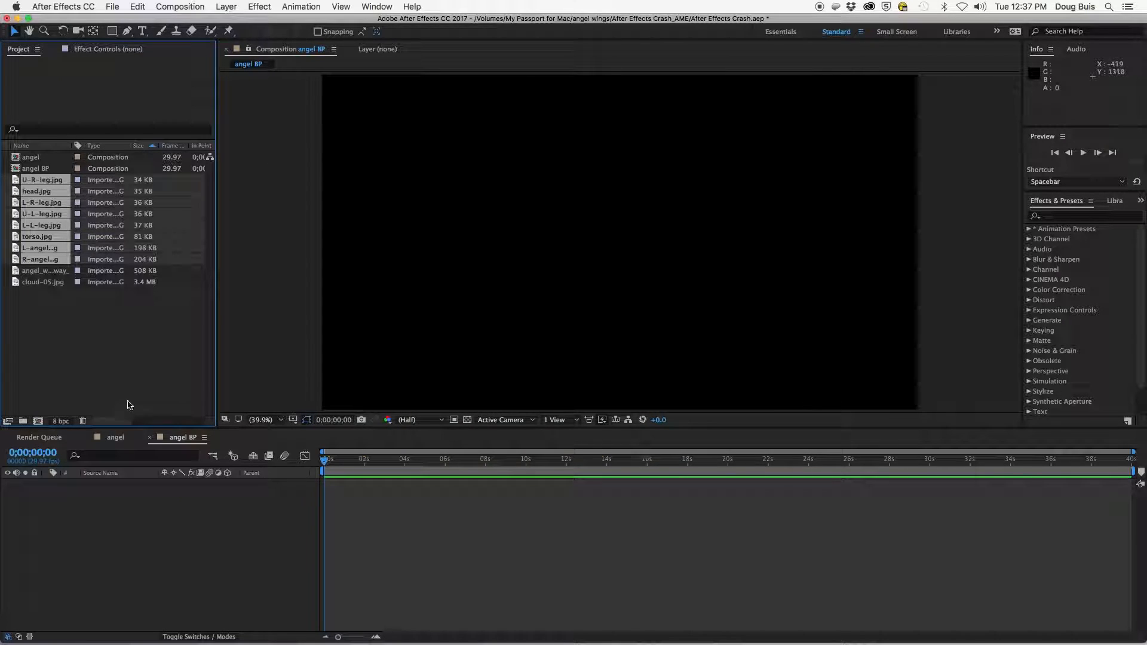
- Create a project folder named BP and move the eight body part images into it
{"action": "left_click", "coordinate": [23, 423]}
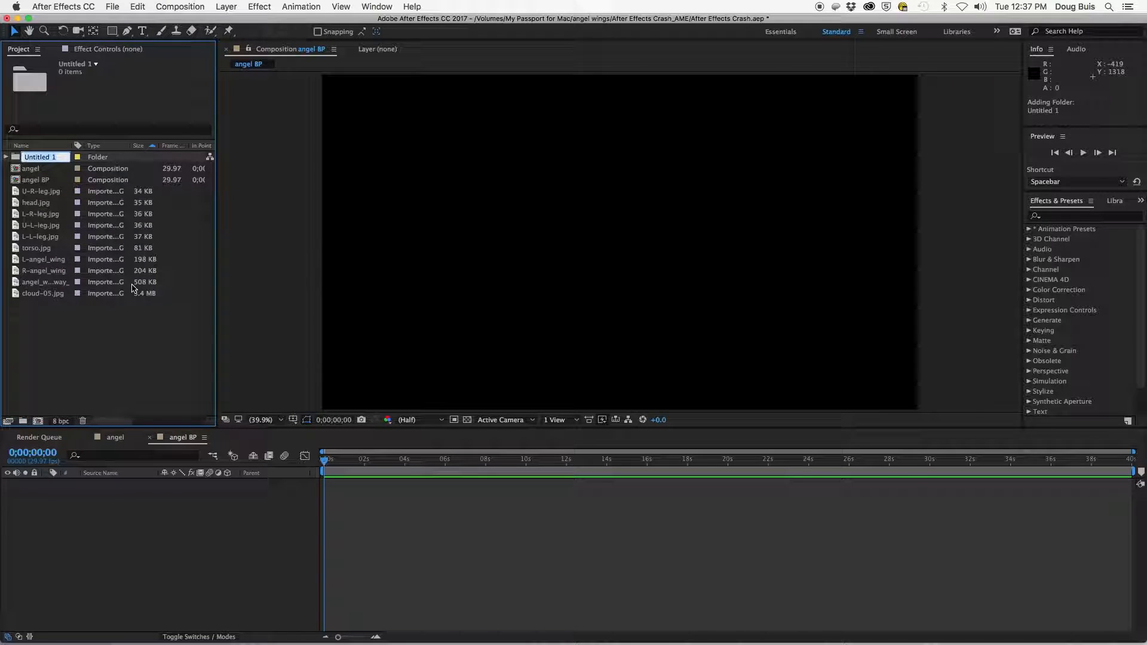
{"action": "type", "text": "BP"}
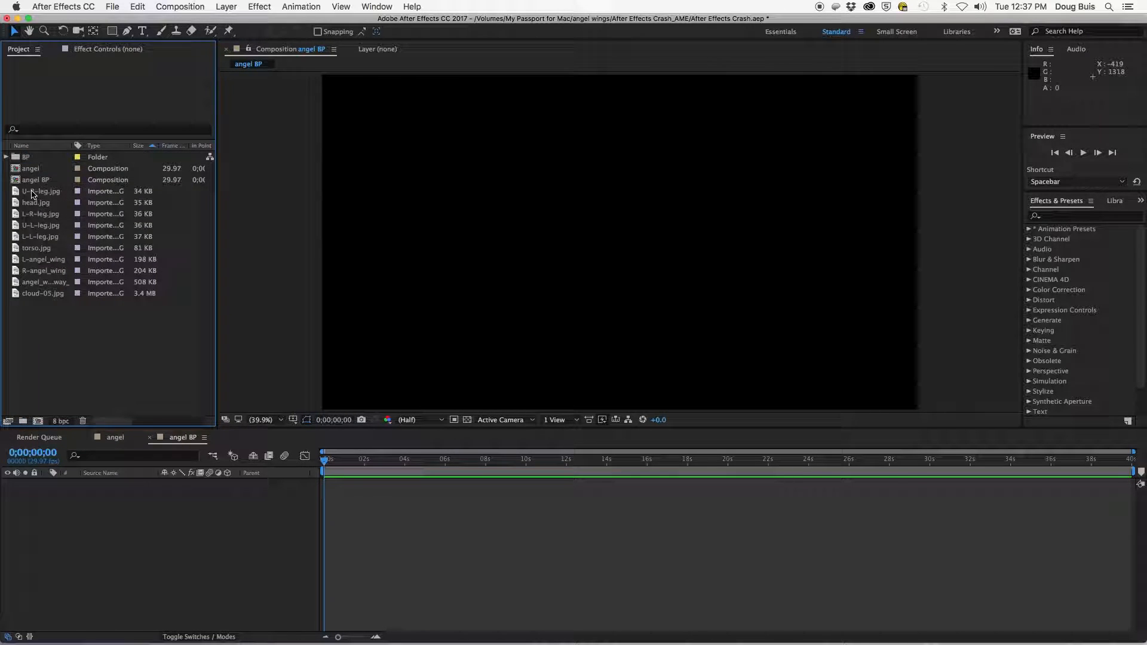
{"action": "left_click", "coordinate": [42, 191]}
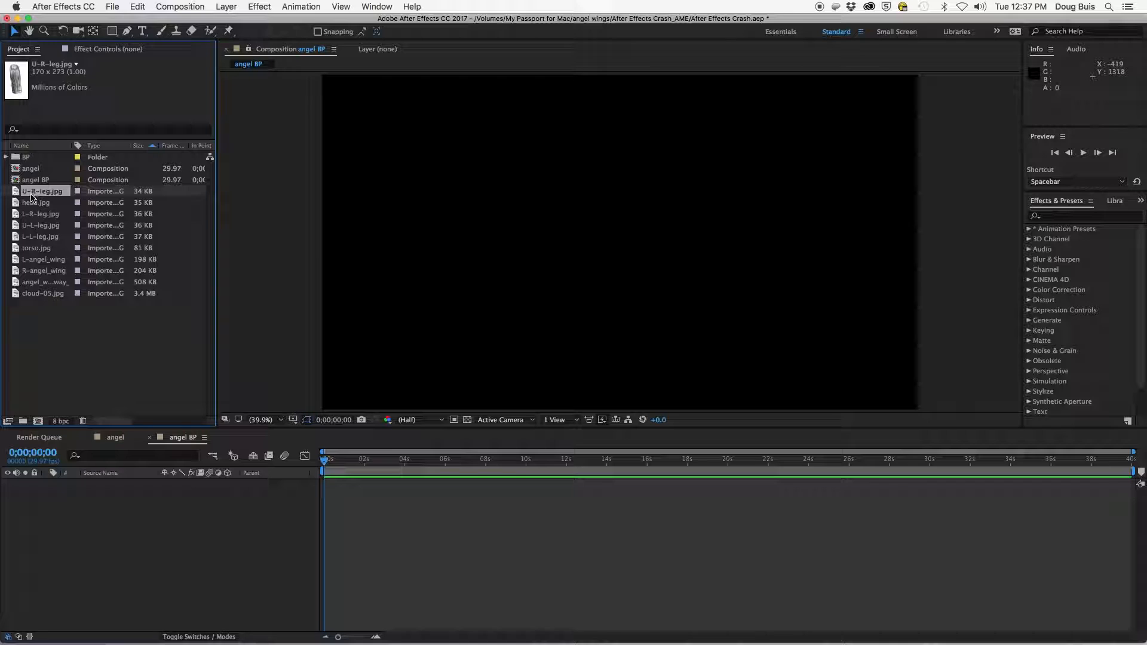
{"action": "left_click", "coordinate": [48, 275], "text": "shift"}
{"action": "left_click_drag", "start_coordinate": [49, 272], "coordinate": [17, 158]}
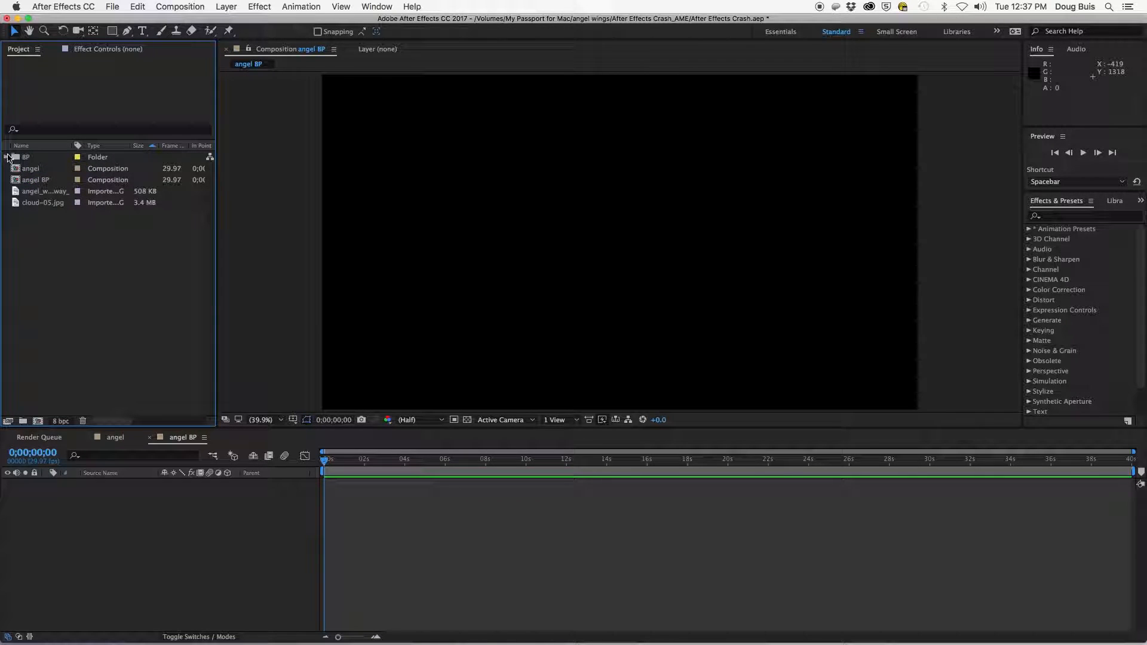
{"action": "left_click", "coordinate": [7, 158]}
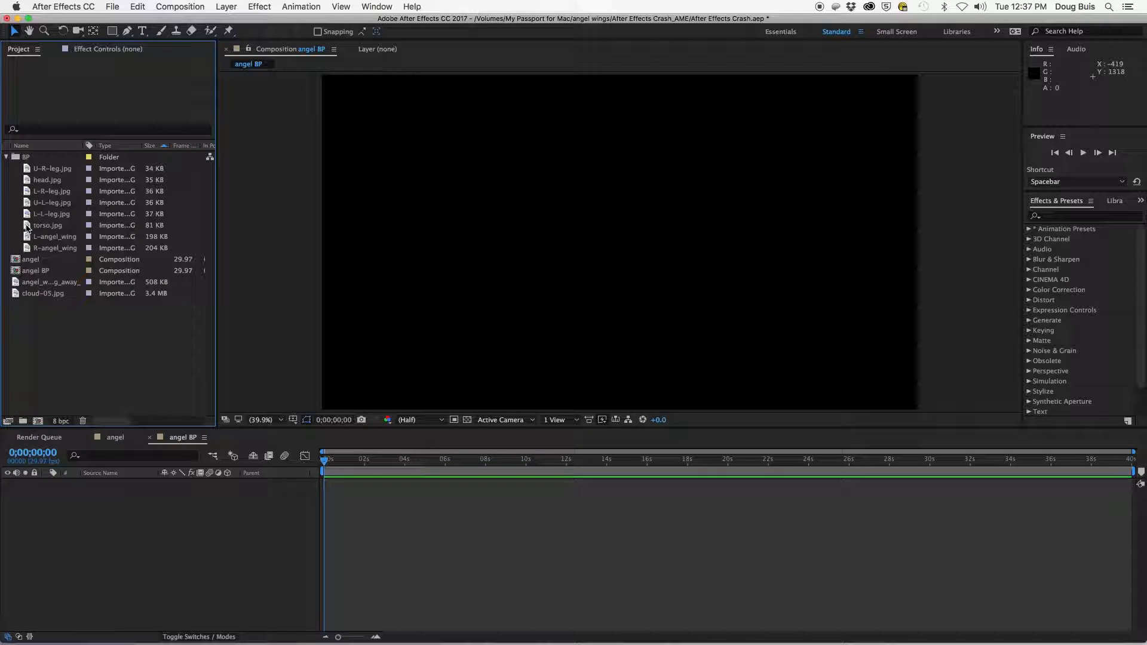
- Add torso.jpg to the angel BP composition and scale it up to about 135% by 123%
{"action": "left_click_drag", "start_coordinate": [27, 228], "coordinate": [118, 544]}
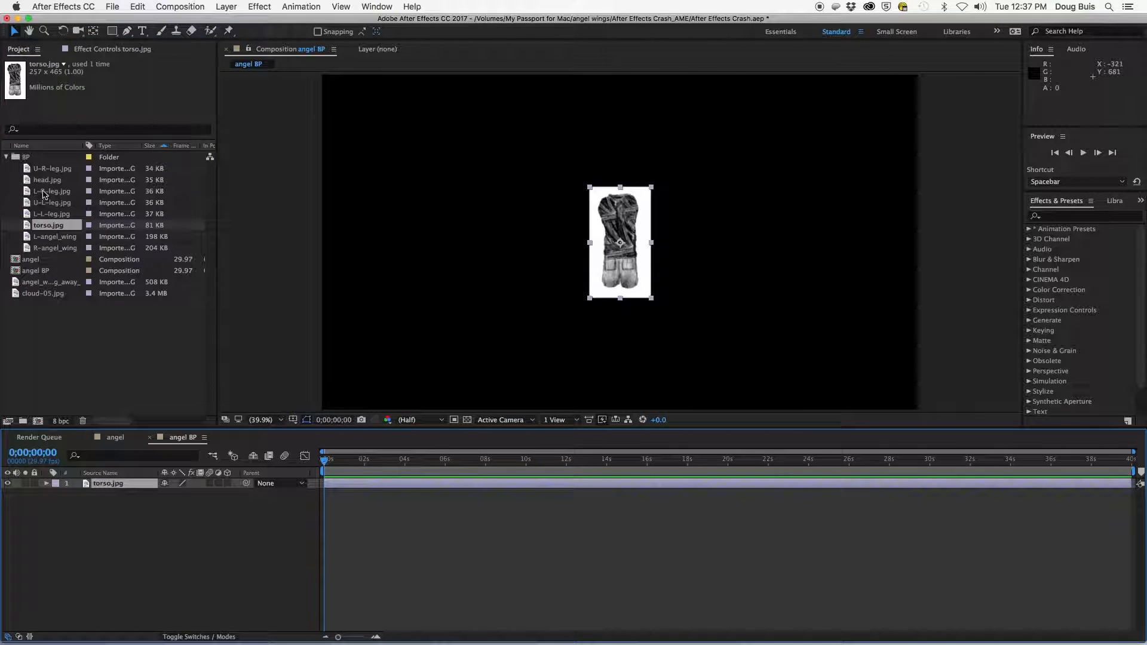
{"action": "left_click_drag", "start_coordinate": [590, 189], "coordinate": [572, 178]}
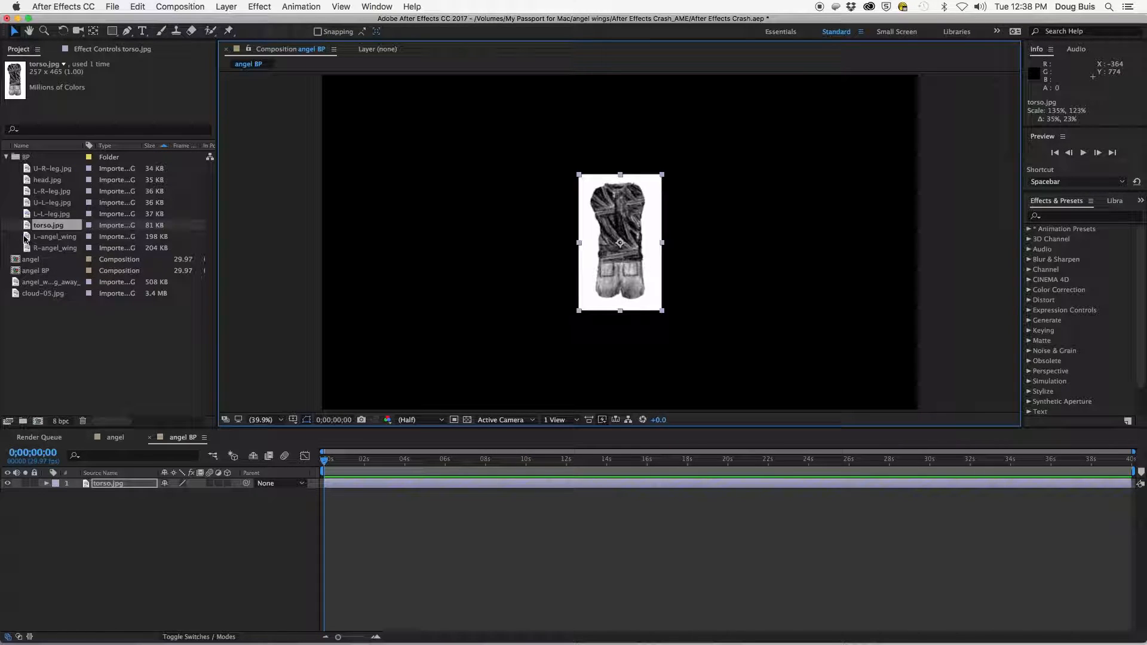
- Add the L-angel_wing, R-angel_wing and head.jpg images as layers in the angel BP composition
{"action": "left_click_drag", "start_coordinate": [26, 237], "coordinate": [103, 483]}
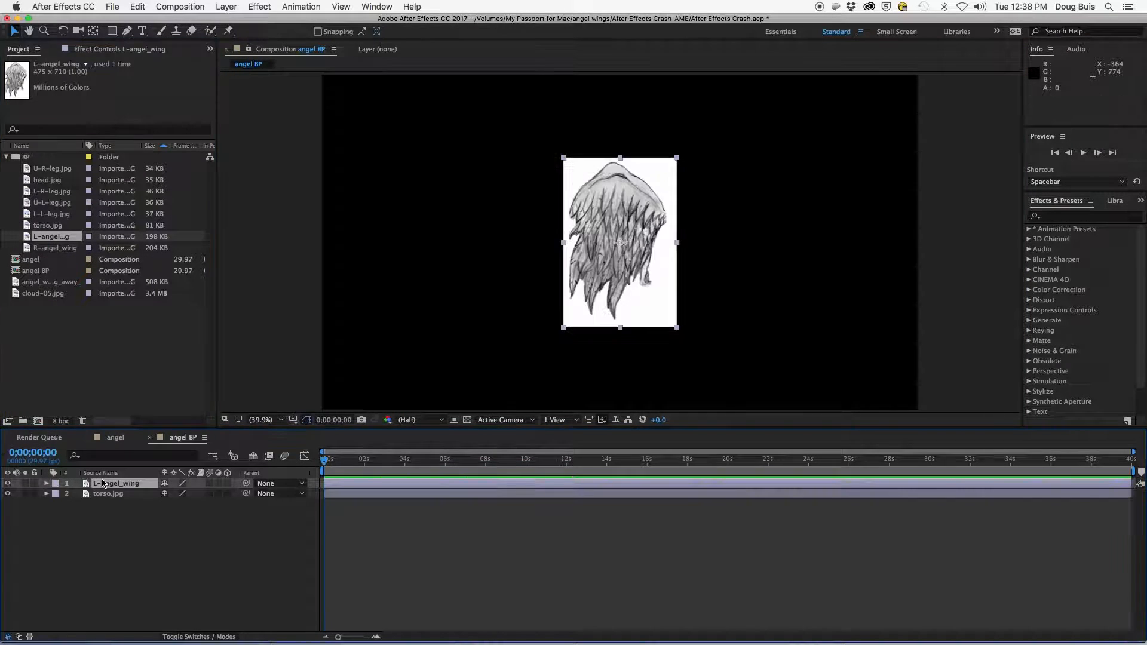
{"action": "left_click_drag", "start_coordinate": [26, 248], "coordinate": [141, 486]}
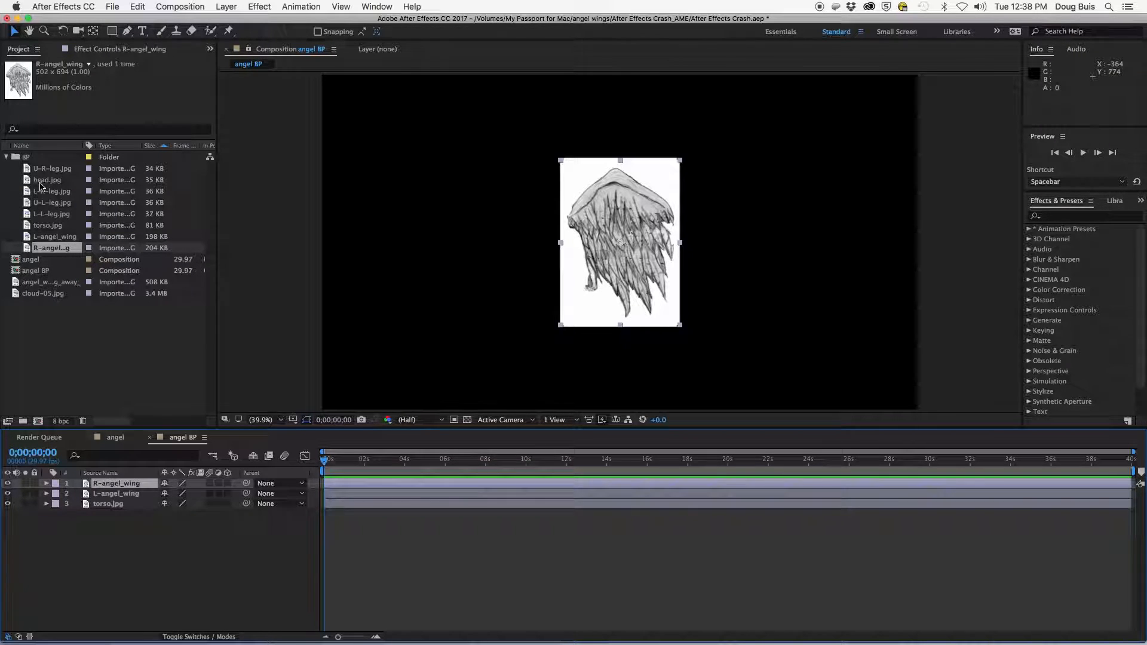
{"action": "left_click_drag", "start_coordinate": [26, 182], "coordinate": [94, 531]}
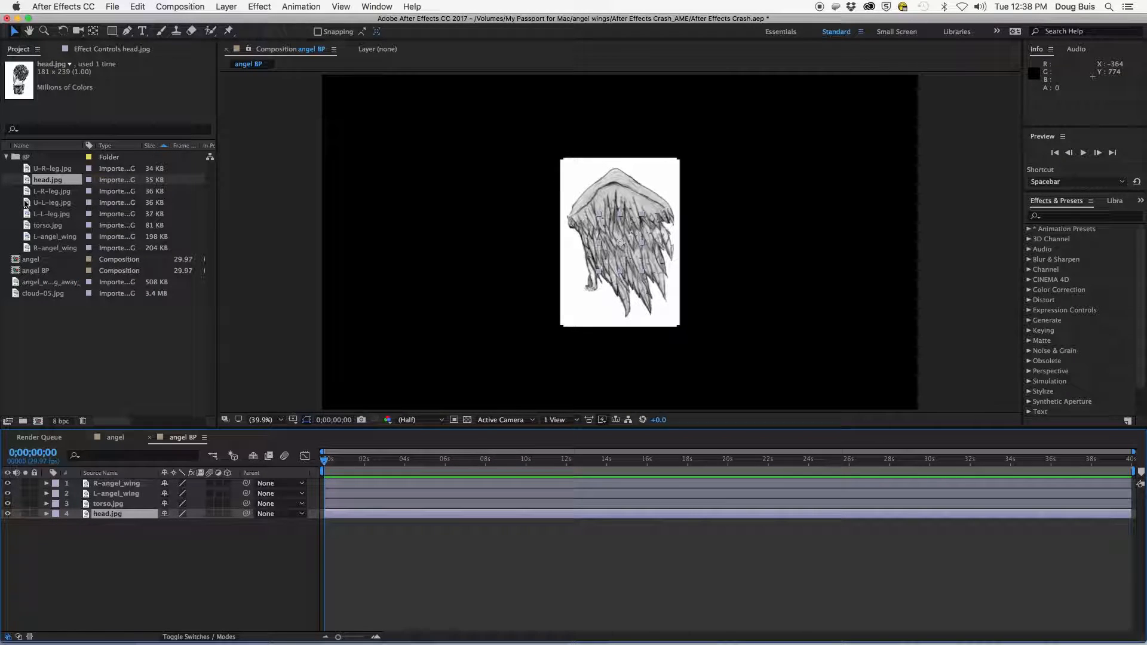
- Add the U-R-leg, U-L-leg, L-R-leg and L-L-leg images as layers in the angel BP composition
{"action": "left_click_drag", "start_coordinate": [35, 169], "coordinate": [64, 542]}
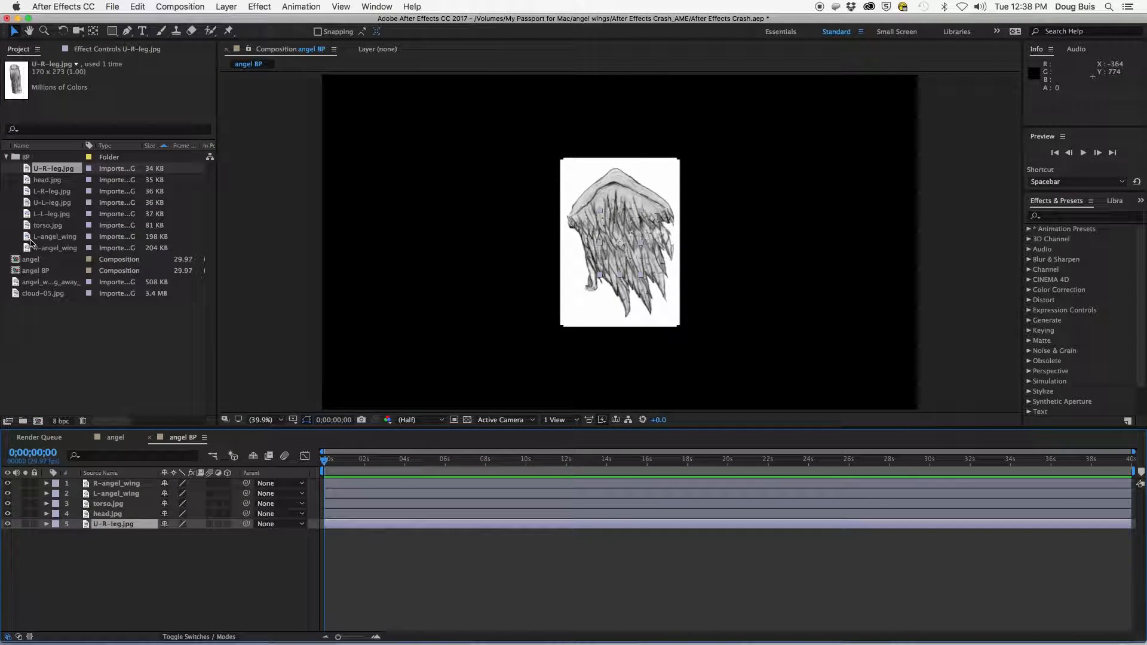
{"action": "left_click_drag", "start_coordinate": [27, 205], "coordinate": [78, 558]}
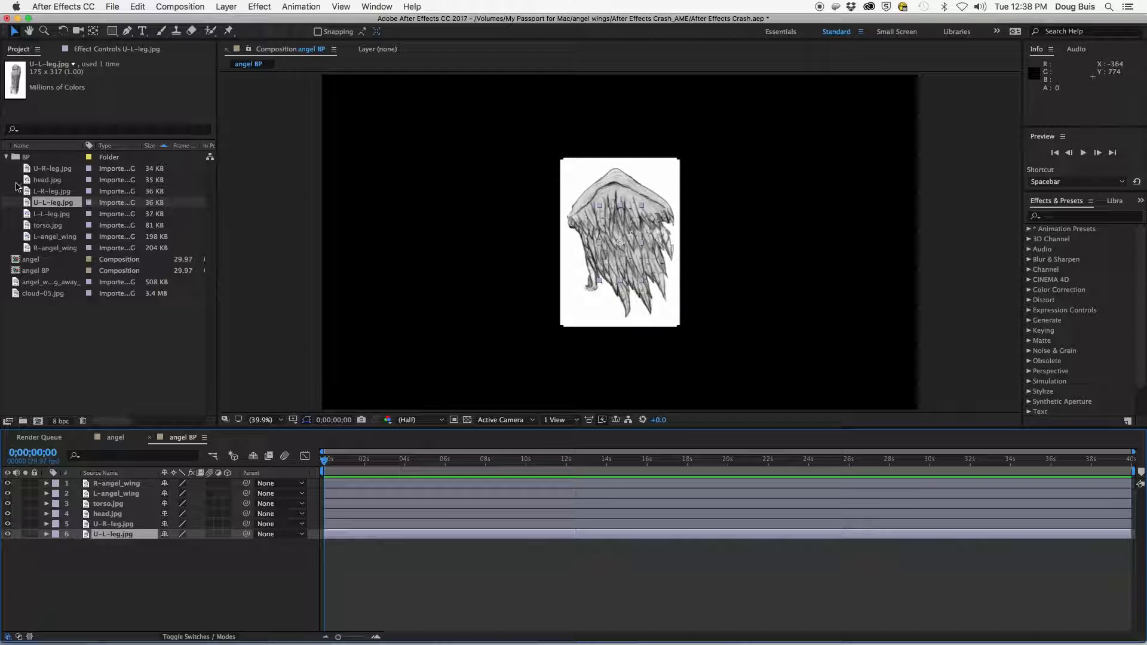
{"action": "left_click_drag", "start_coordinate": [25, 192], "coordinate": [94, 565]}
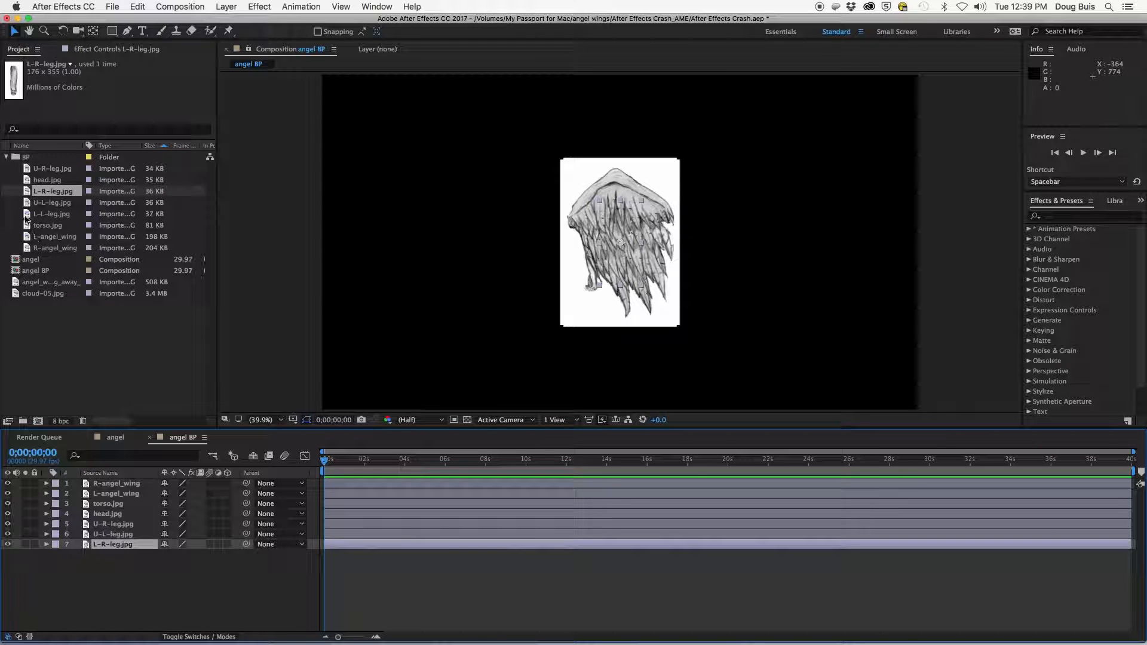
{"action": "left_click_drag", "start_coordinate": [26, 214], "coordinate": [71, 572]}
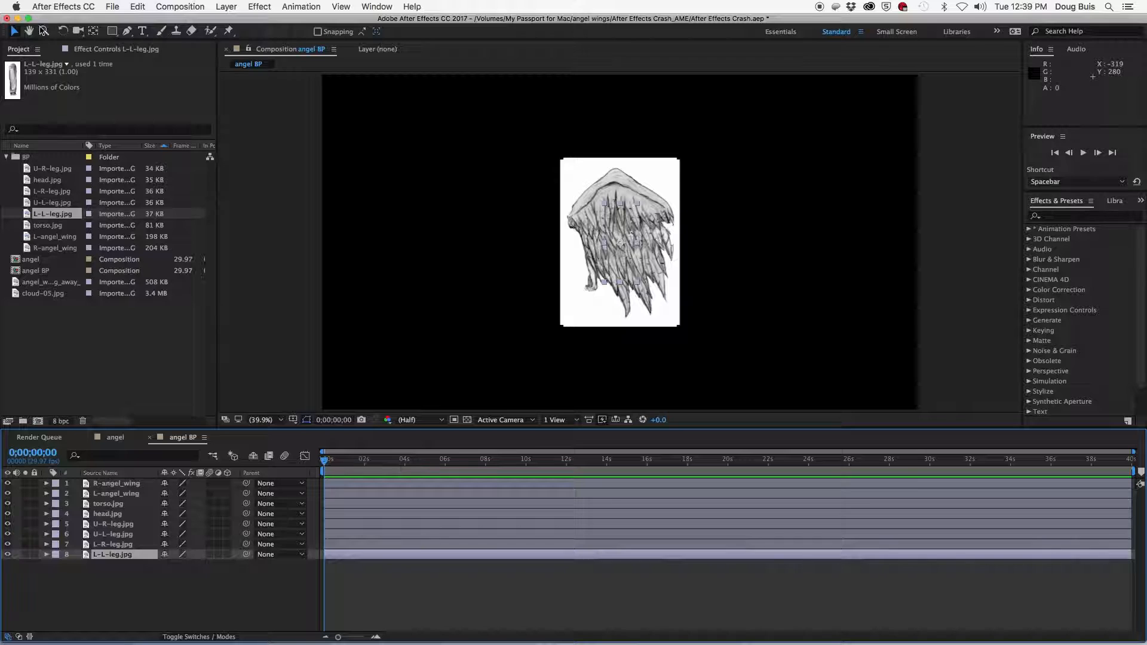
- Spread out the overlapping layers, moving the lower left leg and right wing rightwards and the head up
{"action": "left_click", "coordinate": [16, 32]}
{"action": "left_click", "coordinate": [607, 239]}
{"action": "left_click_drag", "start_coordinate": [612, 212], "coordinate": [756, 219]}
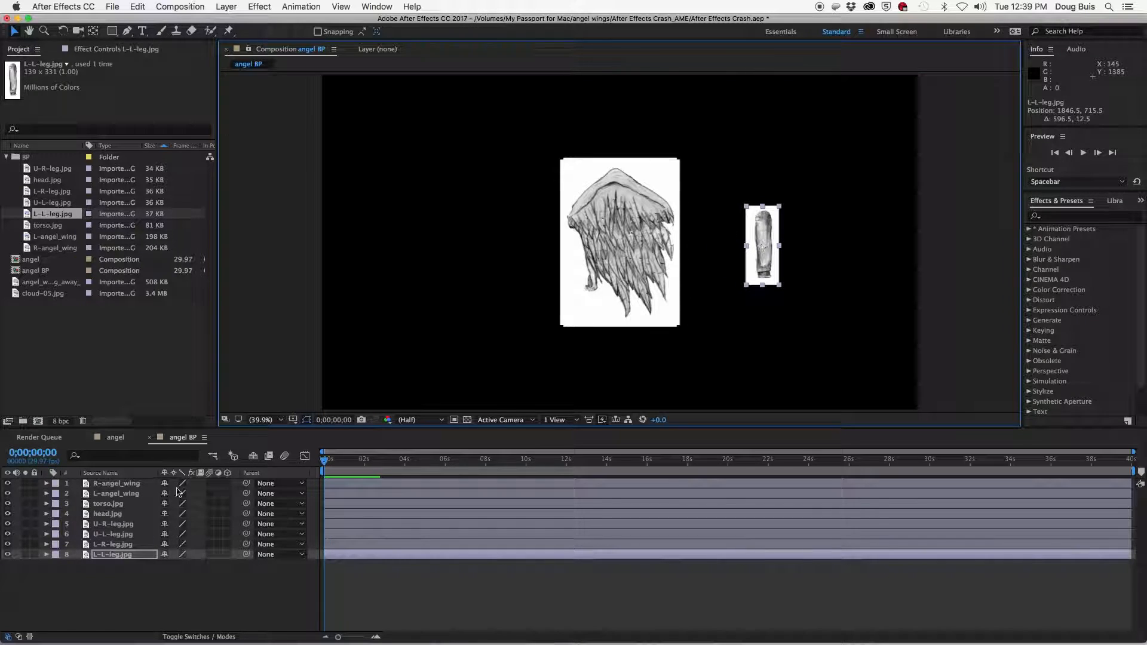
{"action": "left_click", "coordinate": [111, 484]}
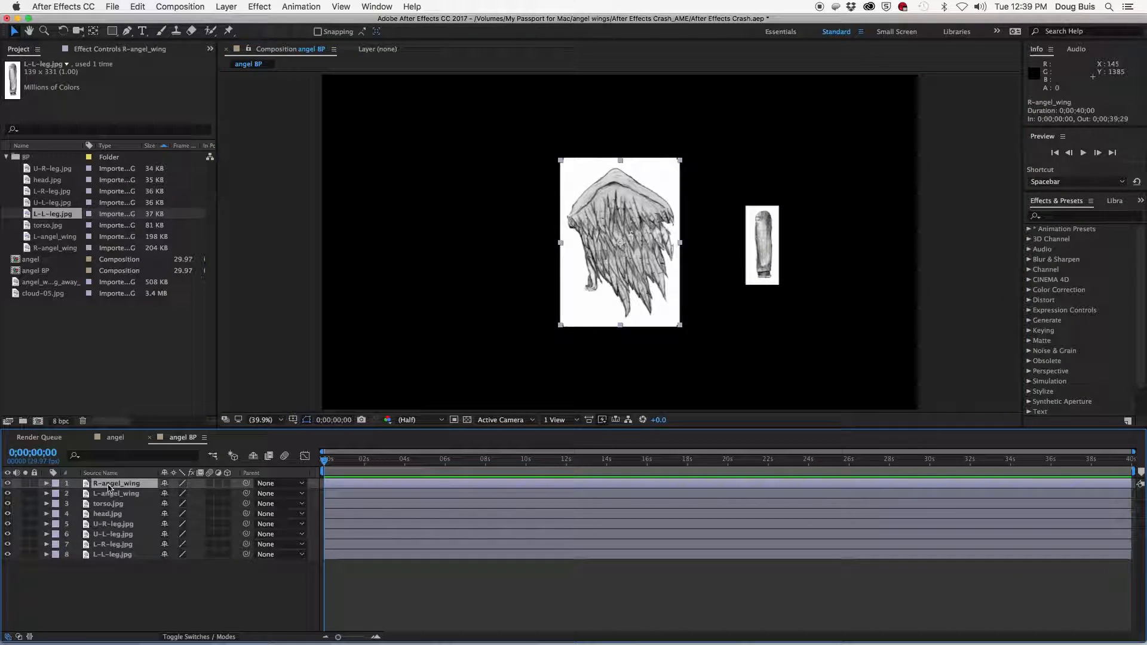
{"action": "left_click_drag", "start_coordinate": [634, 218], "coordinate": [863, 253]}
{"action": "left_click_drag", "start_coordinate": [761, 239], "coordinate": [742, 331]}
{"action": "left_click", "coordinate": [615, 228]}
{"action": "left_click_drag", "start_coordinate": [615, 228], "coordinate": [611, 137]}
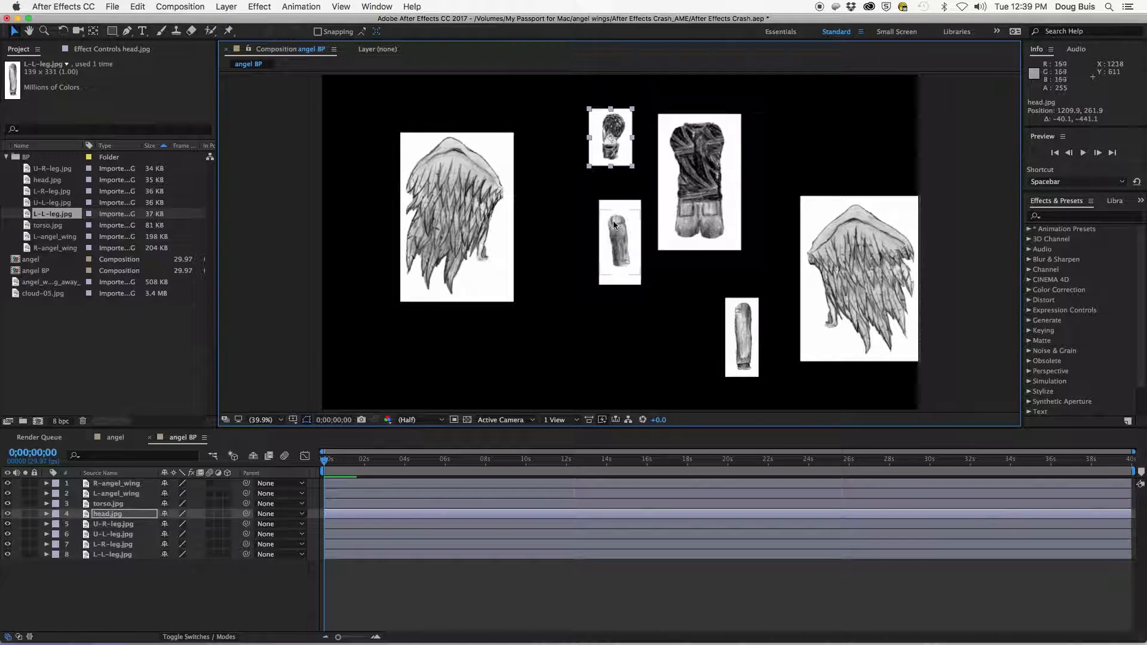
- Move the remaining leg pieces apart so every body part sits separately in the composition
{"action": "left_click", "coordinate": [619, 243]}
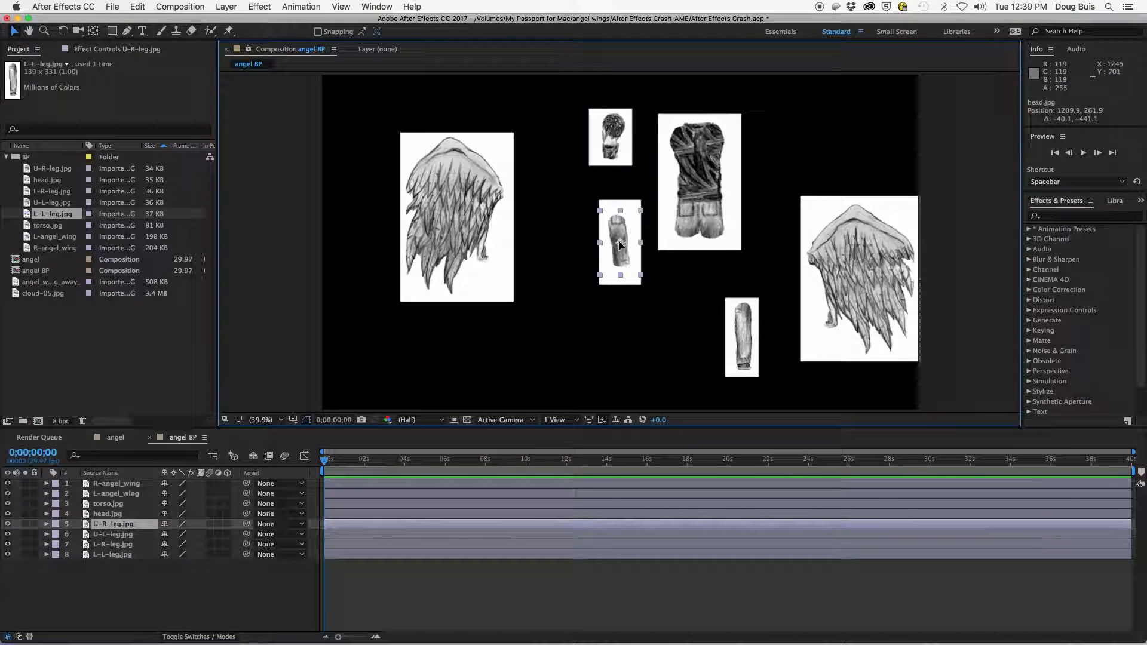
{"action": "left_click_drag", "start_coordinate": [620, 245], "coordinate": [740, 292]}
{"action": "left_click_drag", "start_coordinate": [620, 244], "coordinate": [578, 309]}
{"action": "left_click", "coordinate": [621, 237]}
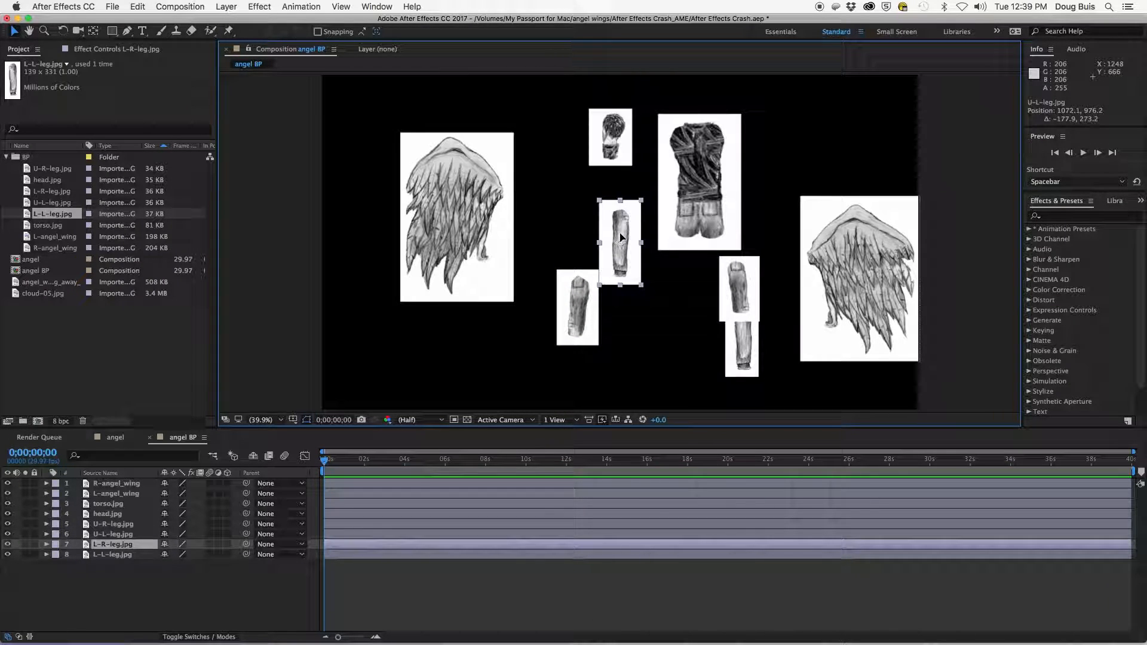
{"action": "left_click_drag", "start_coordinate": [621, 239], "coordinate": [578, 364]}
- Arrange the parts into an angel layout: torso centred, head above, legs below, wings on either side
{"action": "left_click_drag", "start_coordinate": [683, 349], "coordinate": [744, 348]}
{"action": "left_click_drag", "start_coordinate": [693, 138], "coordinate": [652, 194]}
{"action": "left_click_drag", "start_coordinate": [619, 128], "coordinate": [673, 120]}
{"action": "left_click_drag", "start_coordinate": [578, 307], "coordinate": [574, 283]}
{"action": "left_click_drag", "start_coordinate": [576, 370], "coordinate": [569, 365]}
{"action": "left_click_drag", "start_coordinate": [733, 263], "coordinate": [735, 241]}
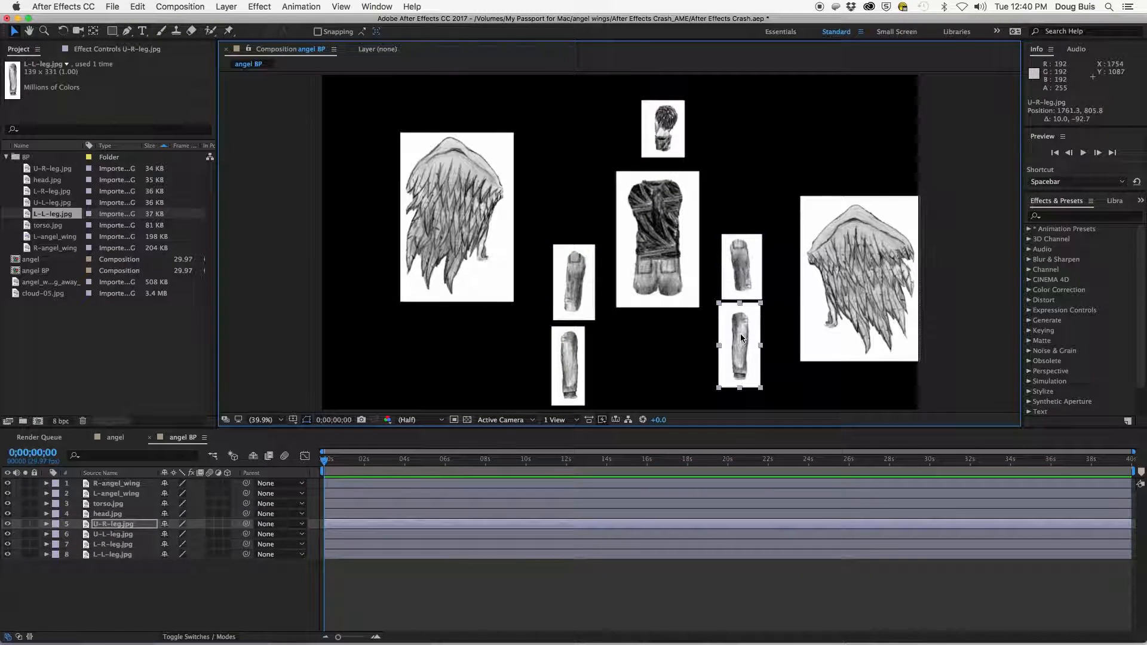
{"action": "left_click_drag", "start_coordinate": [741, 334], "coordinate": [747, 348]}
{"action": "left_click_drag", "start_coordinate": [834, 278], "coordinate": [818, 191]}
{"action": "left_click_drag", "start_coordinate": [459, 203], "coordinate": [458, 185]}
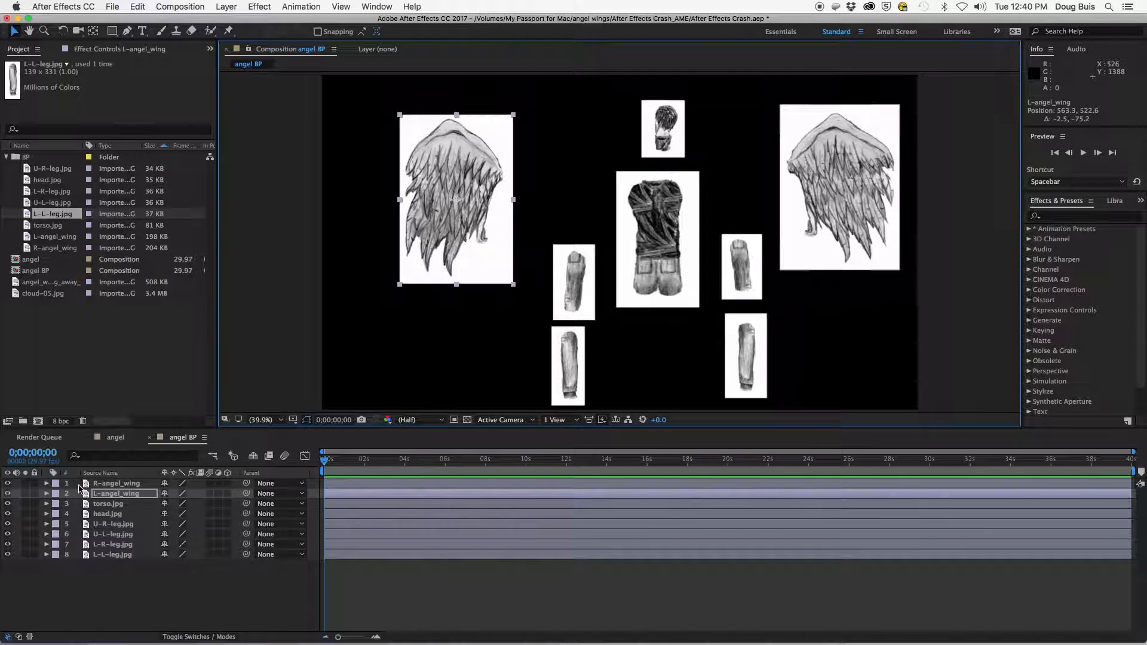
- Parent the R-angel_wing and L-angel_wing layers to torso.jpg
{"action": "left_click", "coordinate": [102, 485]}
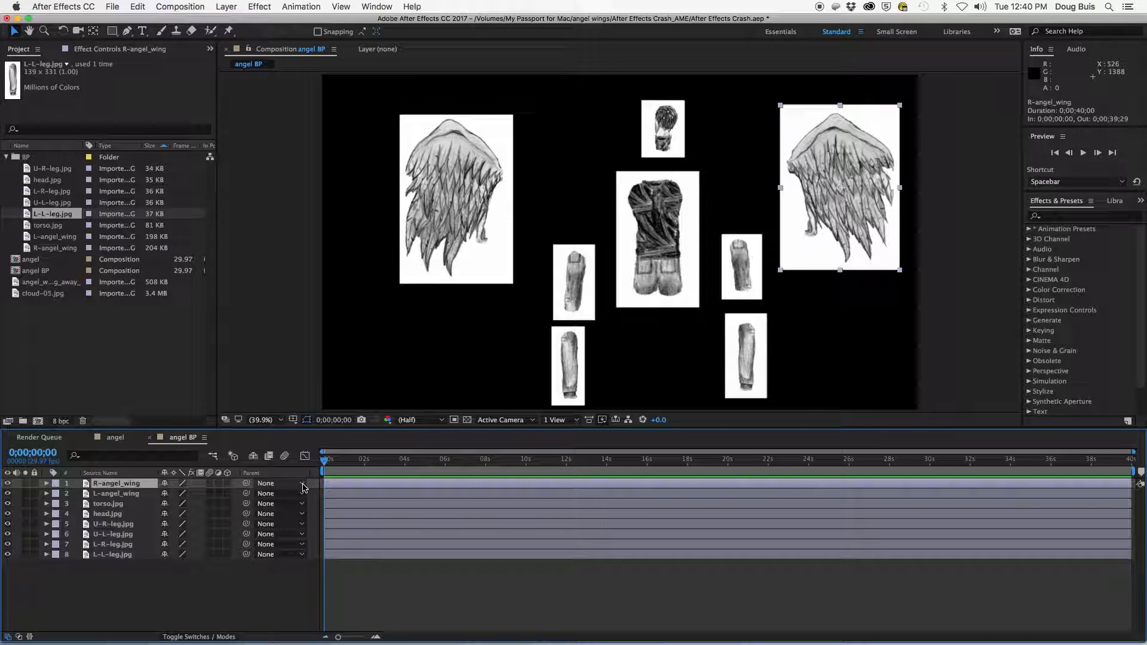
{"action": "left_click", "coordinate": [303, 486]}
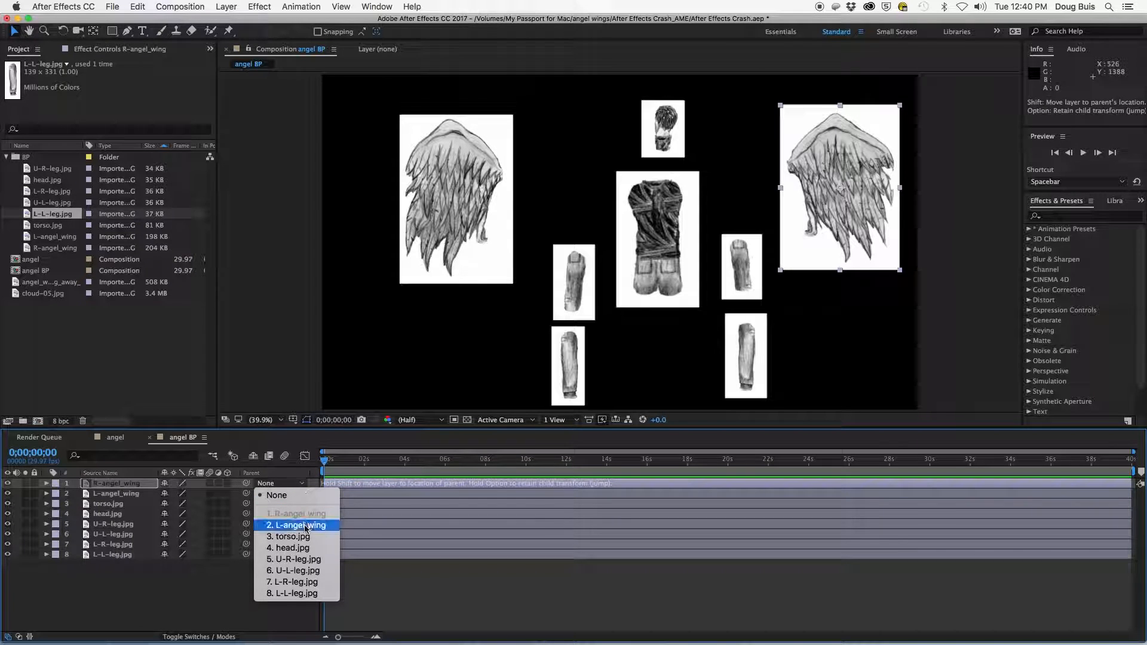
{"action": "left_click", "coordinate": [298, 537]}
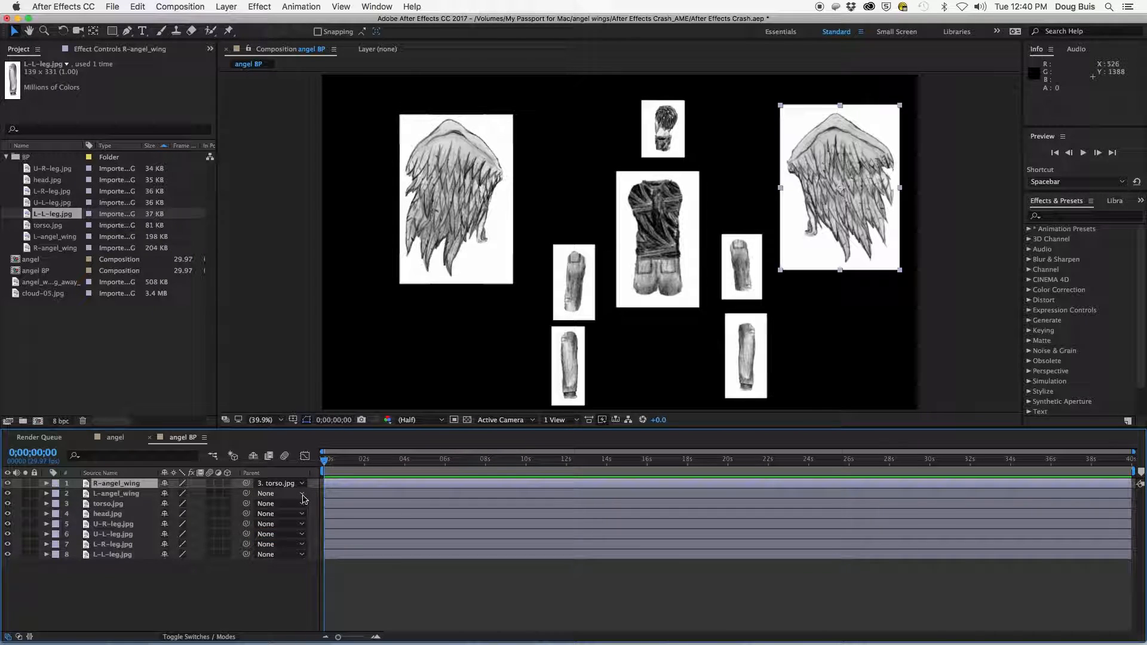
{"action": "left_click", "coordinate": [303, 496]}
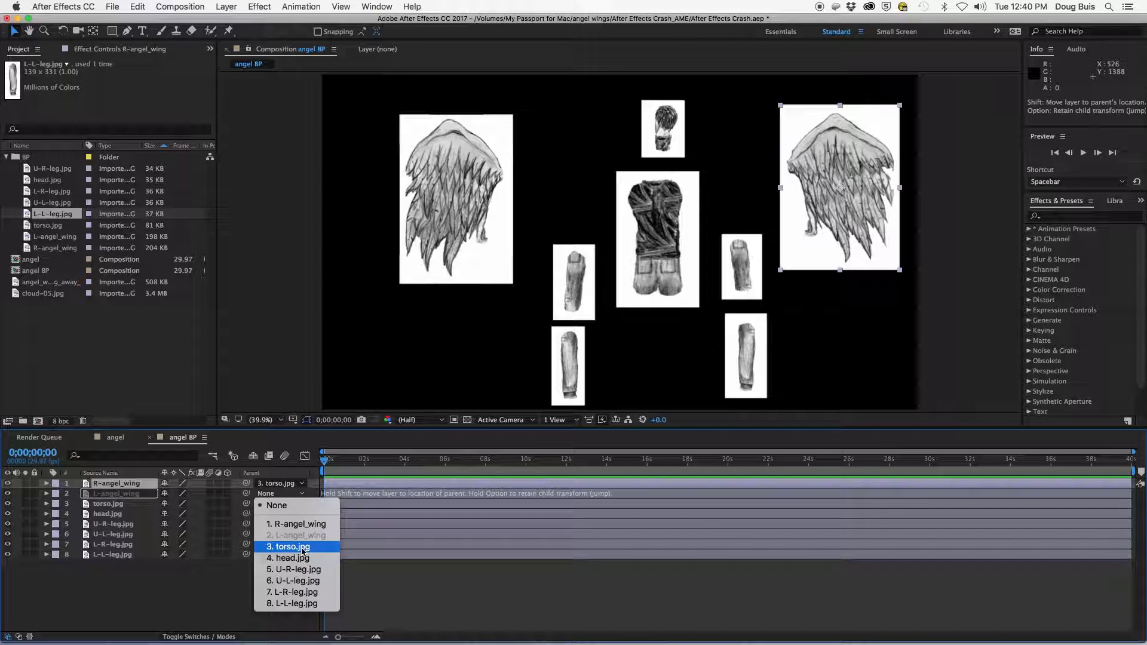
{"action": "left_click", "coordinate": [302, 548]}
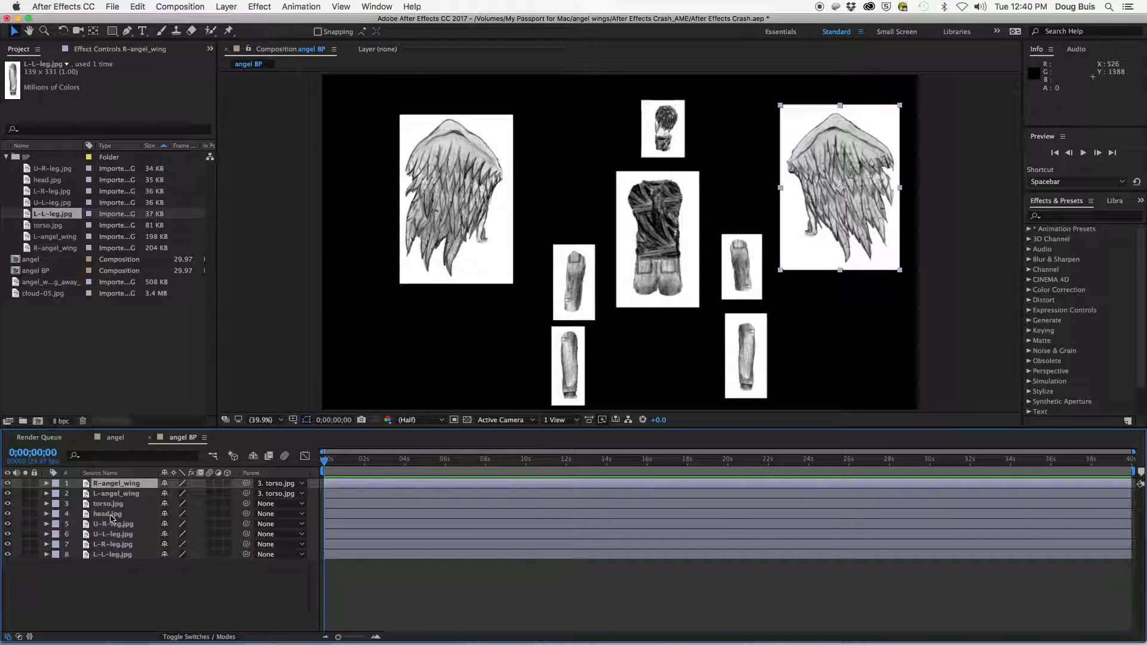
- Parent the head.jpg, U-R-leg.jpg and U-L-leg.jpg layers to torso.jpg
{"action": "left_click", "coordinate": [302, 517]}
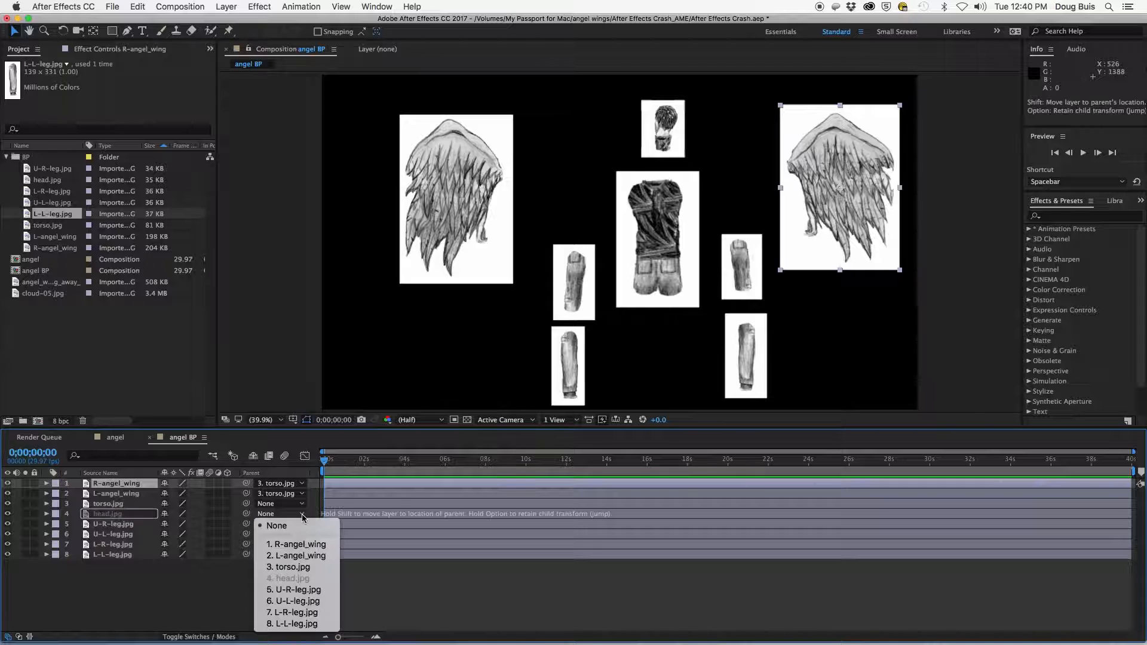
{"action": "left_click", "coordinate": [293, 568]}
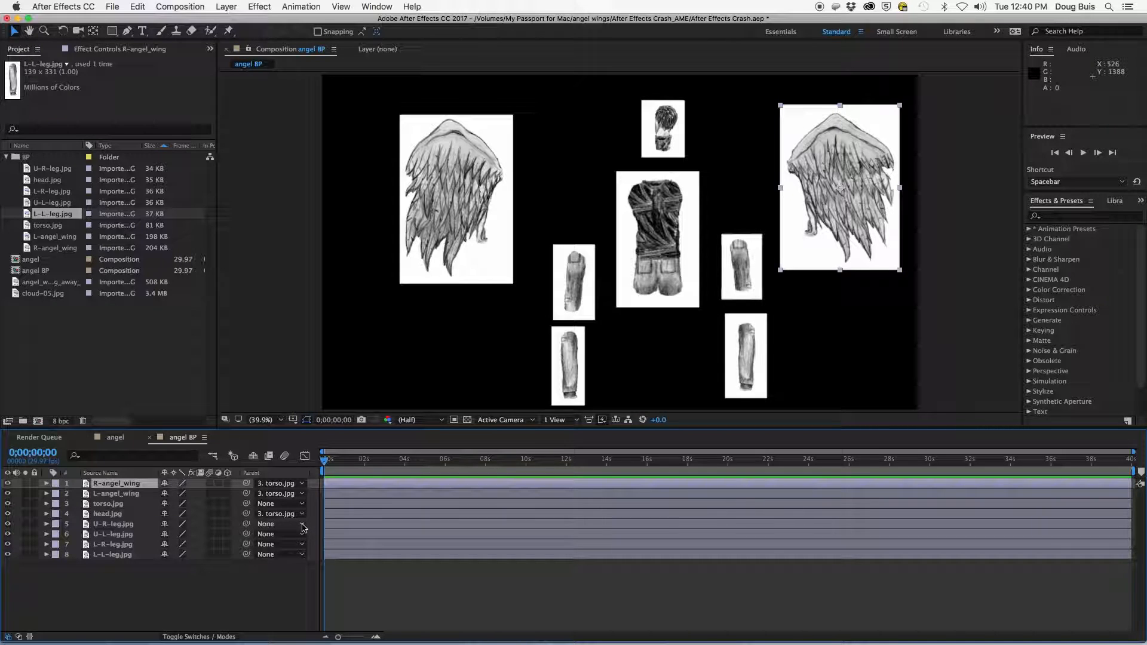
{"action": "left_click", "coordinate": [302, 525]}
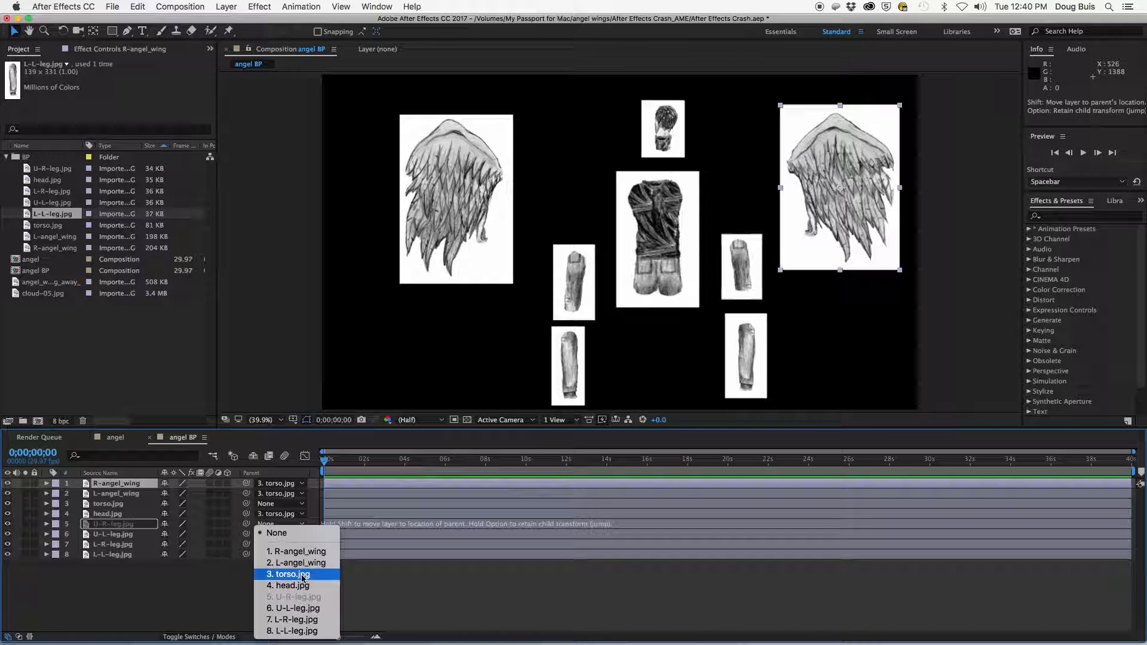
{"action": "left_click", "coordinate": [302, 575]}
{"action": "left_click", "coordinate": [303, 535]}
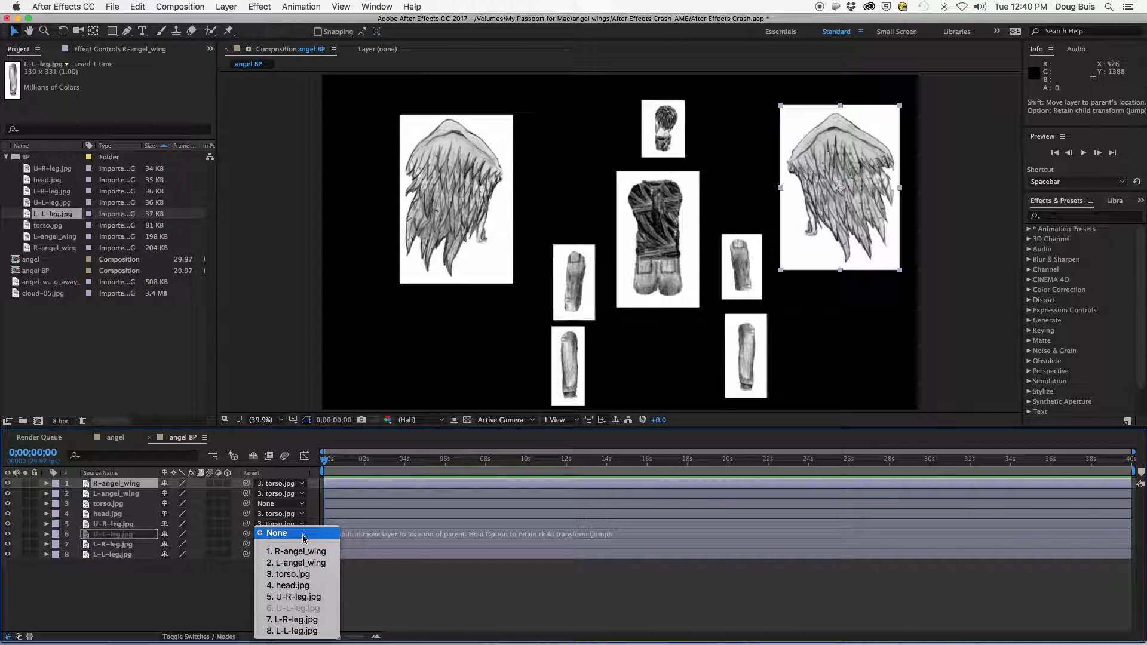
{"action": "left_click", "coordinate": [304, 576]}
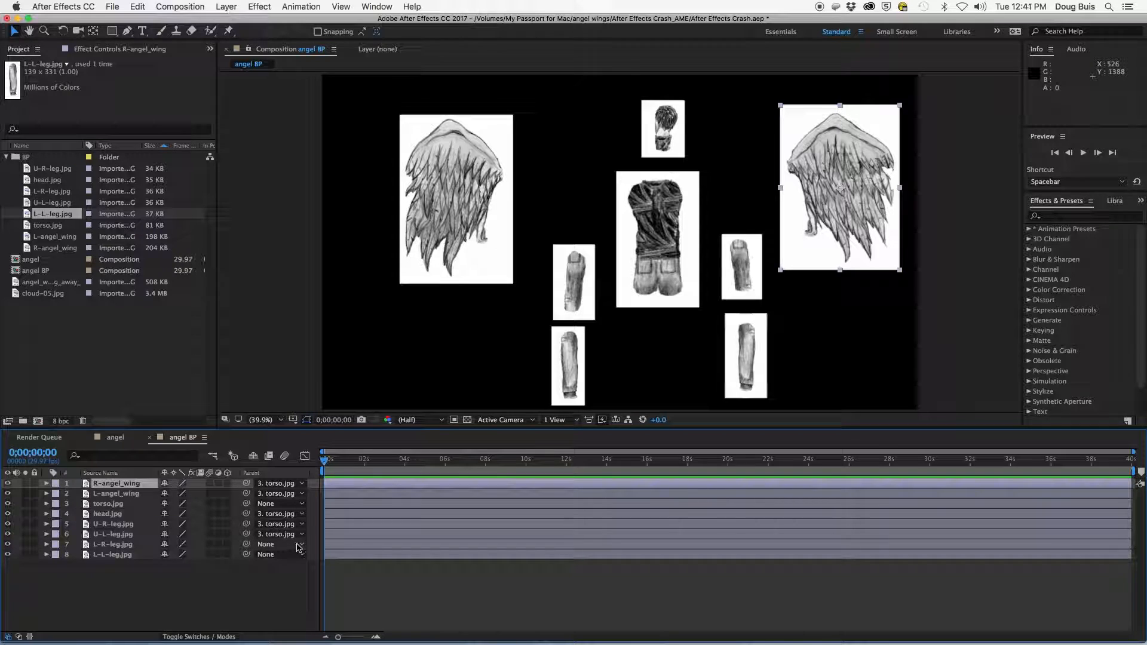
- Parent L-R-leg.jpg to U-R-leg.jpg and L-L-leg.jpg to U-L-leg.jpg
{"action": "left_click", "coordinate": [301, 544]}
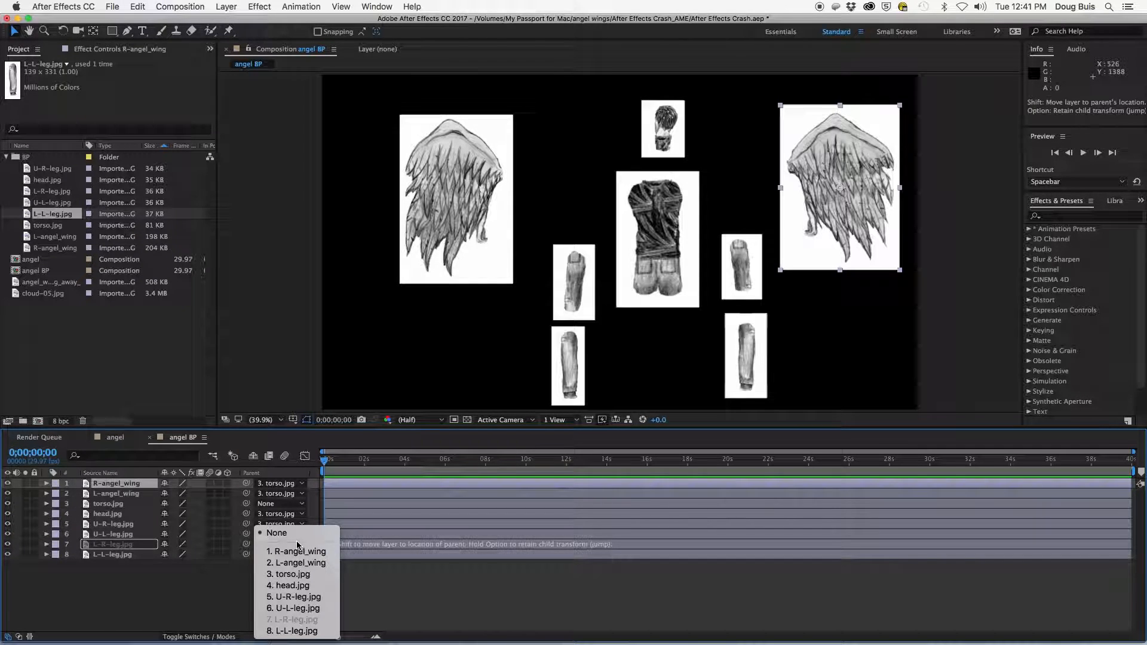
{"action": "left_click", "coordinate": [296, 597]}
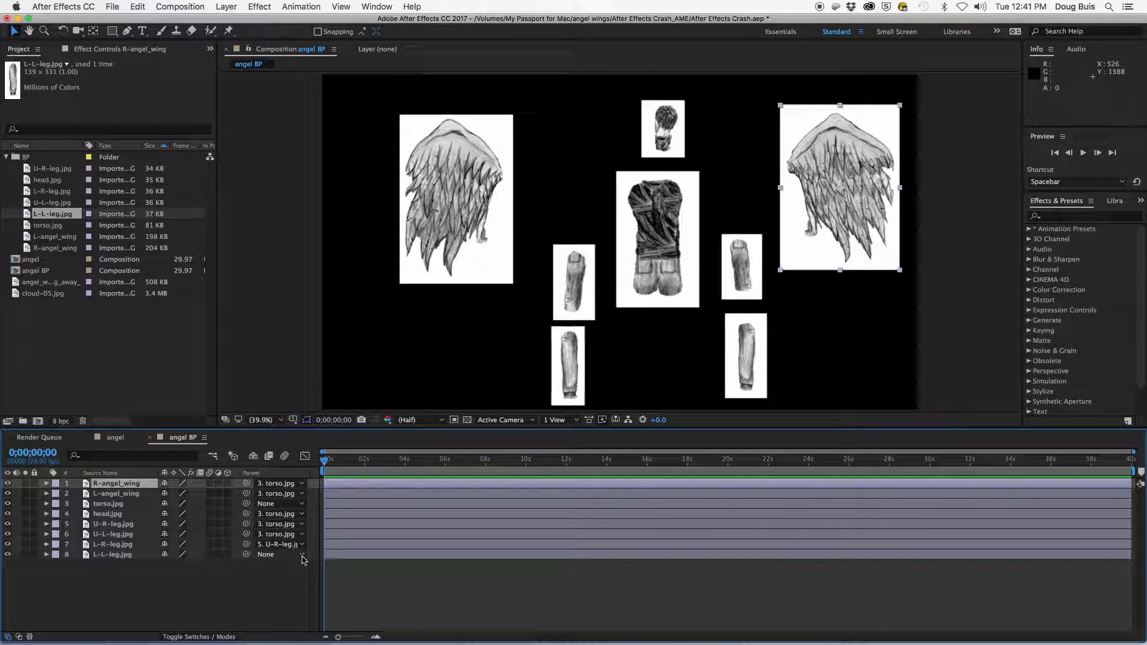
{"action": "left_click", "coordinate": [300, 555]}
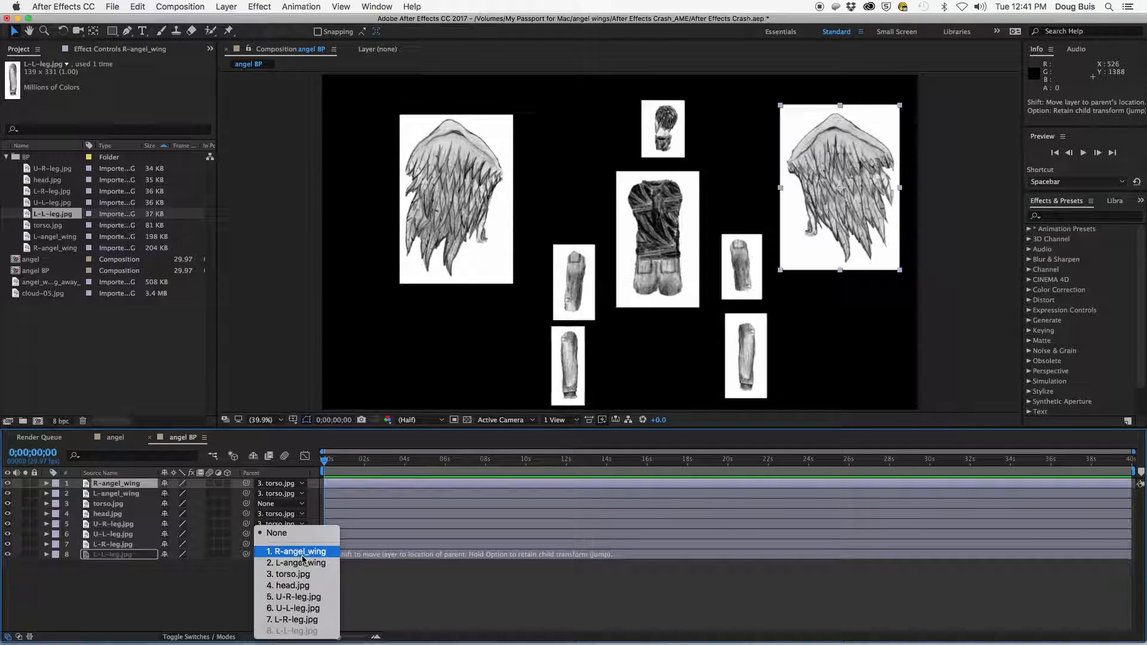
{"action": "left_click", "coordinate": [307, 610]}
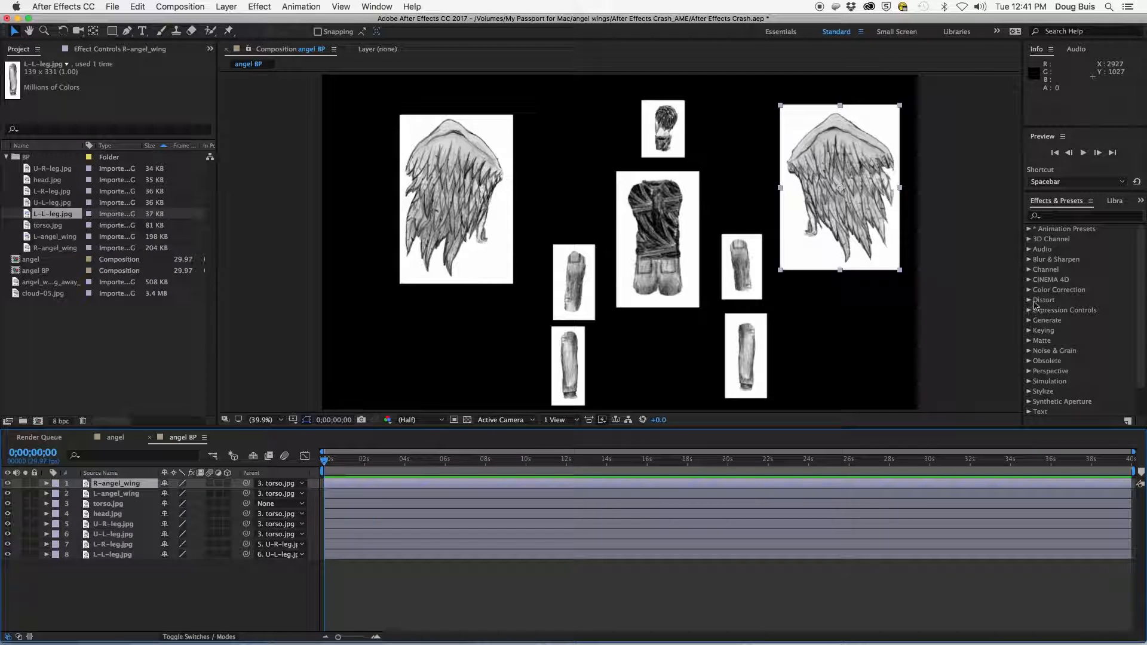
- Apply the Keying > Color Range effect to the right wing and key out its white background with the eyedropper
{"action": "left_click", "coordinate": [1029, 331]}
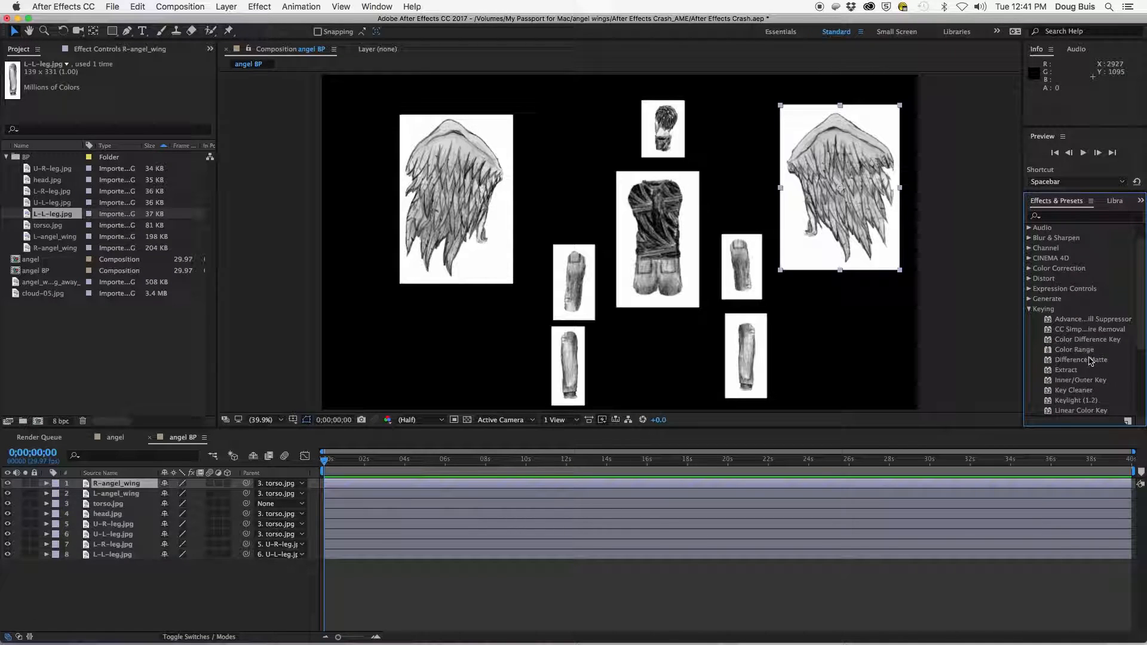
{"action": "left_click", "coordinate": [1085, 352]}
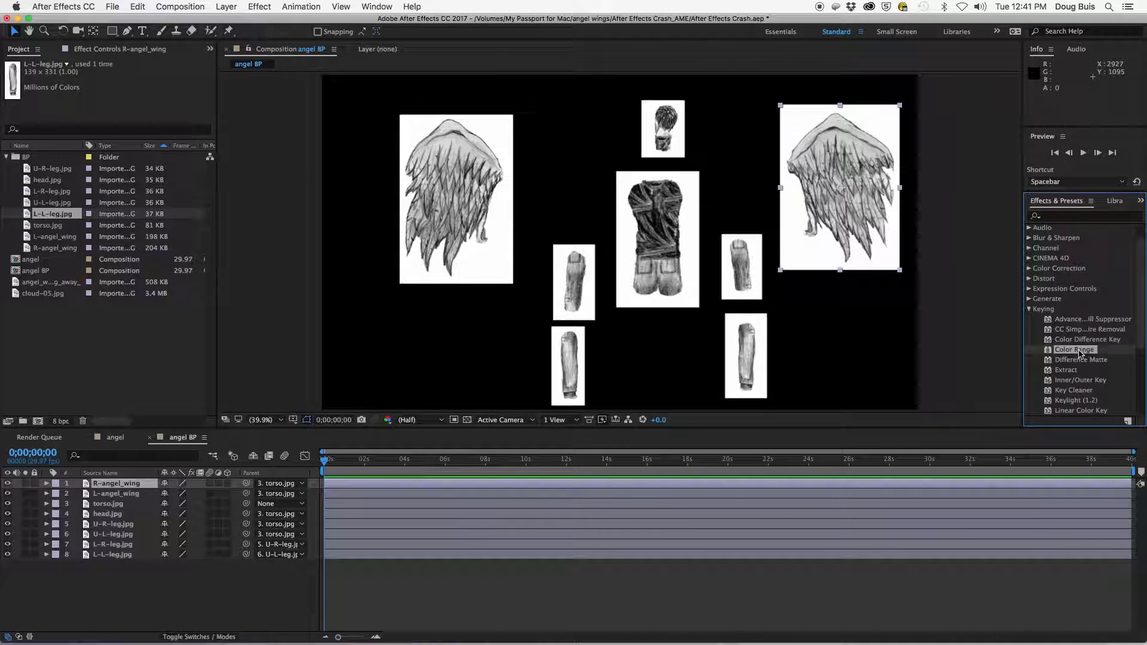
{"action": "left_click_drag", "start_coordinate": [1081, 353], "coordinate": [857, 176]}
{"action": "left_click", "coordinate": [63, 49]}
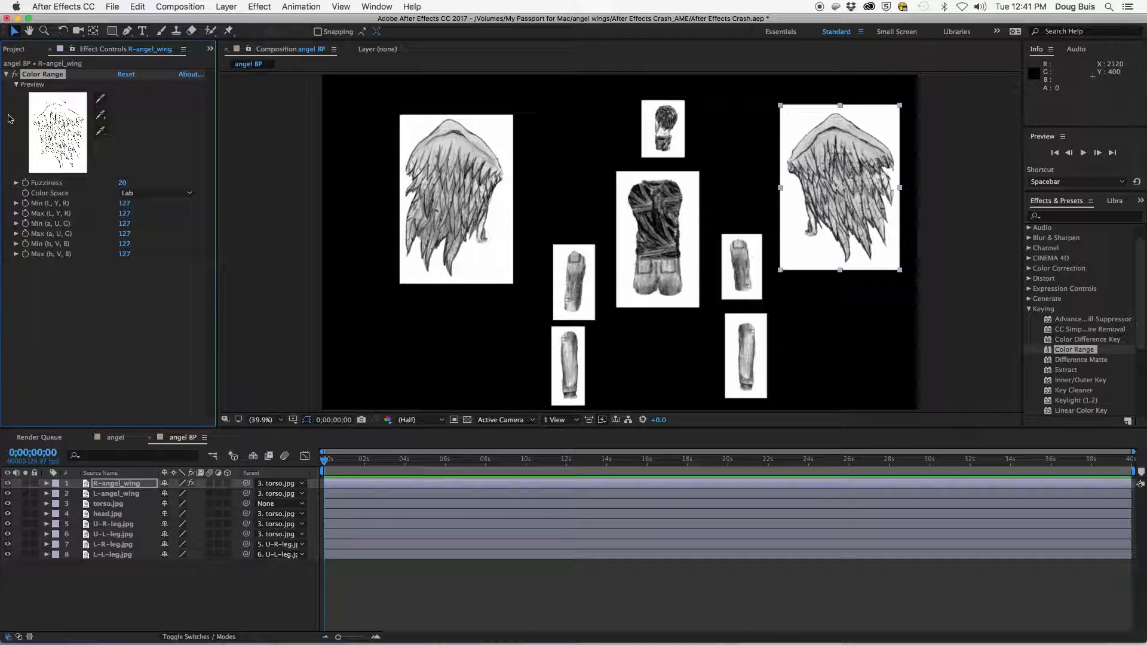
{"action": "left_click", "coordinate": [102, 100]}
{"action": "left_click", "coordinate": [795, 120]}
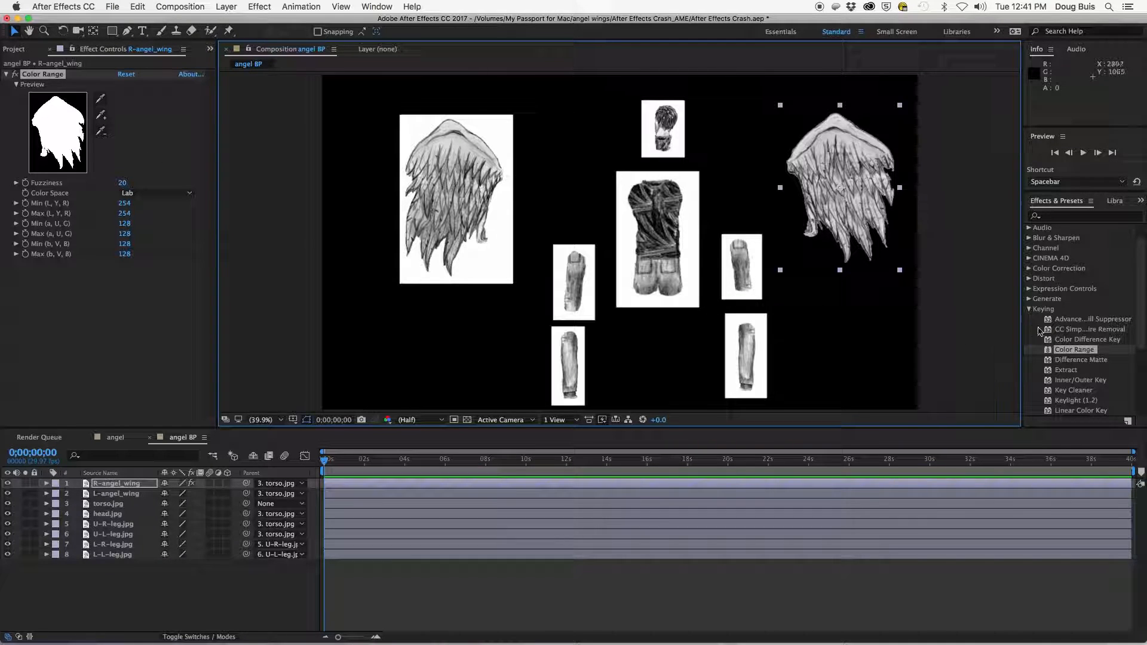
- Apply Color Range to the head and the left wing, keying out each white background with the eyedropper
{"action": "left_click_drag", "start_coordinate": [1069, 351], "coordinate": [661, 123]}
{"action": "left_click", "coordinate": [104, 99]}
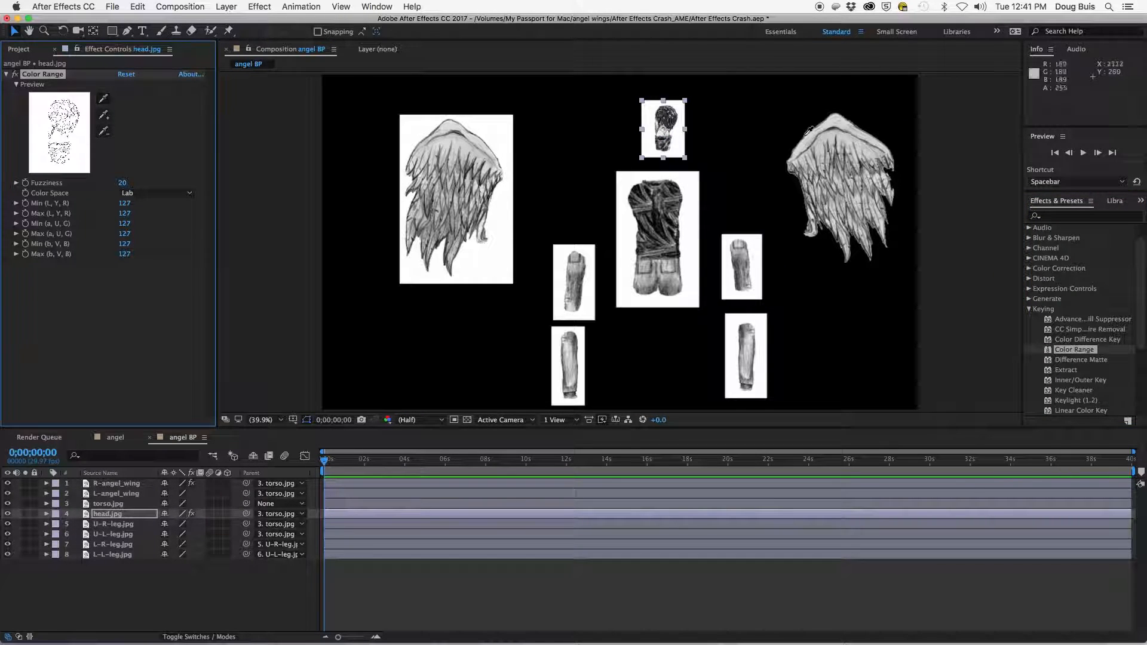
{"action": "left_click", "coordinate": [80, 103]}
{"action": "left_click_drag", "start_coordinate": [1078, 350], "coordinate": [438, 133]}
{"action": "left_click", "coordinate": [96, 98]}
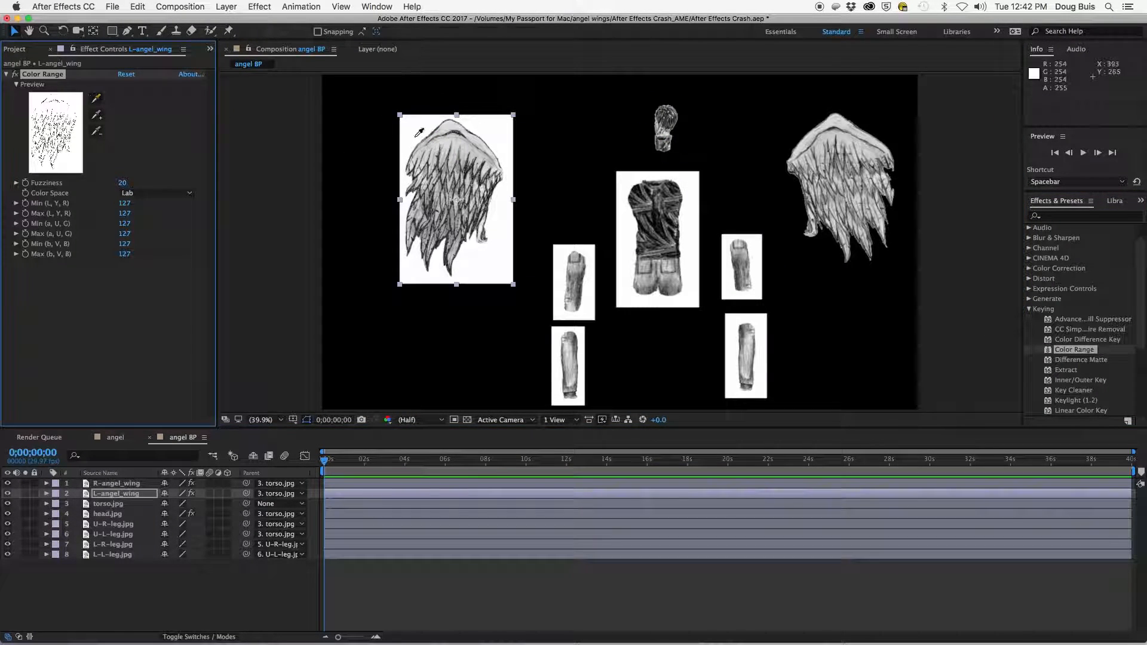
{"action": "left_click", "coordinate": [413, 138]}
- Apply Color Range to the torso and the upper right leg, keying out each white background
{"action": "left_click_drag", "start_coordinate": [1074, 350], "coordinate": [663, 239]}
{"action": "left_click", "coordinate": [88, 99]}
{"action": "left_click", "coordinate": [688, 216]}
{"action": "left_click_drag", "start_coordinate": [1075, 349], "coordinate": [747, 281]}
{"action": "left_click", "coordinate": [93, 98]}
{"action": "left_click", "coordinate": [756, 267]}
- Apply Color Range to the lower right leg, upper left leg and lower left leg, keying out their white backgrounds
{"action": "left_click_drag", "start_coordinate": [1073, 350], "coordinate": [746, 356]}
{"action": "left_click", "coordinate": [81, 98]}
{"action": "left_click", "coordinate": [759, 359]}
{"action": "left_click_drag", "start_coordinate": [1074, 350], "coordinate": [572, 263]}
{"action": "left_click", "coordinate": [82, 99]}
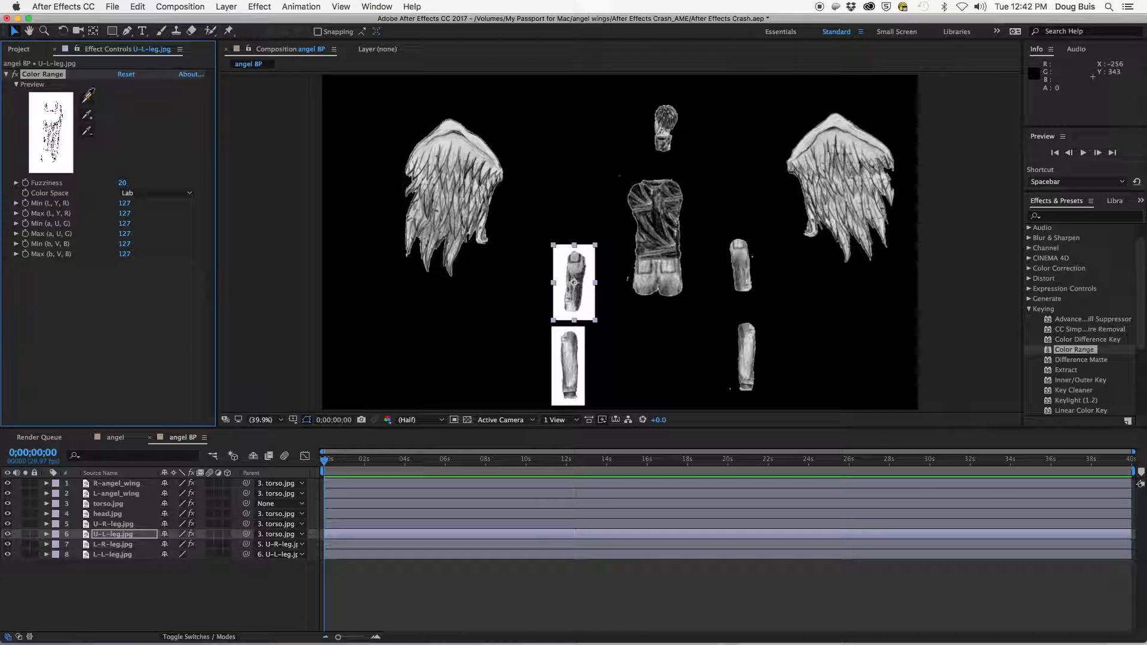
{"action": "left_click", "coordinate": [575, 281]}
{"action": "left_click_drag", "start_coordinate": [1074, 350], "coordinate": [568, 364]}
{"action": "left_click", "coordinate": [585, 342]}
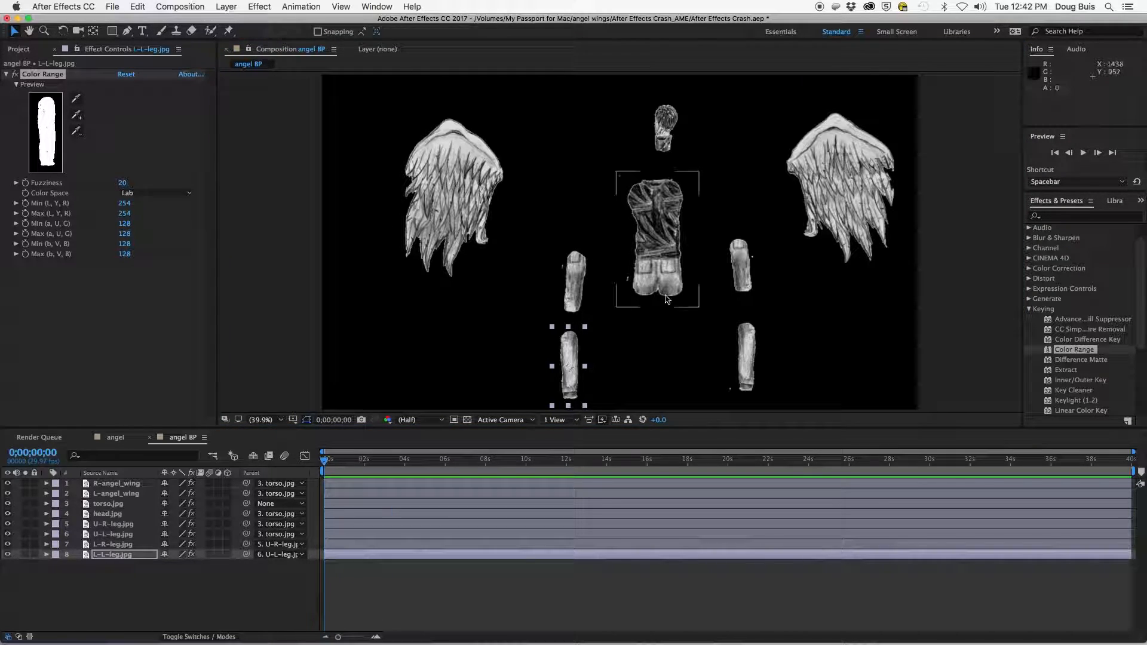
- Move the torso, with its parented parts, slightly up and left in the composition
{"action": "left_click_drag", "start_coordinate": [657, 250], "coordinate": [631, 231]}
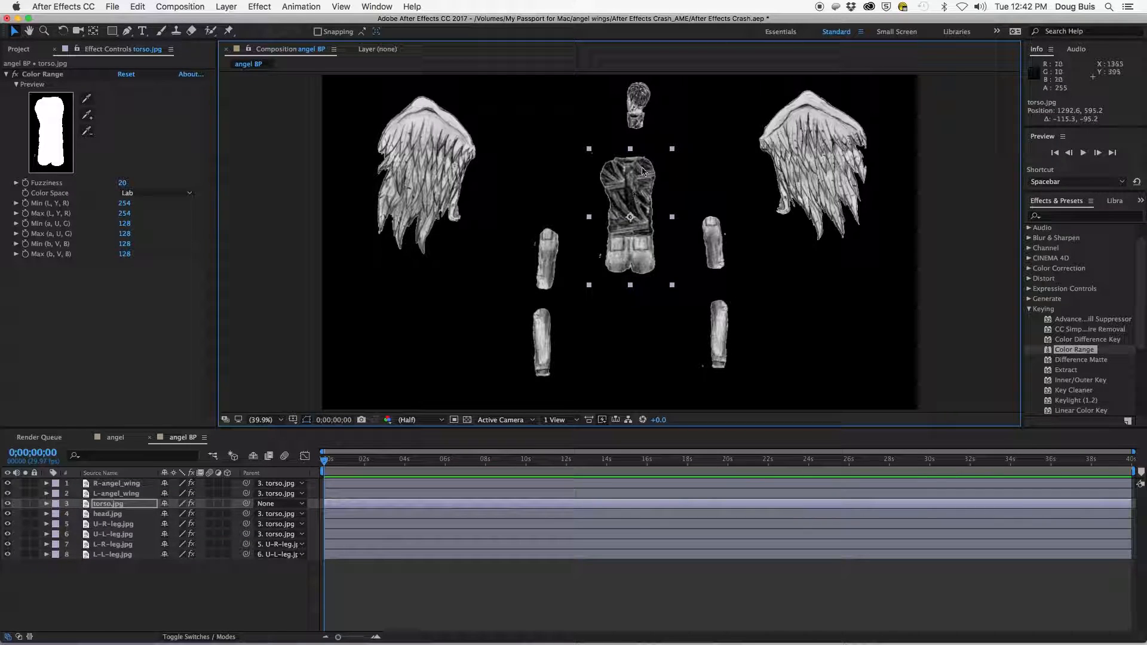
{"action": "mouse_move", "coordinate": [622, 204]}
{"action": "left_mouse_down"}
{"action": "mouse_move", "coordinate": [627, 217]}
{"action": "mouse_move", "coordinate": [629, 207]}
{"action": "left_mouse_up"}
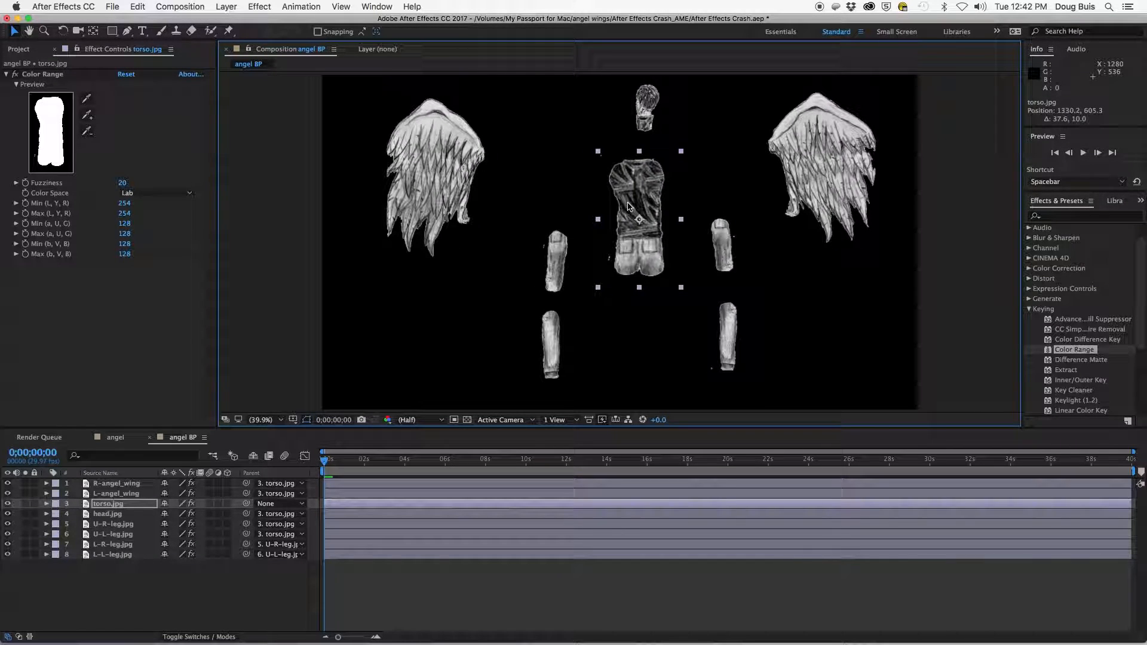
- Move the right wing and the upper and lower right leg pieces into place against the torso
{"action": "left_click", "coordinate": [116, 485]}
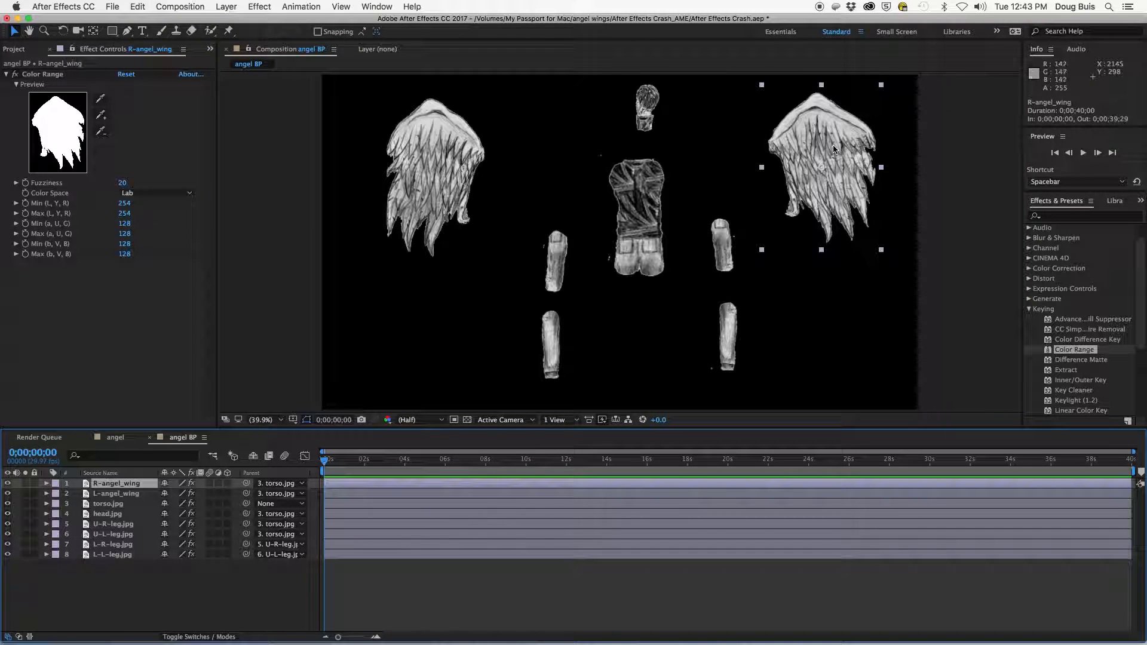
{"action": "left_click", "coordinate": [818, 152]}
{"action": "left_click_drag", "start_coordinate": [817, 153], "coordinate": [706, 174]}
{"action": "left_click_drag", "start_coordinate": [729, 335], "coordinate": [654, 337]}
{"action": "left_click_drag", "start_coordinate": [734, 283], "coordinate": [659, 280]}
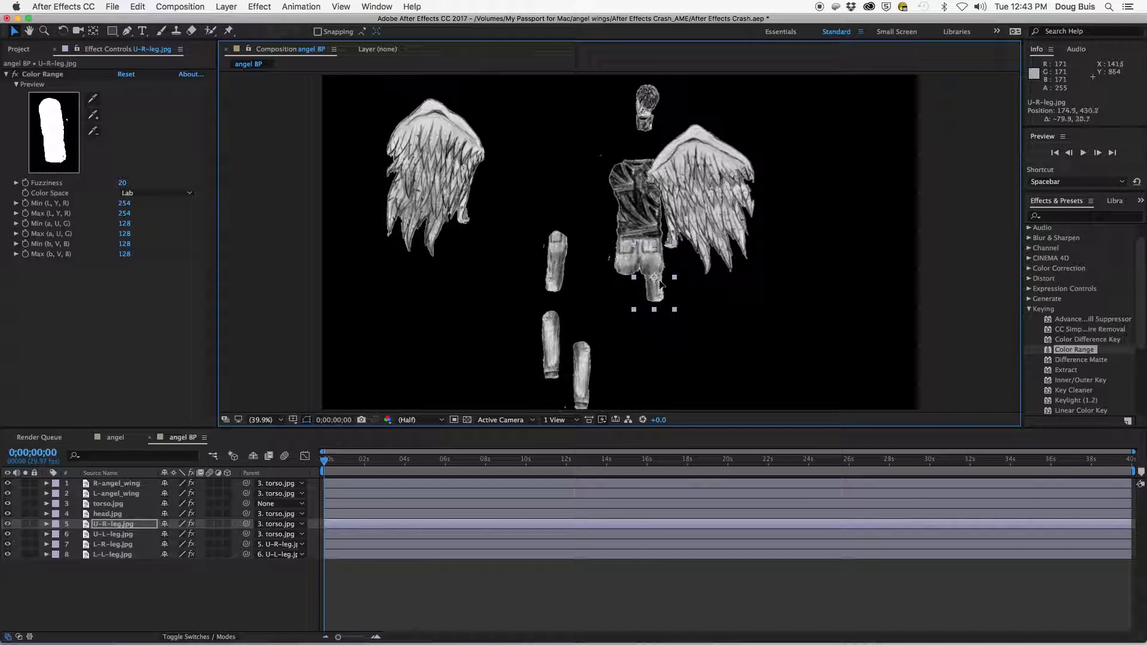
{"action": "left_click_drag", "start_coordinate": [592, 368], "coordinate": [654, 319]}
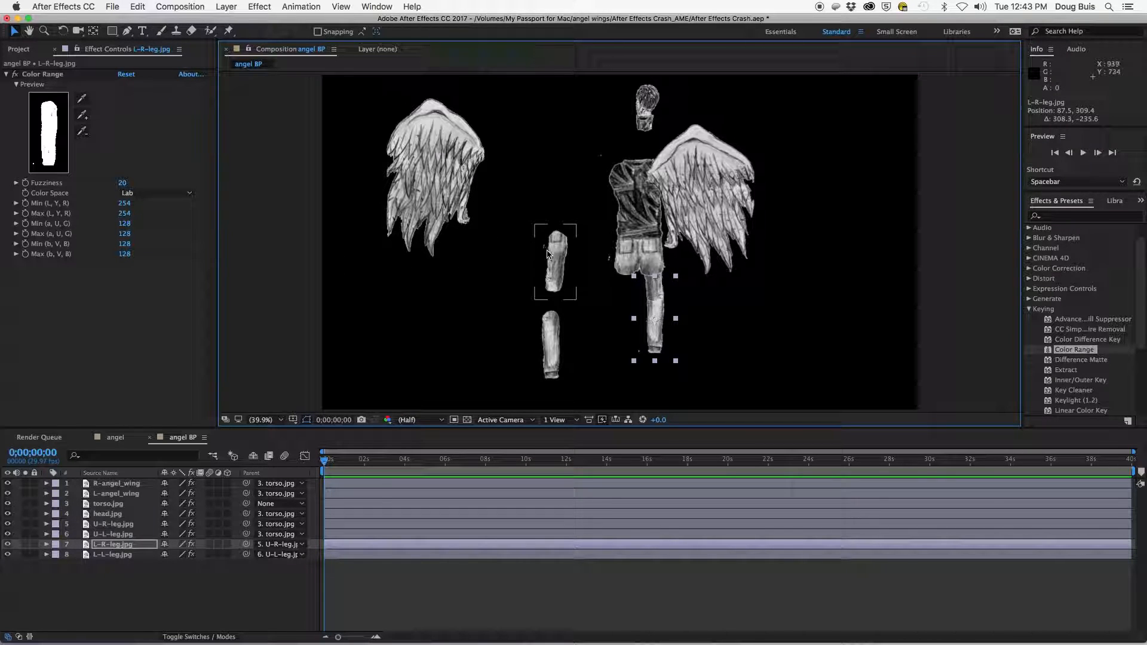
- Move the left leg pieces, the head and the left wing into place to assemble the full angel figure
{"action": "left_click_drag", "start_coordinate": [556, 263], "coordinate": [622, 287]}
{"action": "left_click_drag", "start_coordinate": [618, 372], "coordinate": [620, 333]}
{"action": "left_click_drag", "start_coordinate": [647, 107], "coordinate": [641, 143]}
{"action": "left_click_drag", "start_coordinate": [452, 151], "coordinate": [586, 178]}
{"action": "left_click_drag", "start_coordinate": [627, 288], "coordinate": [621, 291]}
{"action": "left_click", "coordinate": [623, 300]}
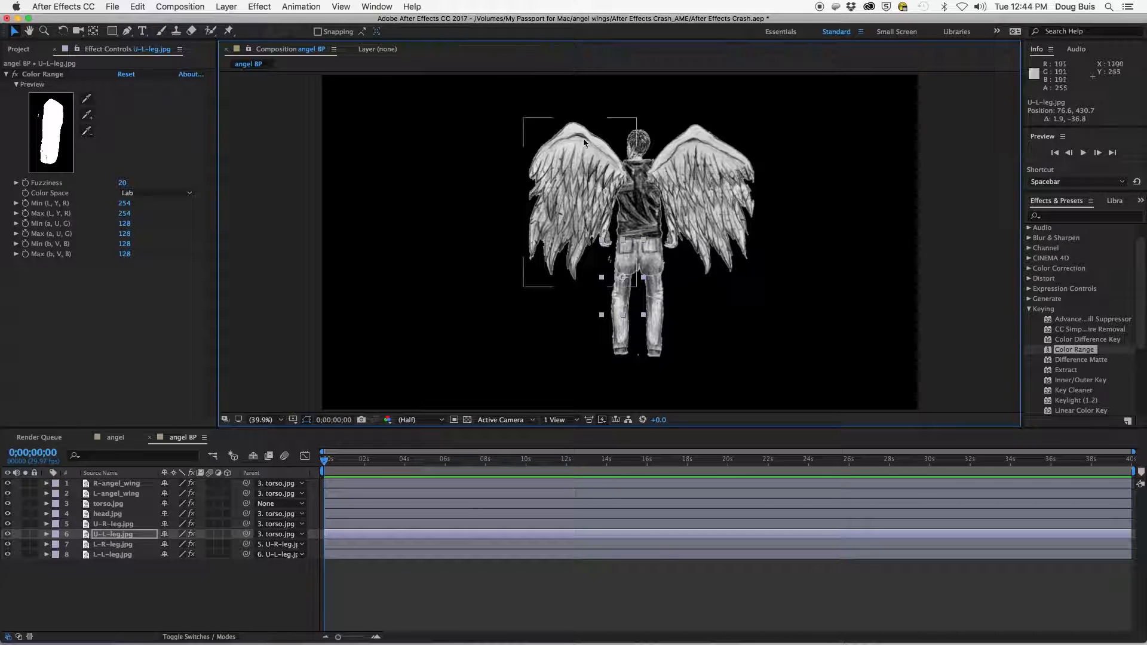
- With the Puppet Pin tool, pin the right wing at its tip and at its base near the shoulder
{"action": "left_click", "coordinate": [229, 31]}
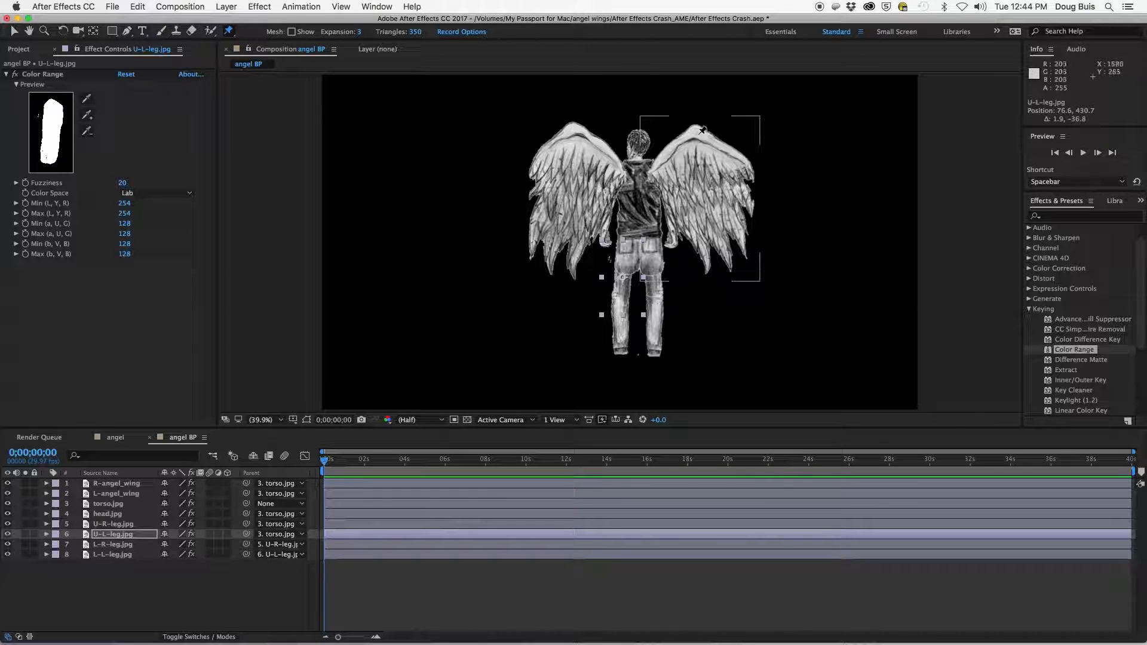
{"action": "left_click", "coordinate": [748, 167]}
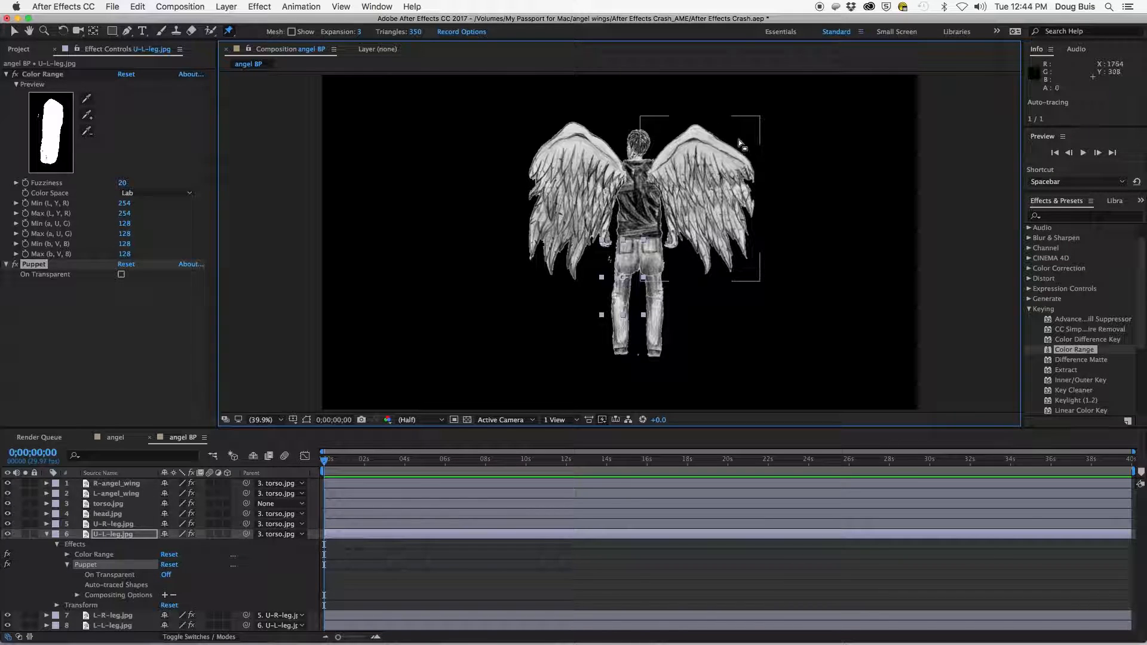
{"action": "left_click", "coordinate": [232, 33]}
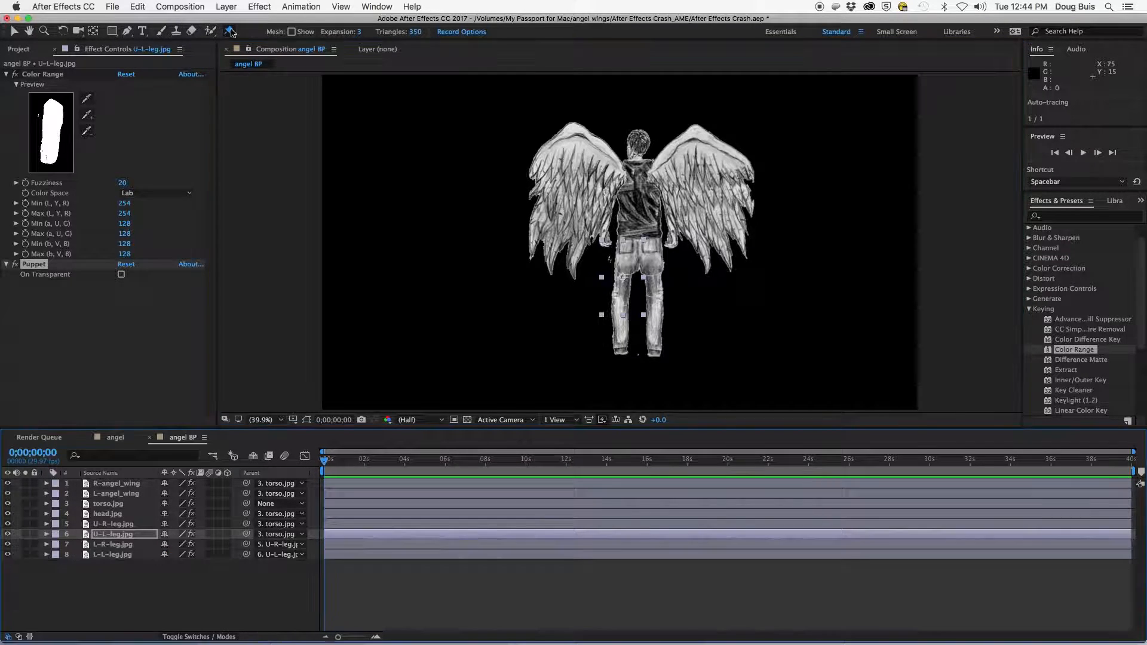
{"action": "left_click", "coordinate": [108, 487]}
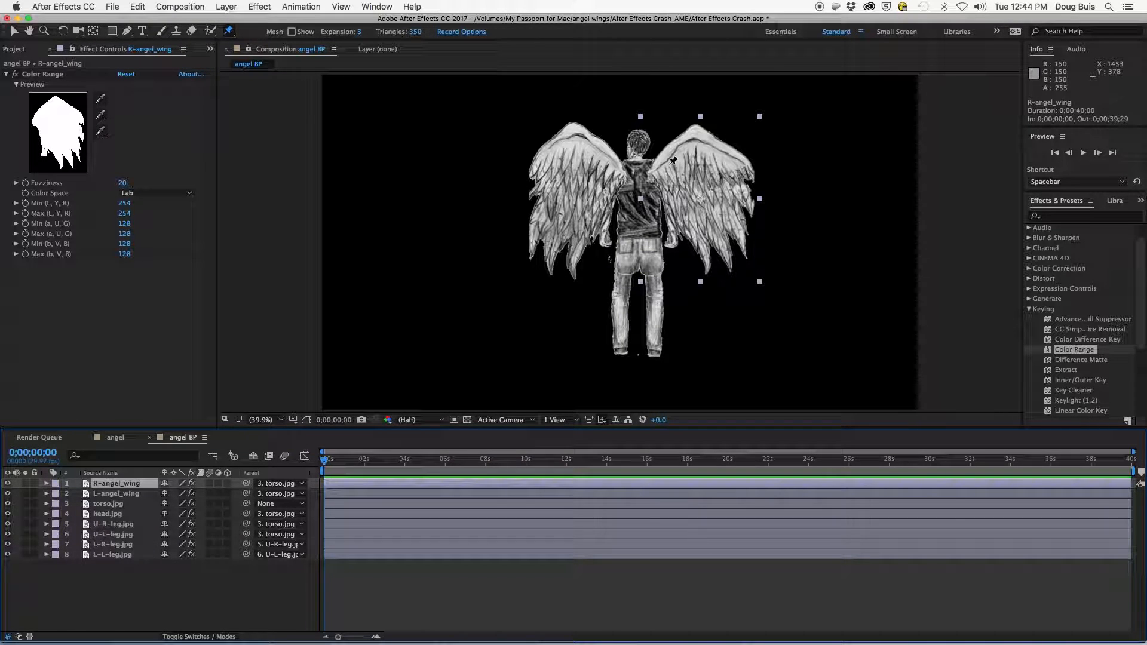
{"action": "left_click", "coordinate": [698, 132]}
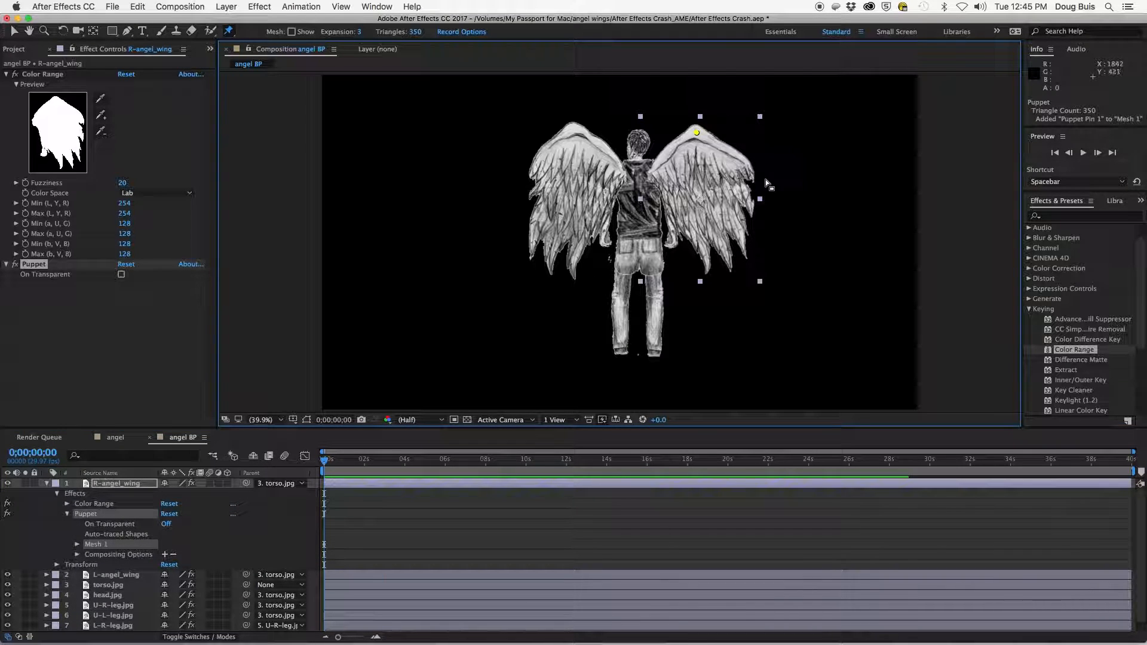
{"action": "left_click", "coordinate": [655, 175]}
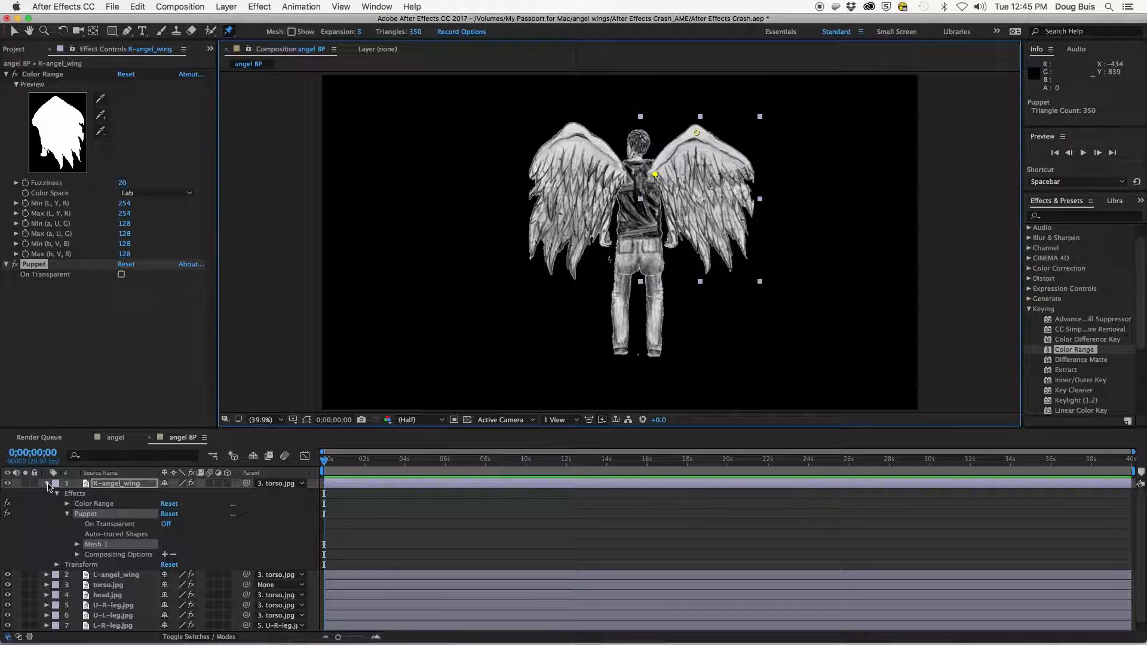
{"action": "left_click", "coordinate": [48, 484]}
- Pin the left wing at its tip and at its base near the shoulder
{"action": "left_click", "coordinate": [101, 495]}
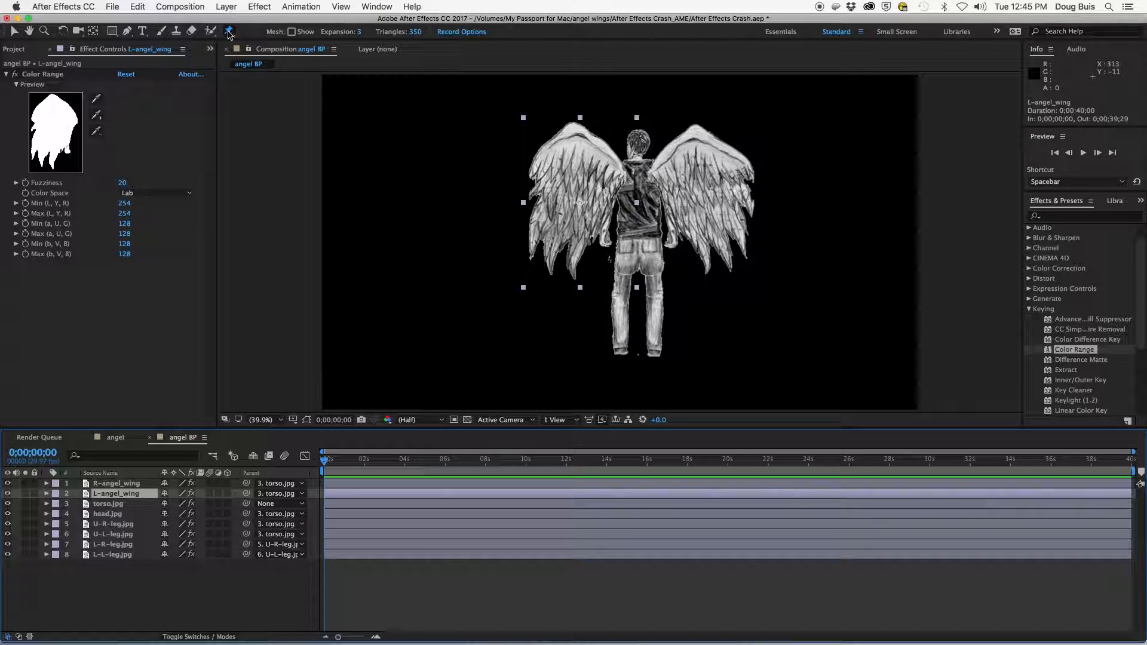
{"action": "left_click", "coordinate": [573, 127]}
{"action": "left_click", "coordinate": [616, 177]}
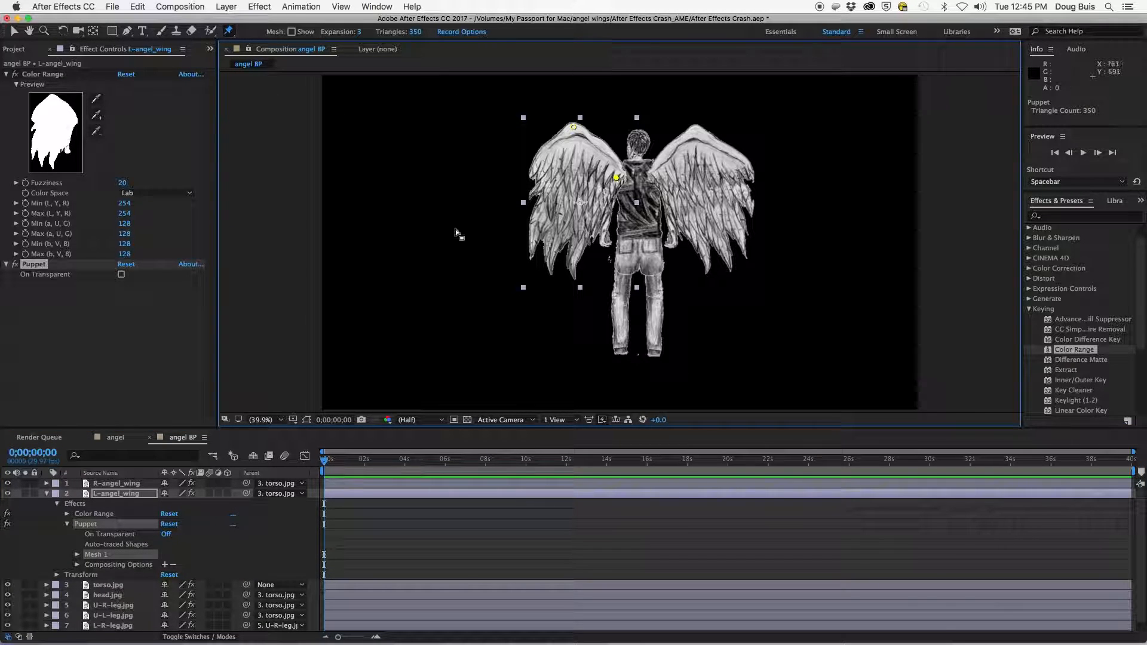
{"action": "left_click", "coordinate": [46, 494]}
- Add four puppet pins to the torso at both shoulders and both hips
{"action": "left_click", "coordinate": [107, 504]}
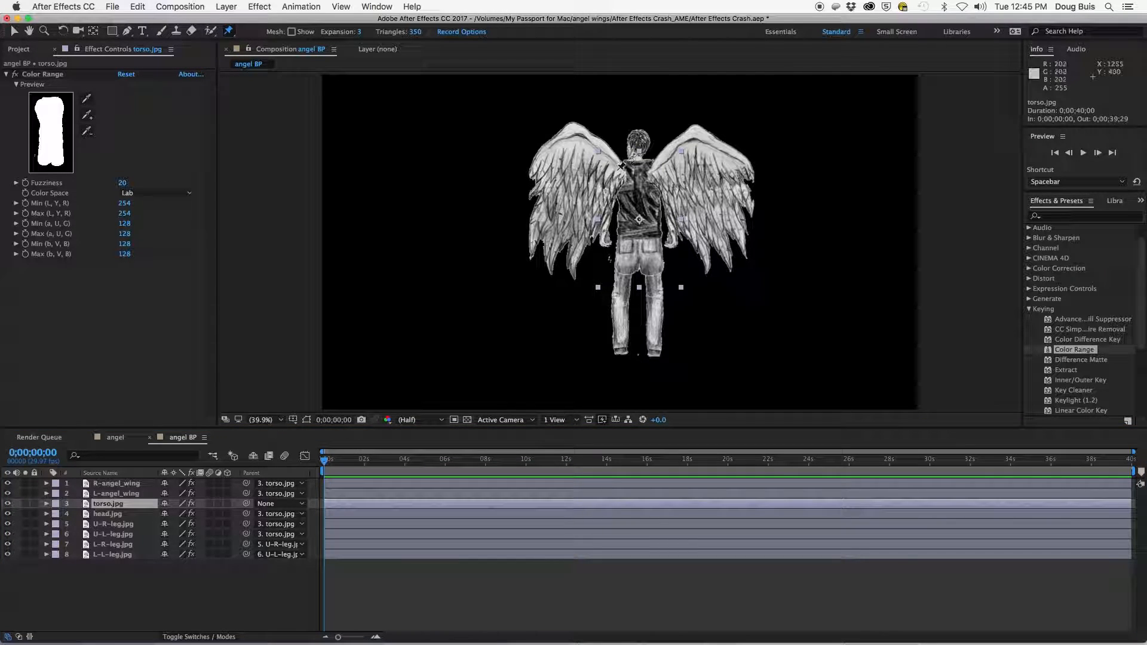
{"action": "left_click", "coordinate": [105, 506]}
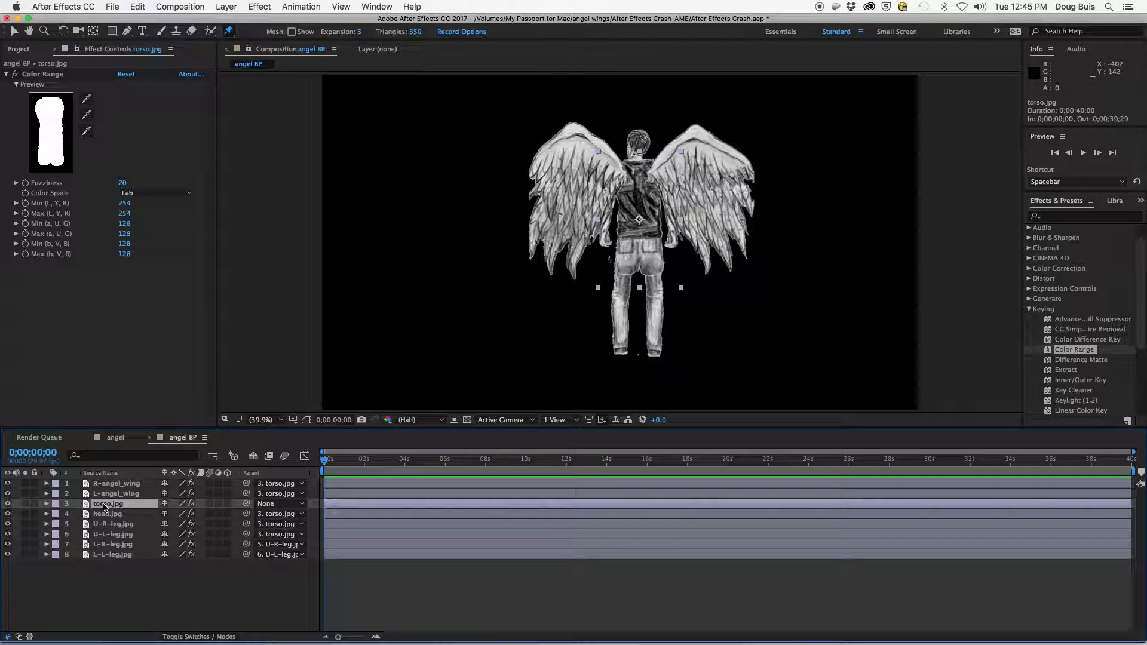
{"action": "left_click", "coordinate": [622, 172]}
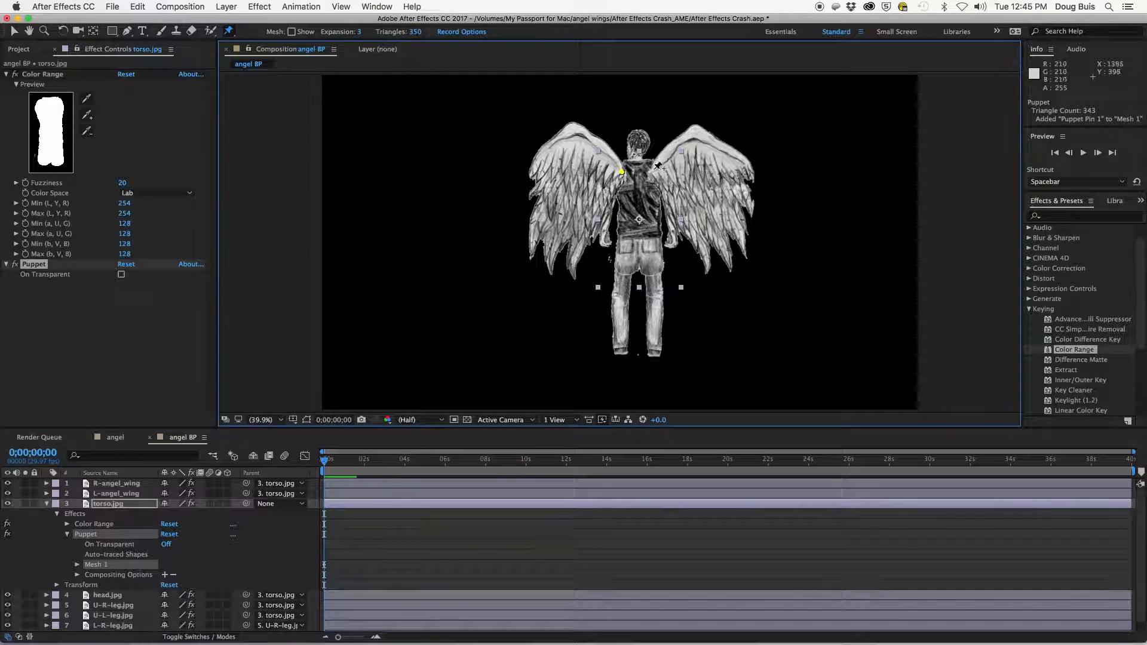
{"action": "left_click", "coordinate": [653, 173]}
{"action": "left_click", "coordinate": [624, 231]}
{"action": "left_click", "coordinate": [622, 265]}
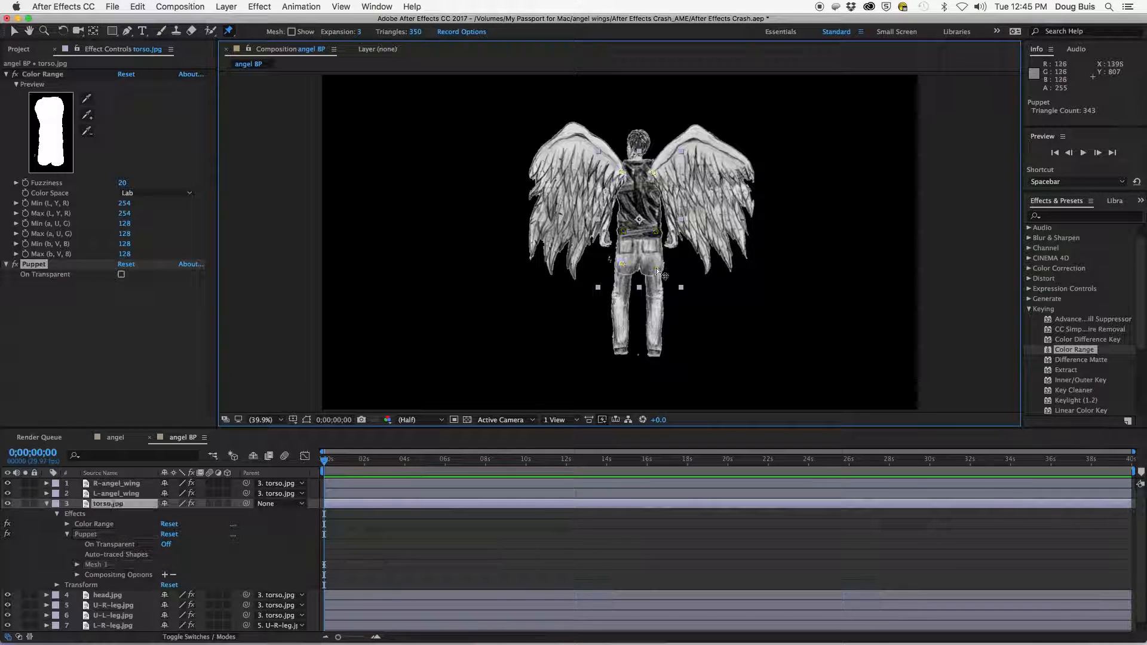
{"action": "left_click", "coordinate": [47, 504]}
- Add two puppet pins to the head, one at the neck and one at the top
{"action": "left_click", "coordinate": [47, 514]}
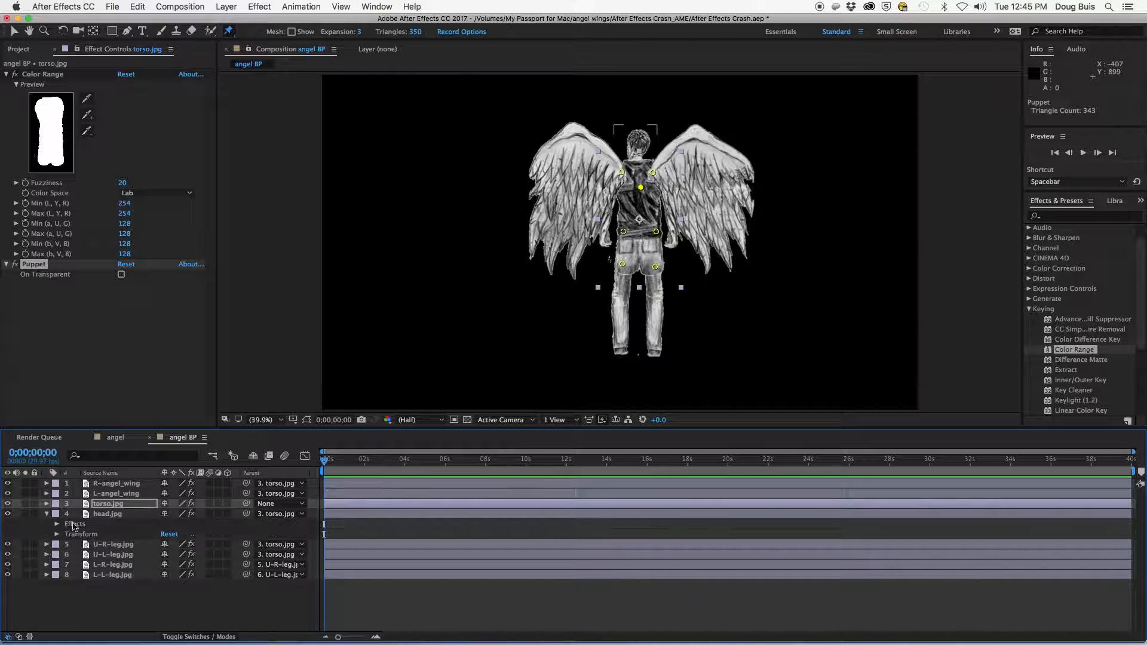
{"action": "left_click", "coordinate": [104, 514]}
{"action": "left_click", "coordinate": [637, 155]}
{"action": "left_click", "coordinate": [640, 134]}
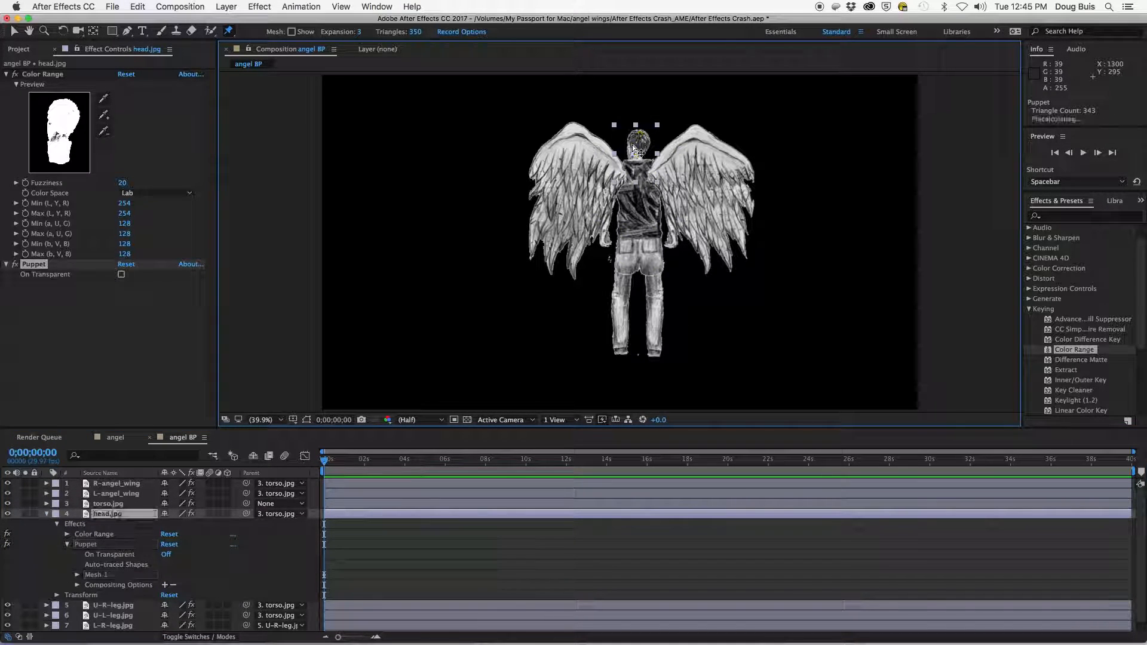
{"action": "left_click", "coordinate": [46, 514]}
- Add two puppet pins each to the upper right leg and the upper left leg, at hip and knee
{"action": "left_click", "coordinate": [105, 524]}
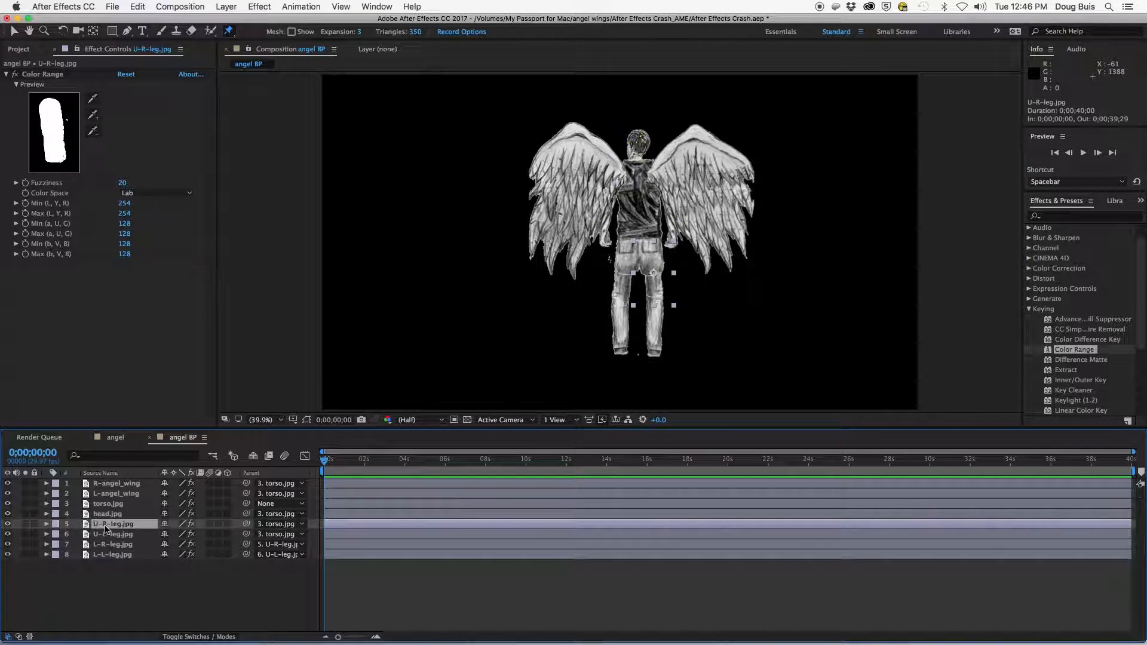
{"action": "left_click", "coordinate": [651, 258]}
{"action": "left_click", "coordinate": [656, 295]}
{"action": "left_click", "coordinate": [47, 524]}
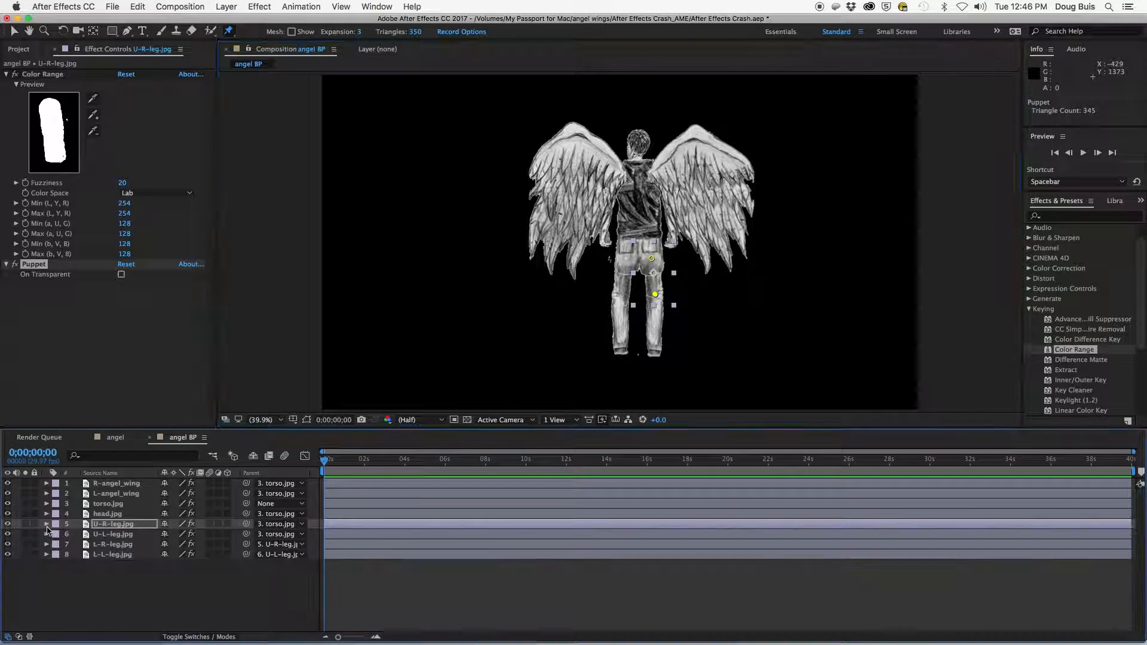
{"action": "left_click", "coordinate": [112, 534]}
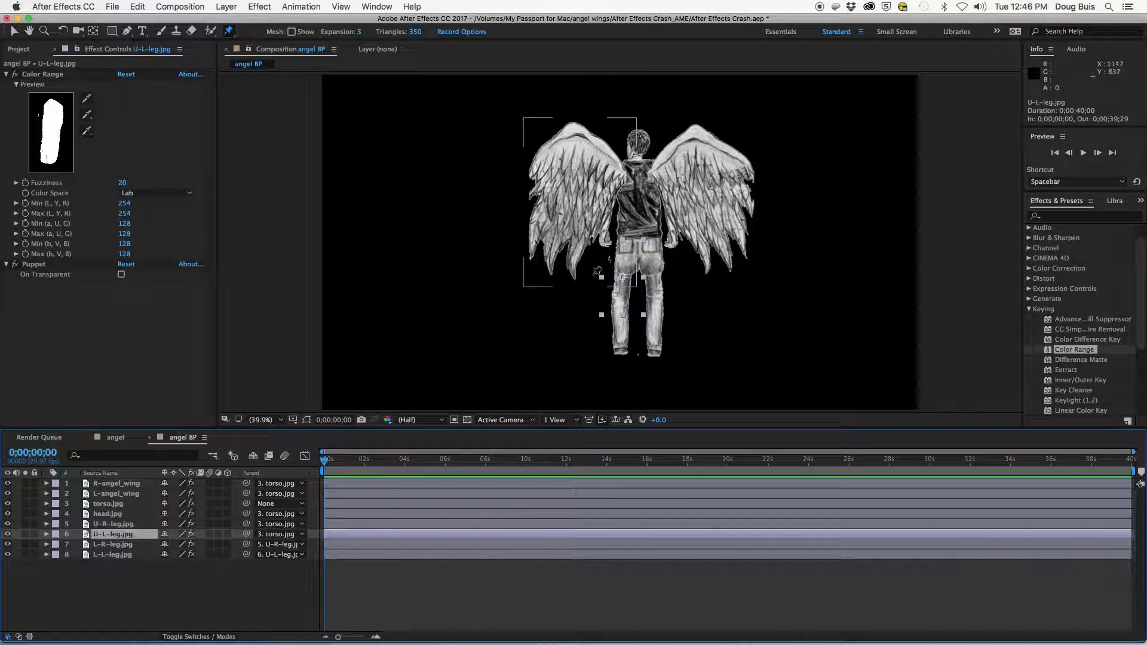
{"action": "left_click", "coordinate": [623, 263]}
{"action": "left_click", "coordinate": [620, 294]}
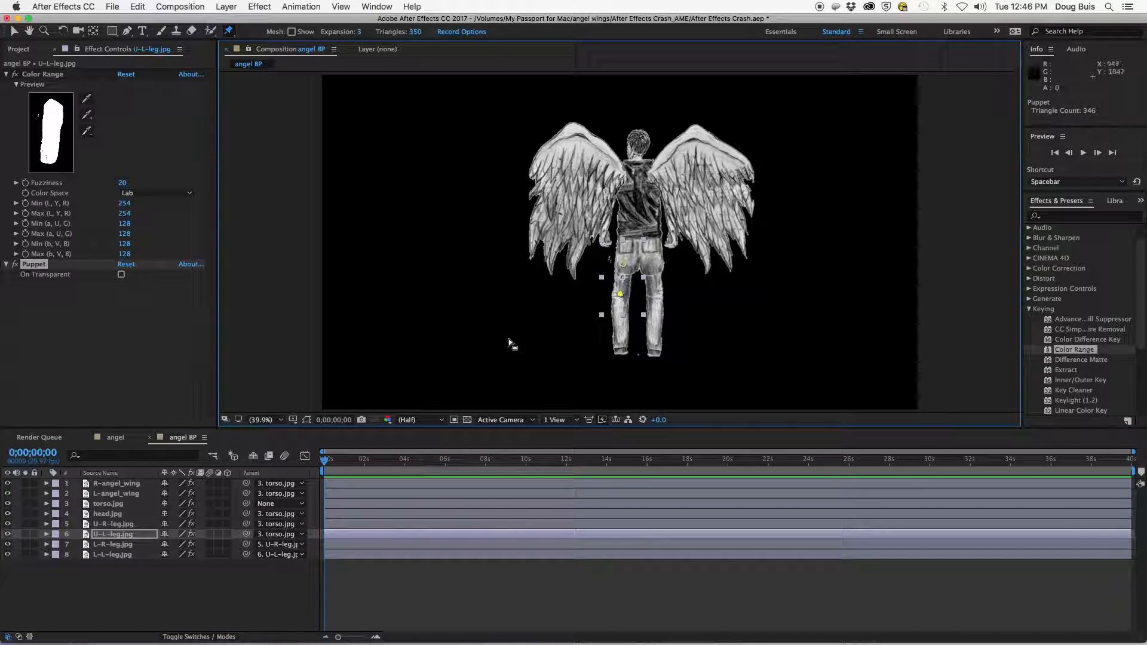
- Add puppet pins to the lower right leg and the lower left leg at knee and ankle
{"action": "left_click", "coordinate": [112, 544]}
{"action": "left_click", "coordinate": [656, 301]}
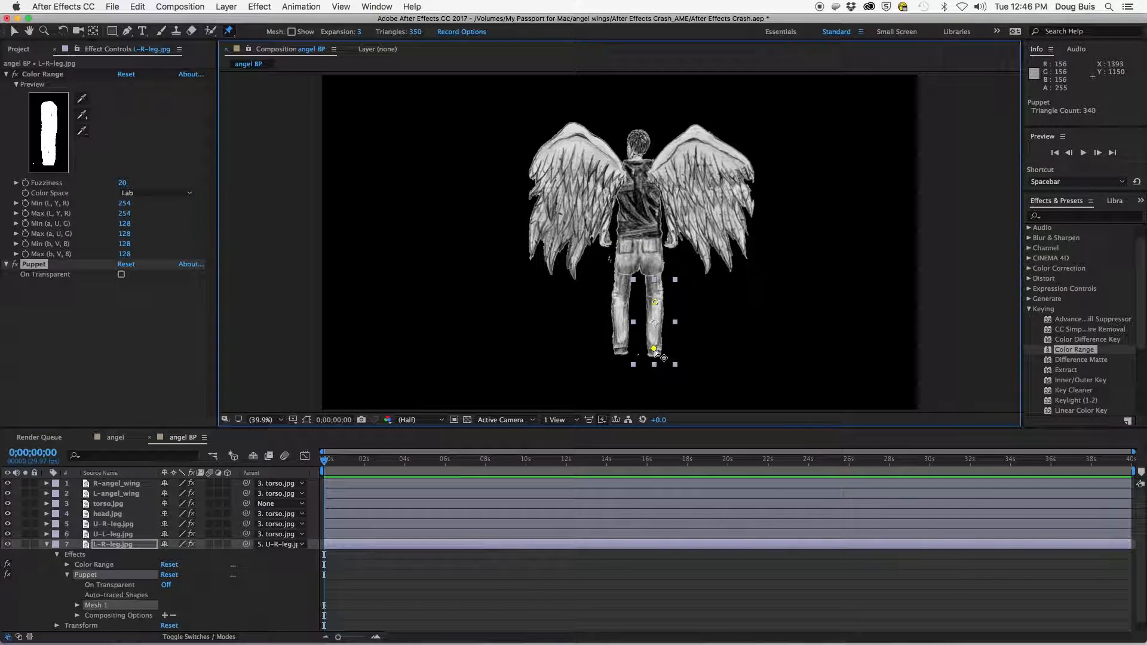
{"action": "left_click", "coordinate": [46, 544]}
{"action": "left_click", "coordinate": [113, 554]}
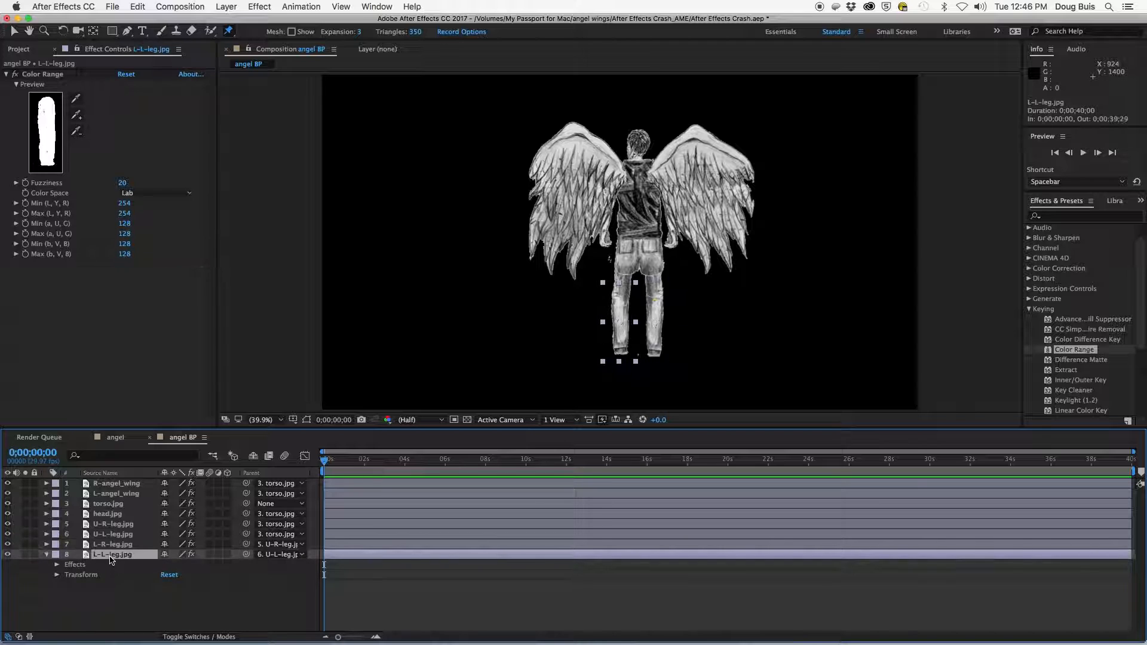
{"action": "left_click", "coordinate": [621, 303]}
{"action": "left_click", "coordinate": [619, 348]}
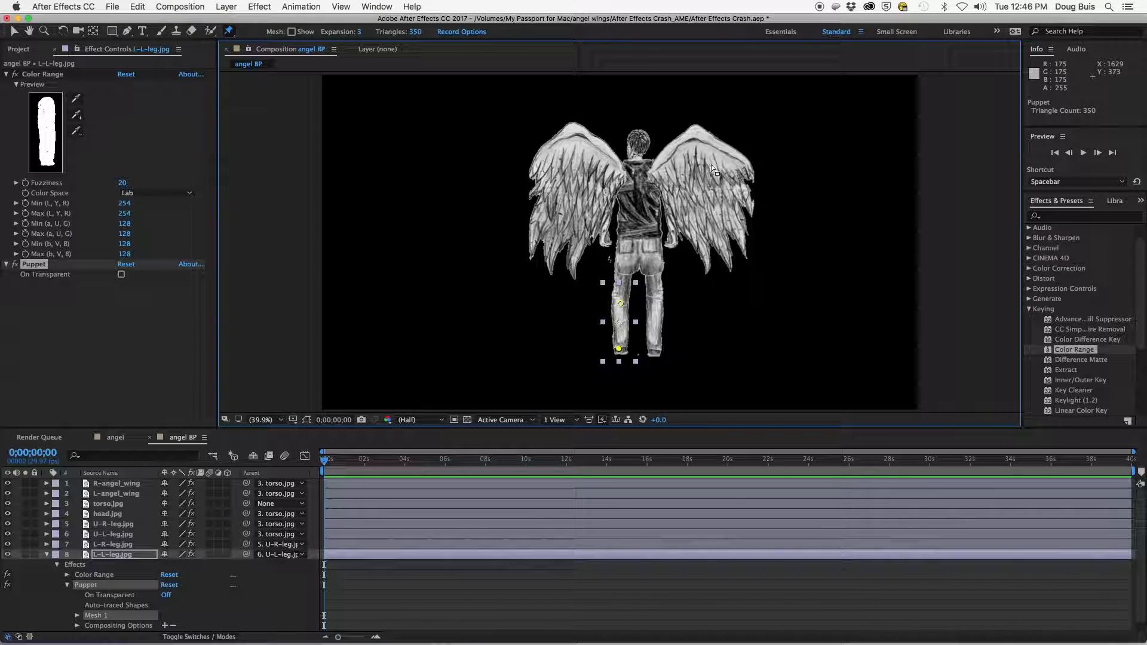
{"action": "left_click", "coordinate": [46, 555]}
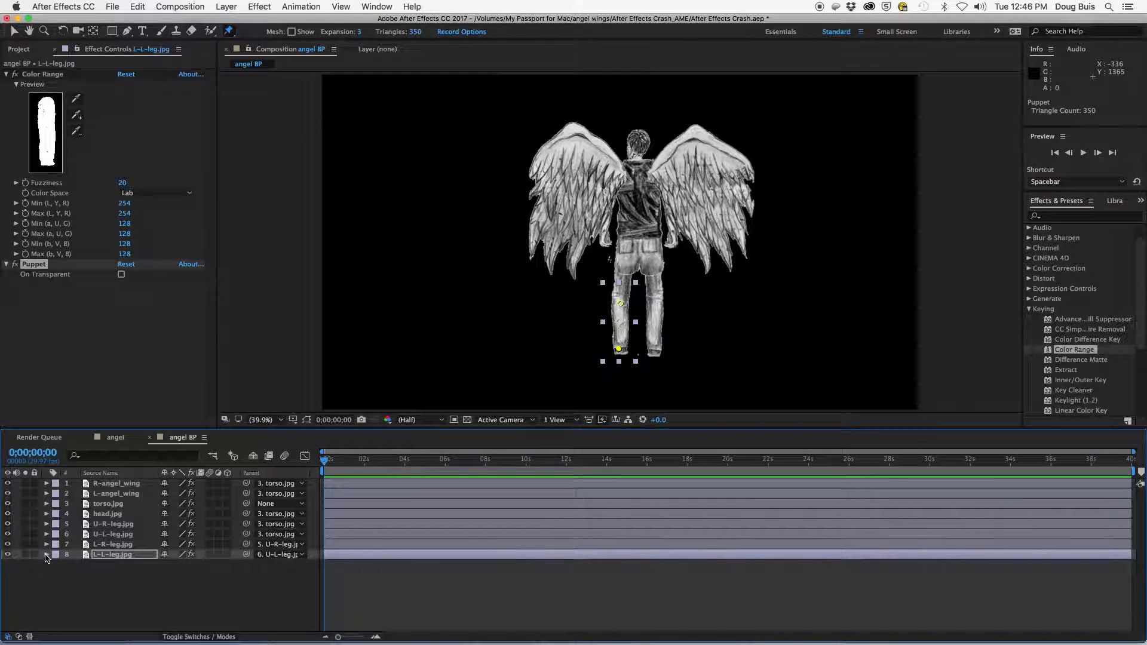
- Nudge the tip pins of the right and left wings slightly upward
{"action": "left_click", "coordinate": [229, 31]}
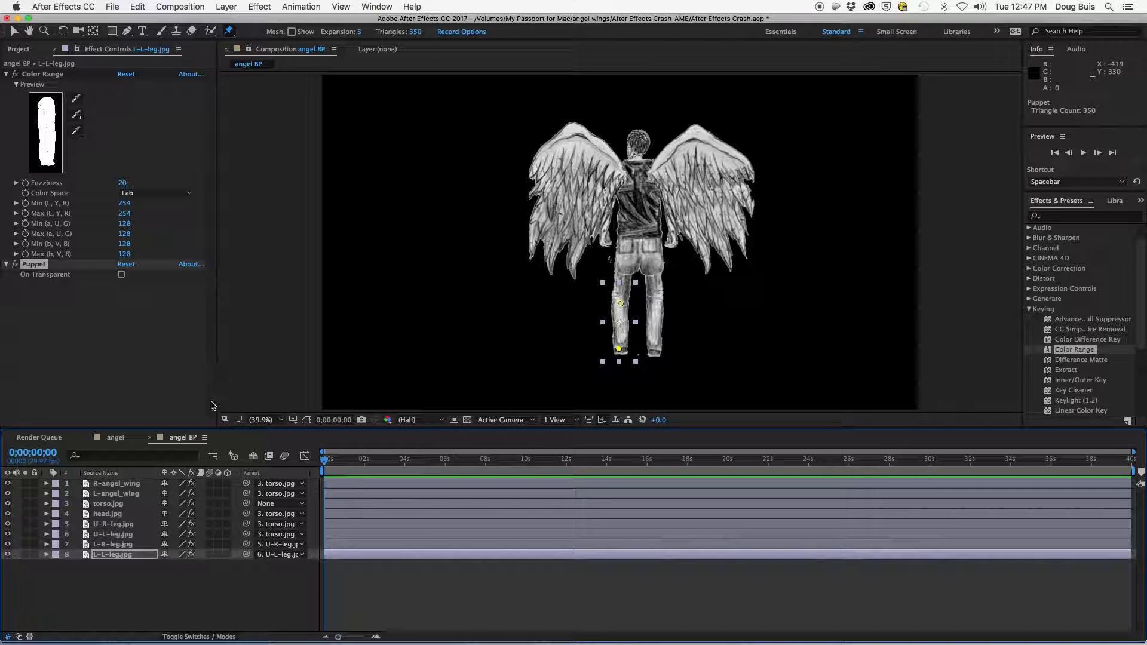
{"action": "left_click", "coordinate": [122, 486]}
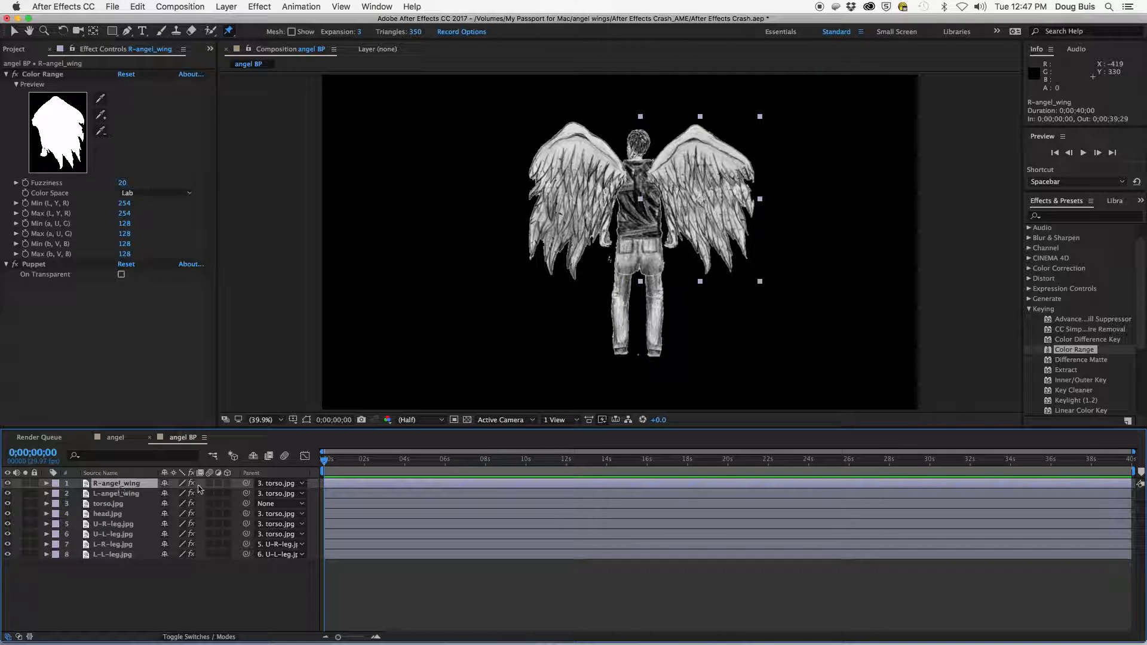
{"action": "left_click", "coordinate": [737, 130]}
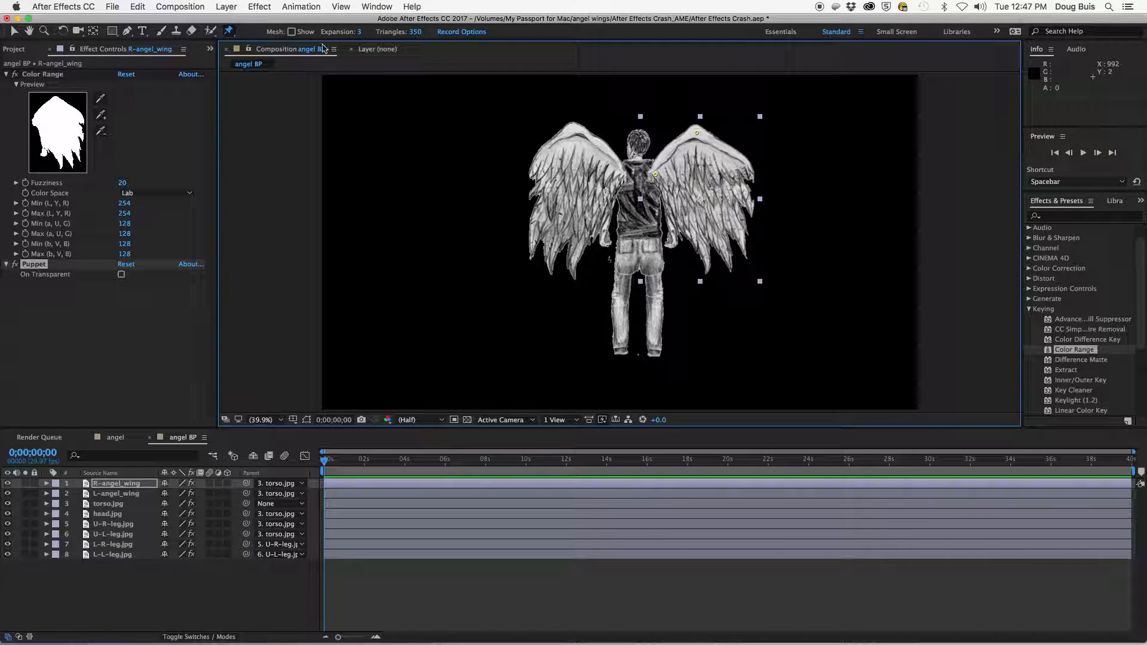
{"action": "left_click", "coordinate": [229, 32]}
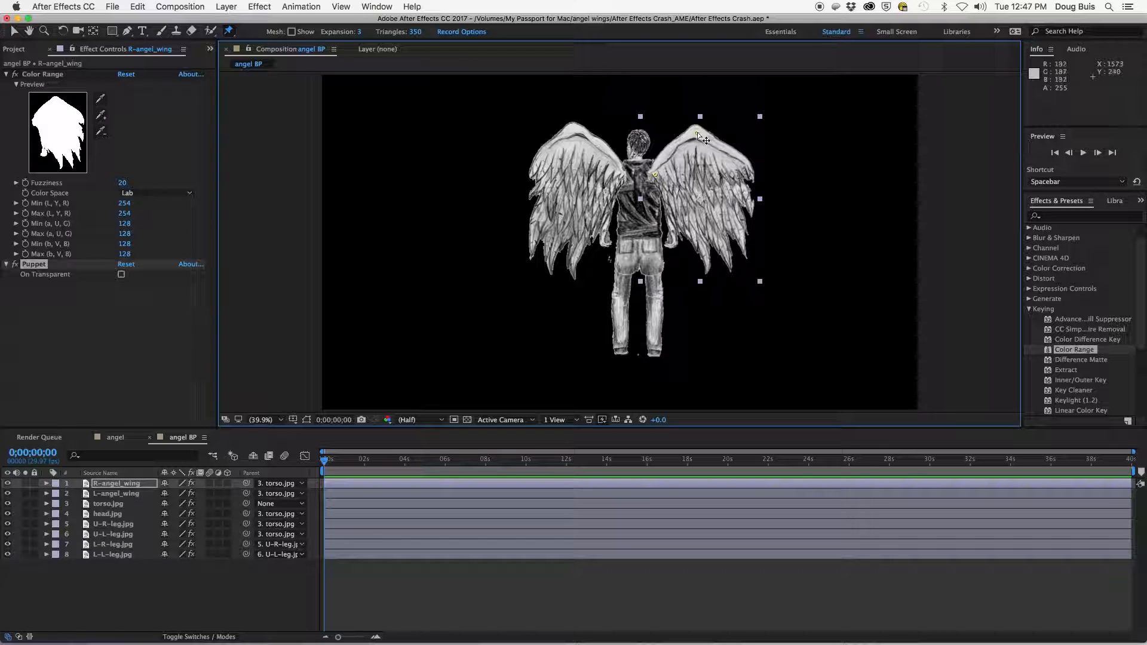
{"action": "left_click_drag", "start_coordinate": [697, 132], "coordinate": [693, 125]}
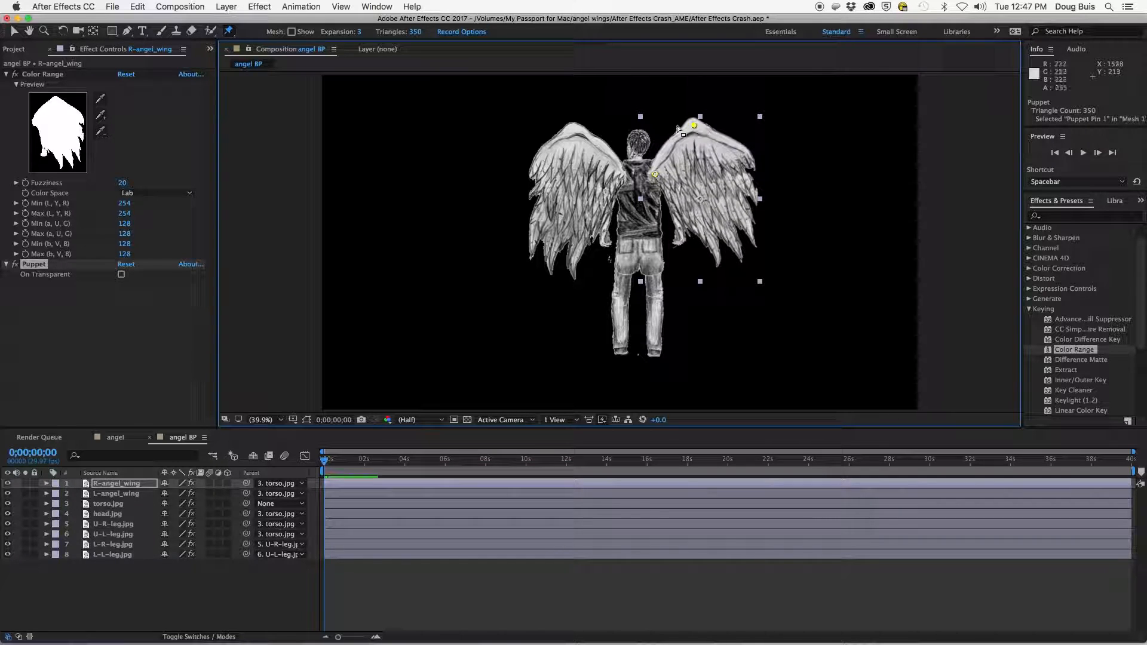
{"action": "left_click", "coordinate": [111, 497]}
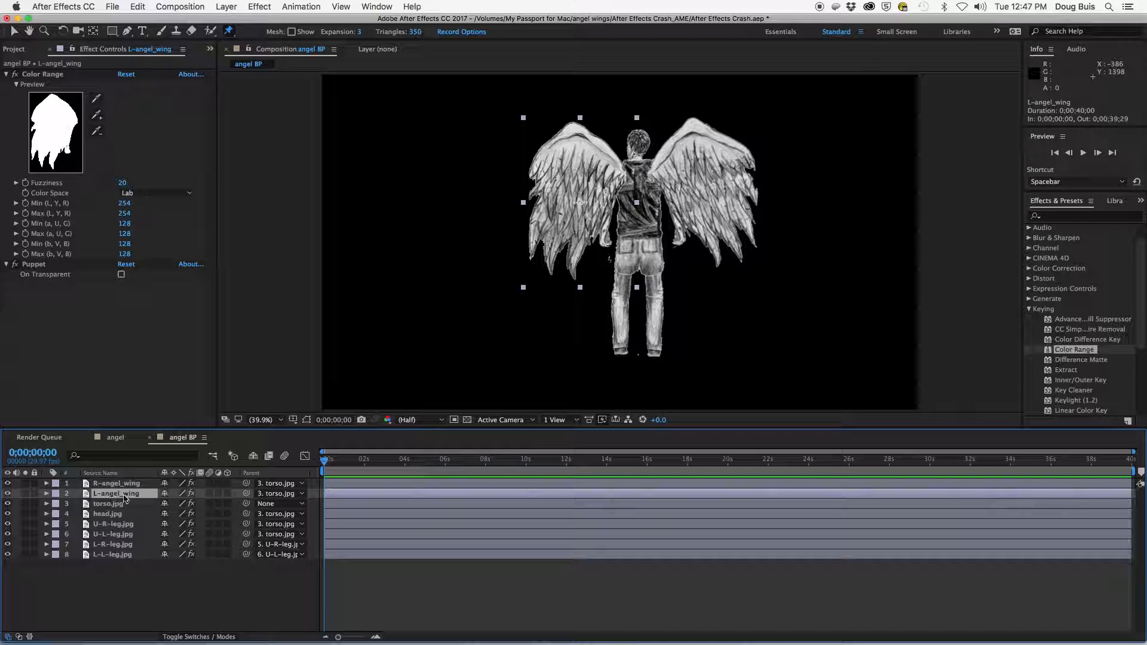
{"action": "left_click", "coordinate": [572, 128]}
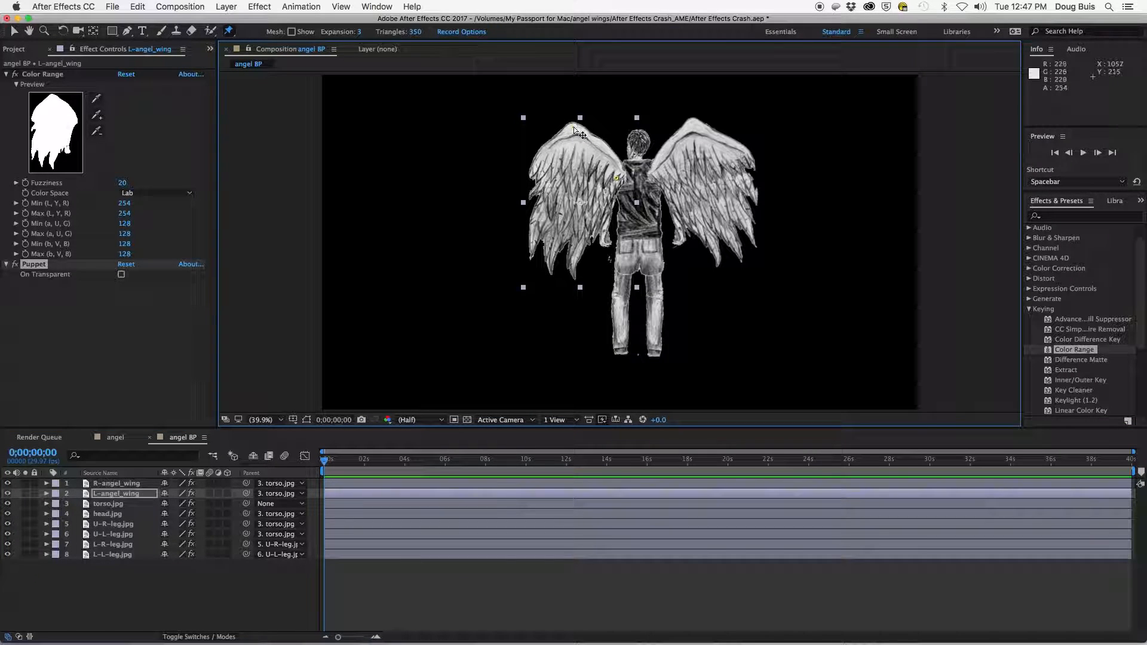
- Add and position puppet pins on the torso layer
{"action": "left_click", "coordinate": [107, 504]}
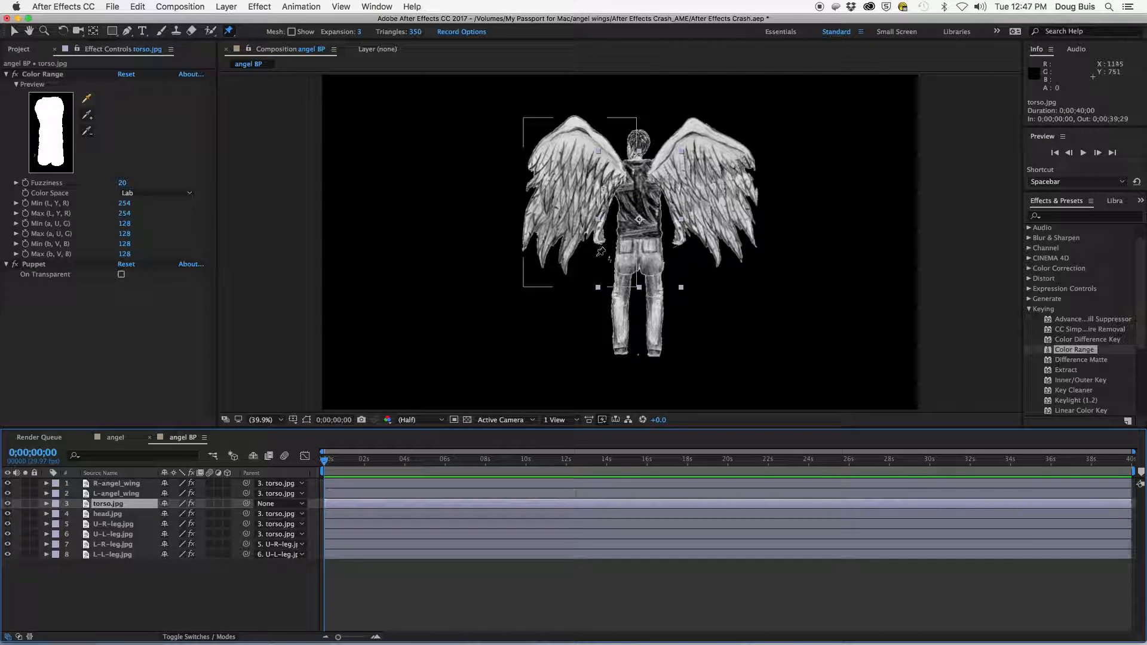
{"action": "left_click", "coordinate": [624, 265]}
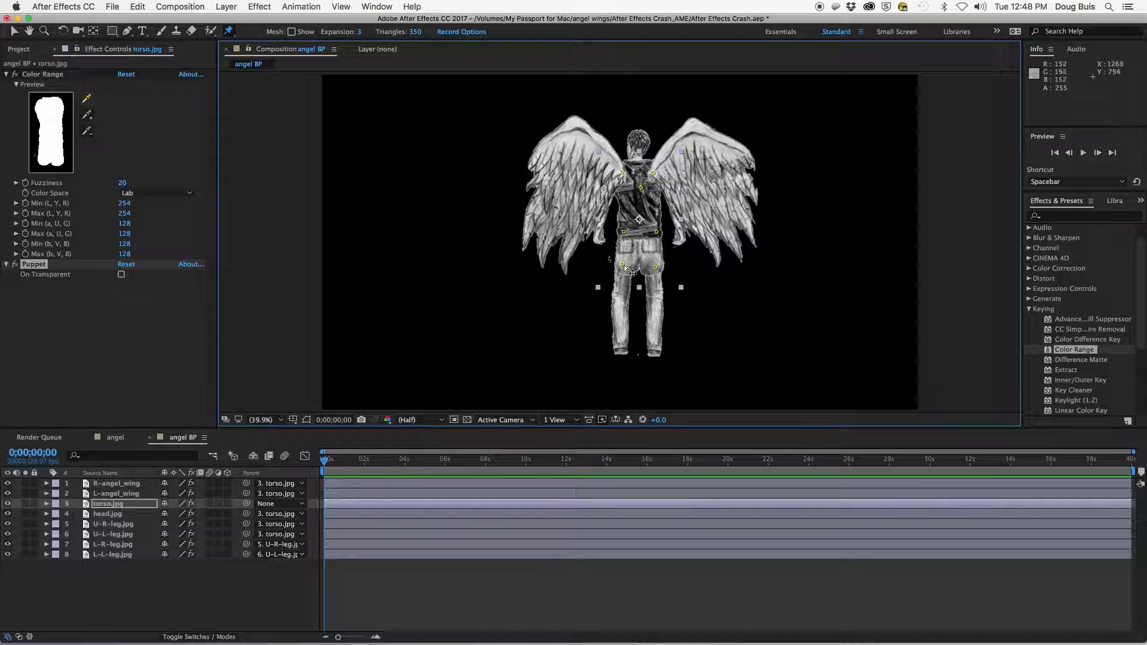
{"action": "left_click_drag", "start_coordinate": [624, 264], "coordinate": [654, 231]}
{"action": "left_click_drag", "start_coordinate": [623, 231], "coordinate": [626, 232]}
- Delete the extra puppet pins on the head and nudge the top head pin slightly left
{"action": "left_click", "coordinate": [108, 514]}
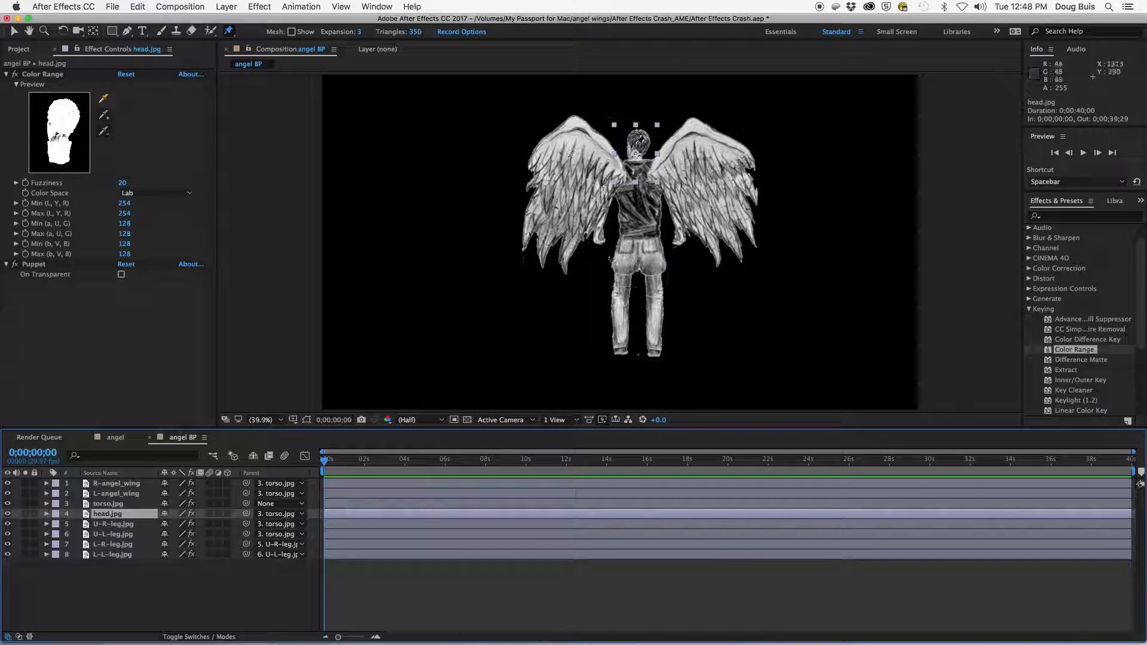
{"action": "left_click", "coordinate": [644, 135]}
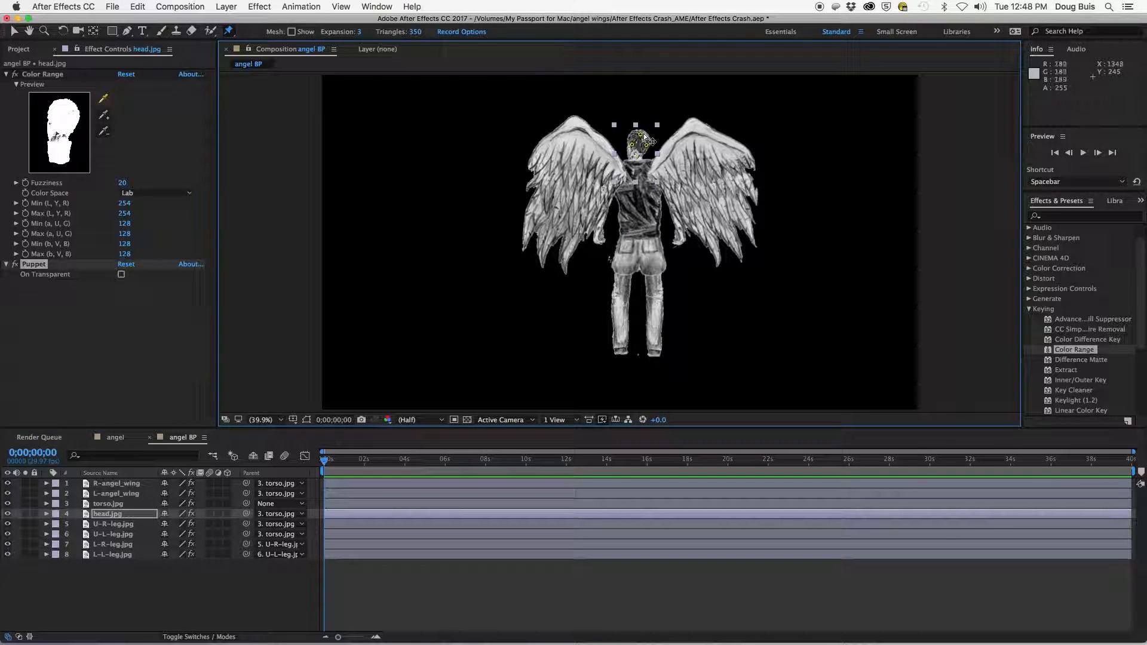
{"action": "left_click", "coordinate": [644, 135]}
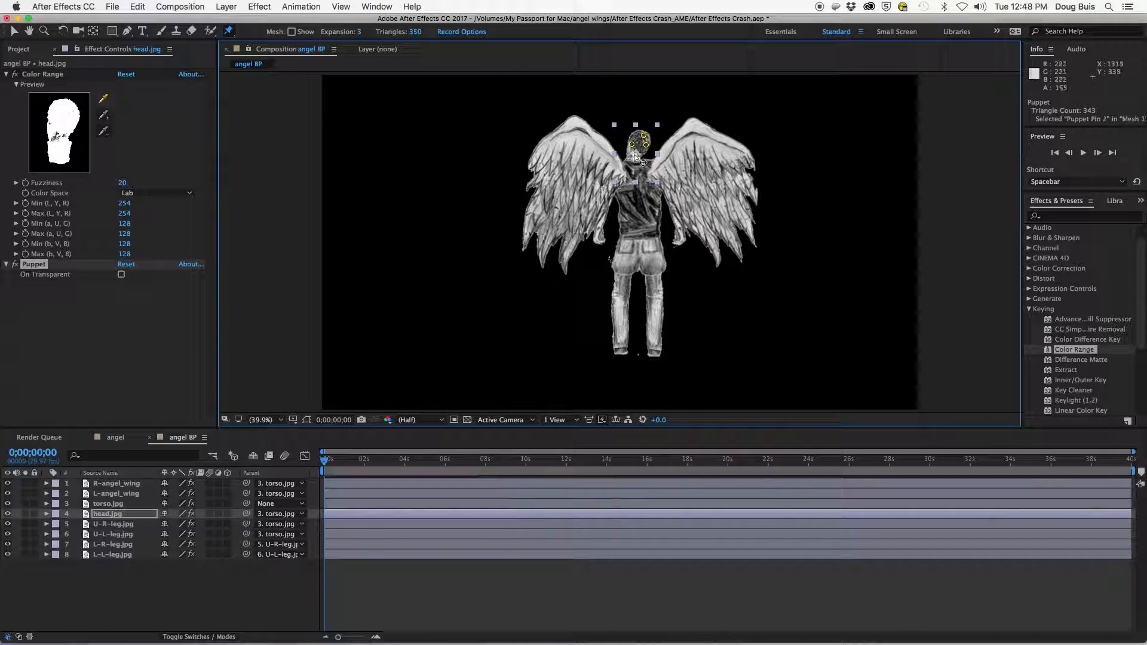
{"action": "left_click", "coordinate": [637, 156]}
{"action": "left_click", "coordinate": [631, 143]}
{"action": "key", "text": "Delete"}
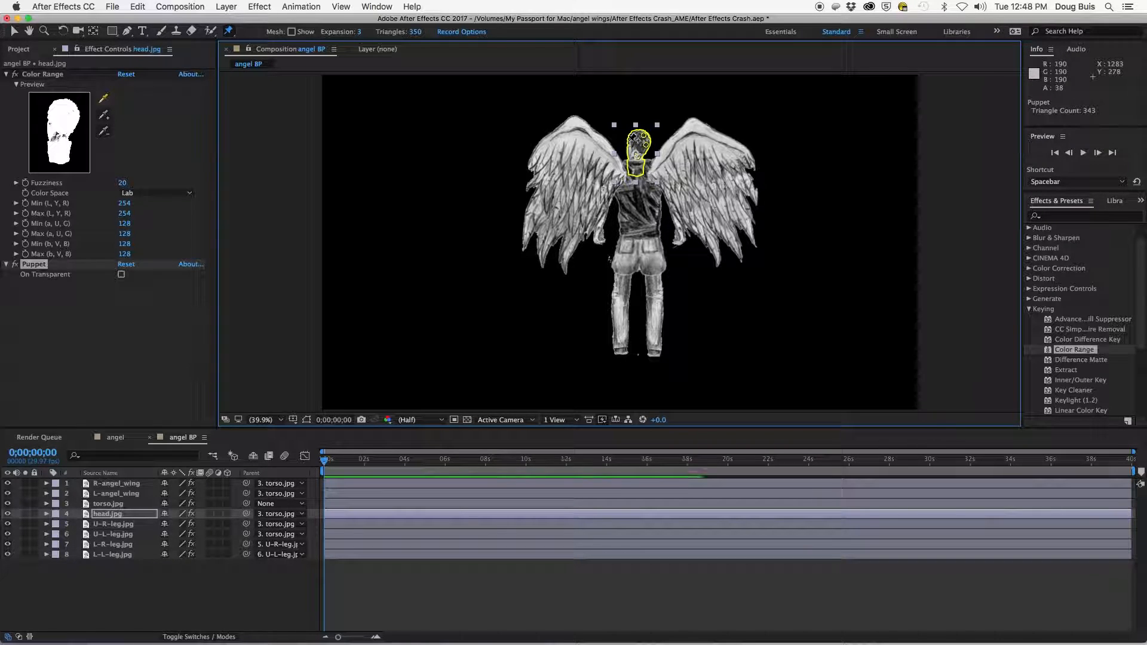
{"action": "left_click", "coordinate": [646, 144]}
{"action": "key", "text": "Delete"}
{"action": "left_click", "coordinate": [644, 135]}
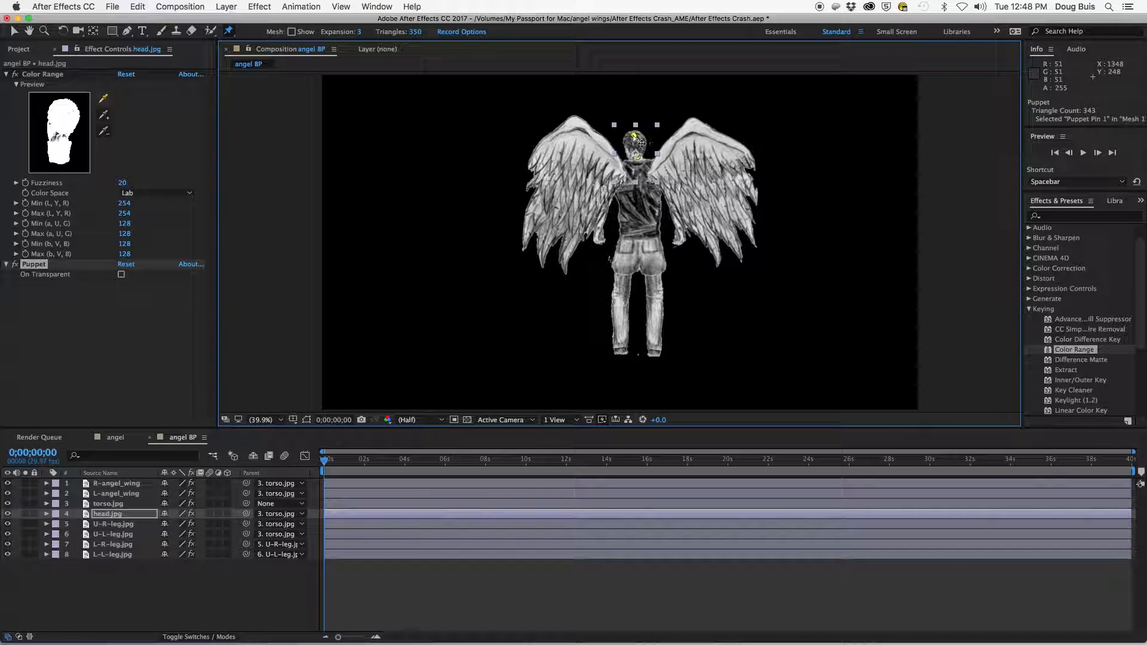
{"action": "left_click_drag", "start_coordinate": [640, 134], "coordinate": [634, 133]}
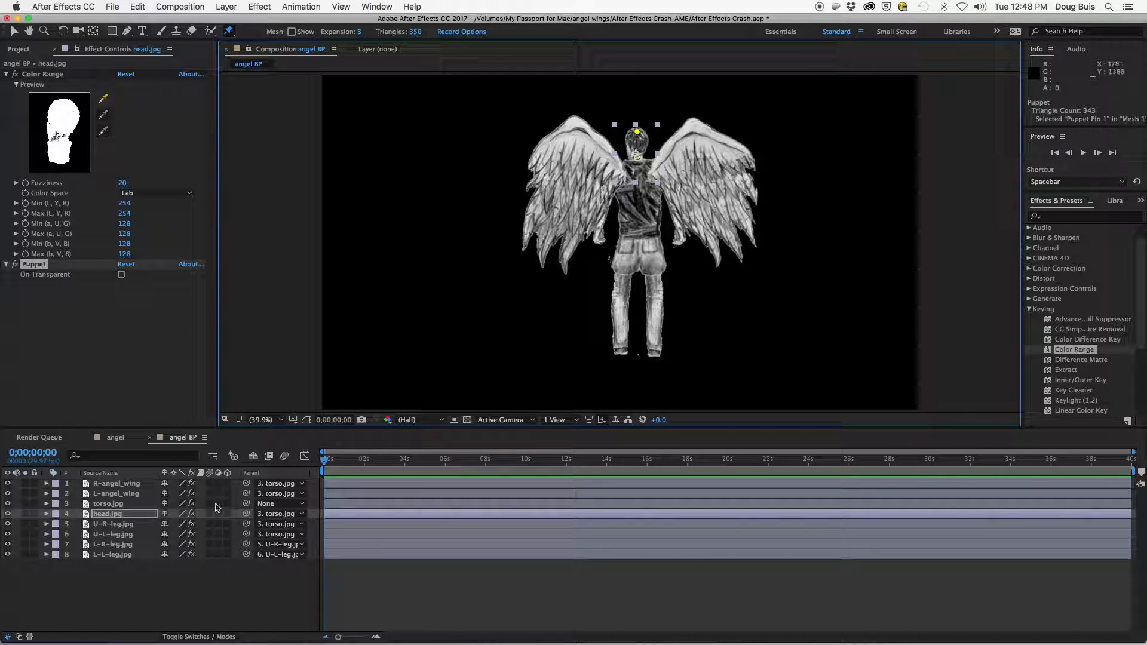
- Shift the knee and ankle pins of the upper and lower right leg slightly outward
{"action": "left_click", "coordinate": [104, 526]}
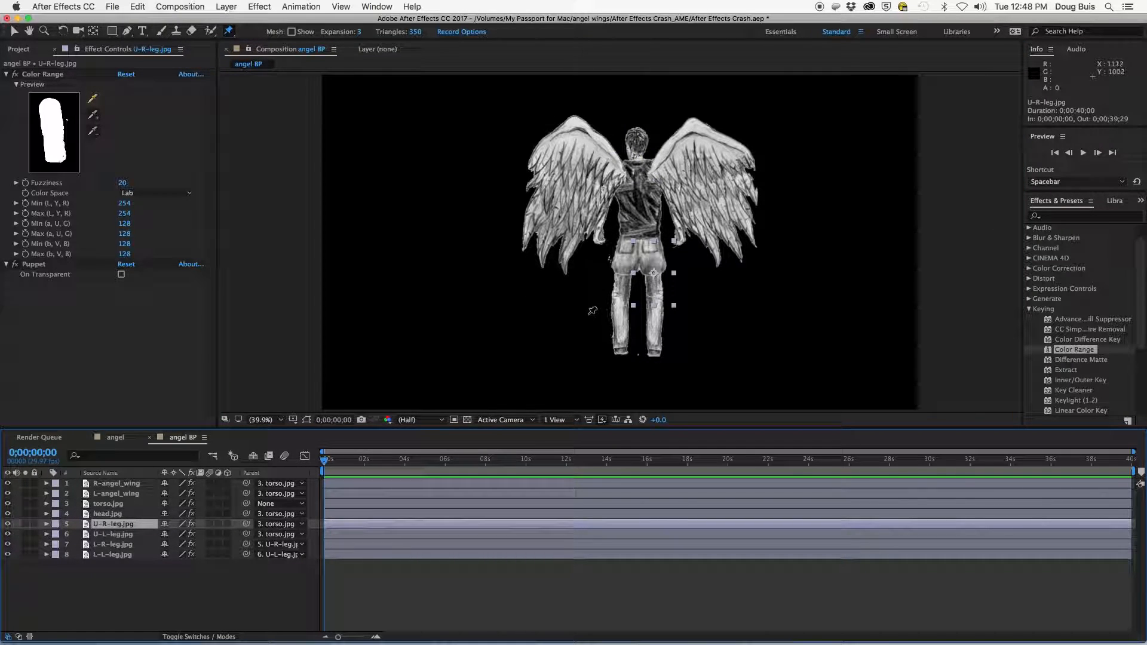
{"action": "left_click", "coordinate": [656, 295]}
{"action": "left_click", "coordinate": [652, 258]}
{"action": "left_click_drag", "start_coordinate": [656, 295], "coordinate": [668, 306]}
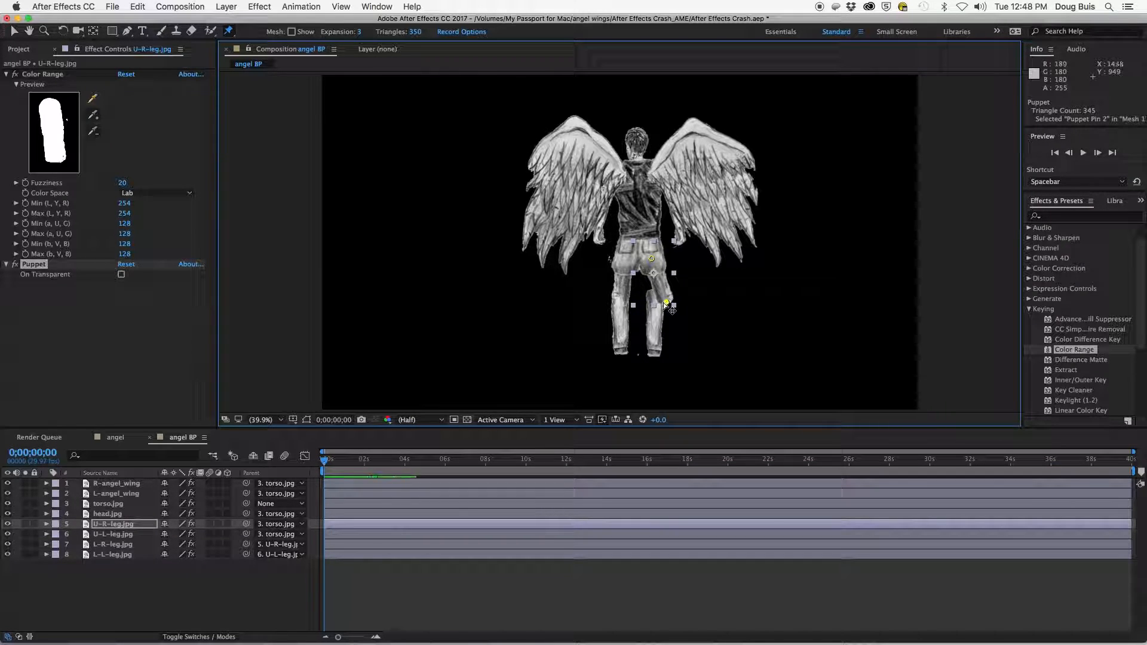
{"action": "left_click", "coordinate": [90, 545]}
{"action": "left_click_drag", "start_coordinate": [656, 302], "coordinate": [664, 303]}
{"action": "left_click_drag", "start_coordinate": [654, 349], "coordinate": [659, 349]}
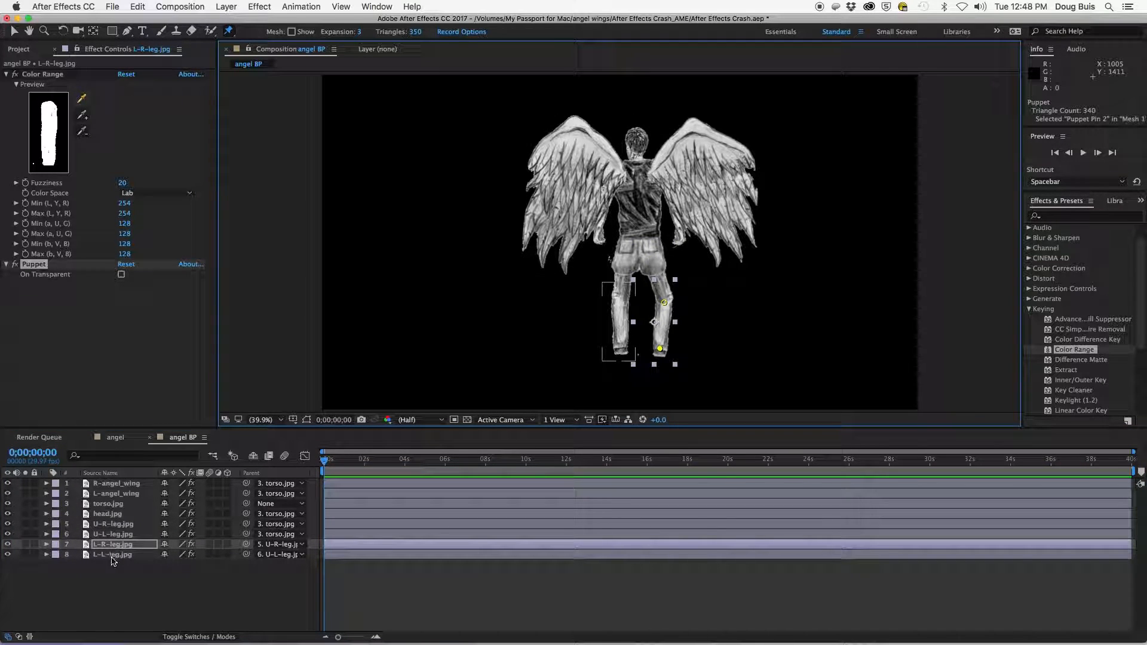
- Reposition the hip and knee puppet pins on the upper left leg
{"action": "left_click", "coordinate": [112, 534]}
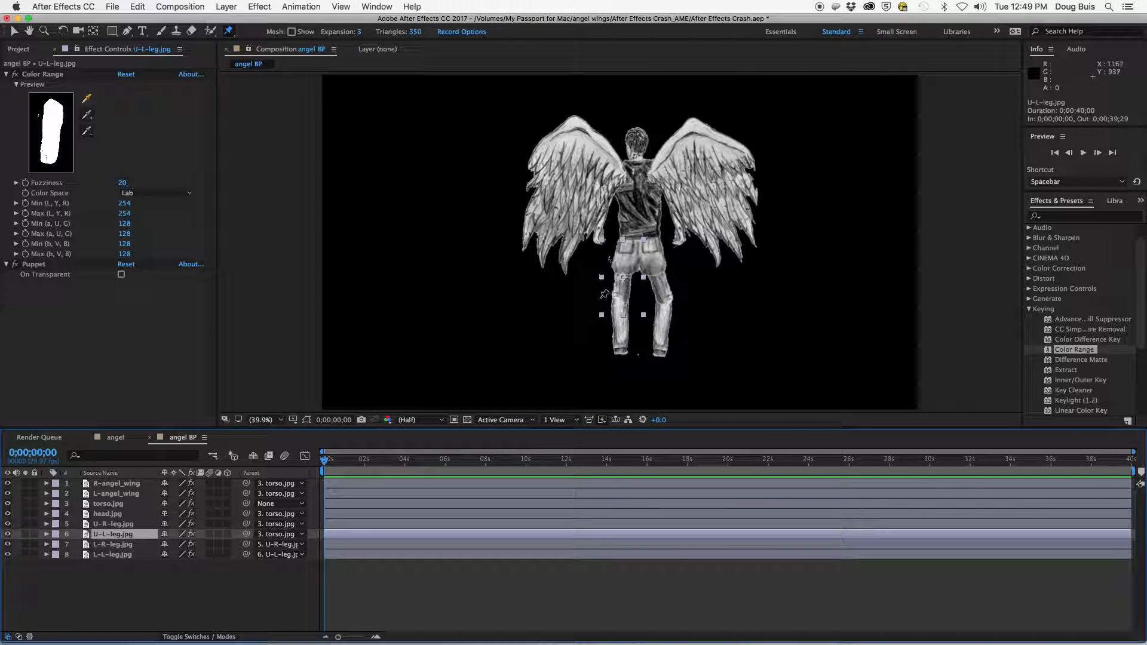
{"action": "left_click", "coordinate": [621, 295]}
{"action": "left_click", "coordinate": [624, 265]}
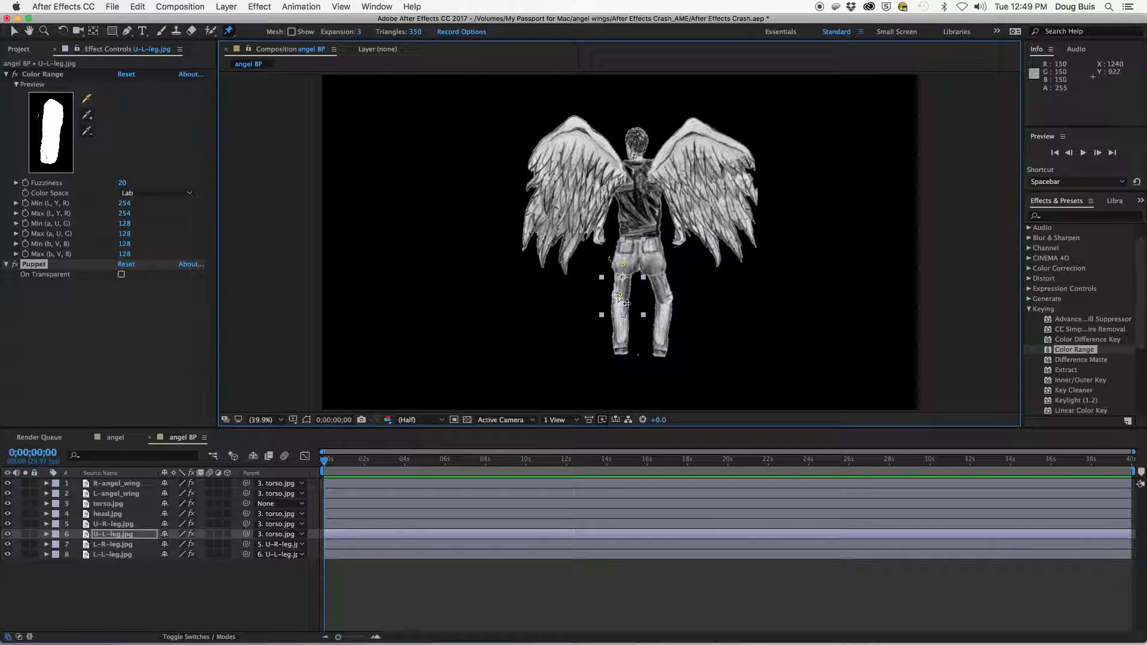
{"action": "left_click_drag", "start_coordinate": [620, 294], "coordinate": [622, 264]}
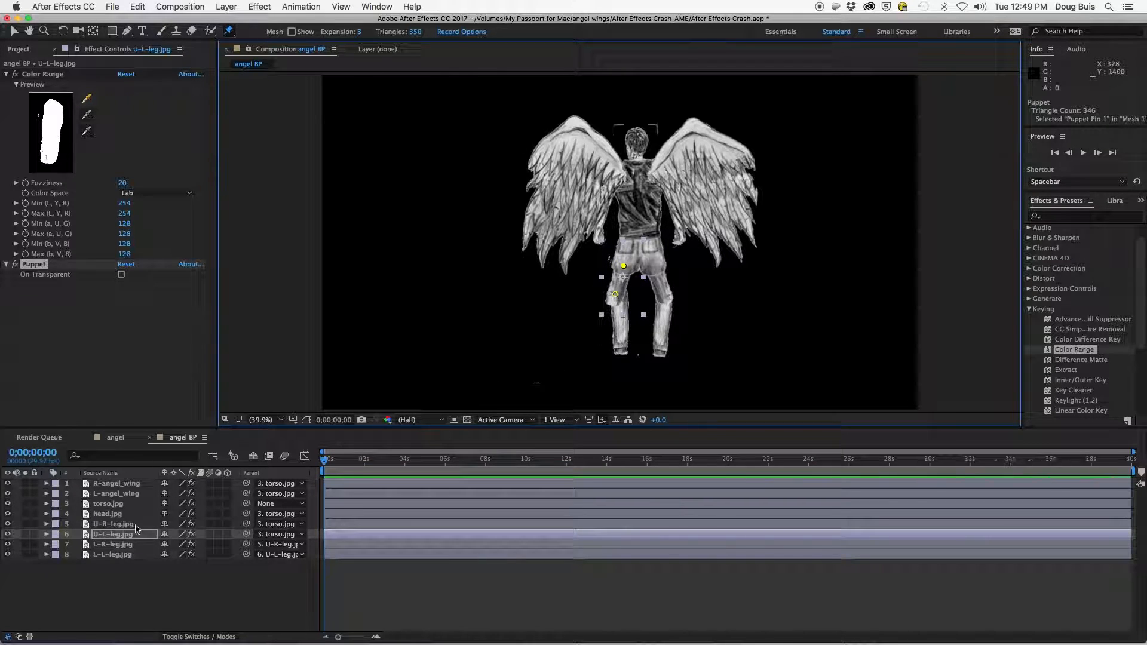
- Shift the knee and ankle pins of the lower left leg slightly outward
{"action": "left_click", "coordinate": [117, 555]}
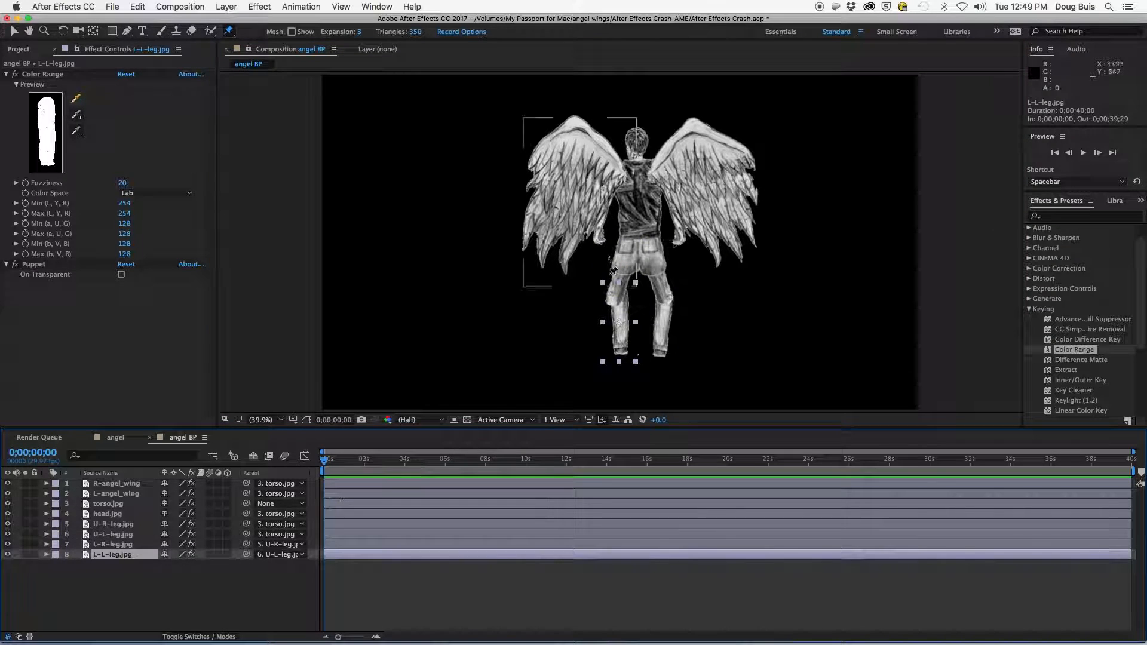
{"action": "left_click", "coordinate": [620, 303]}
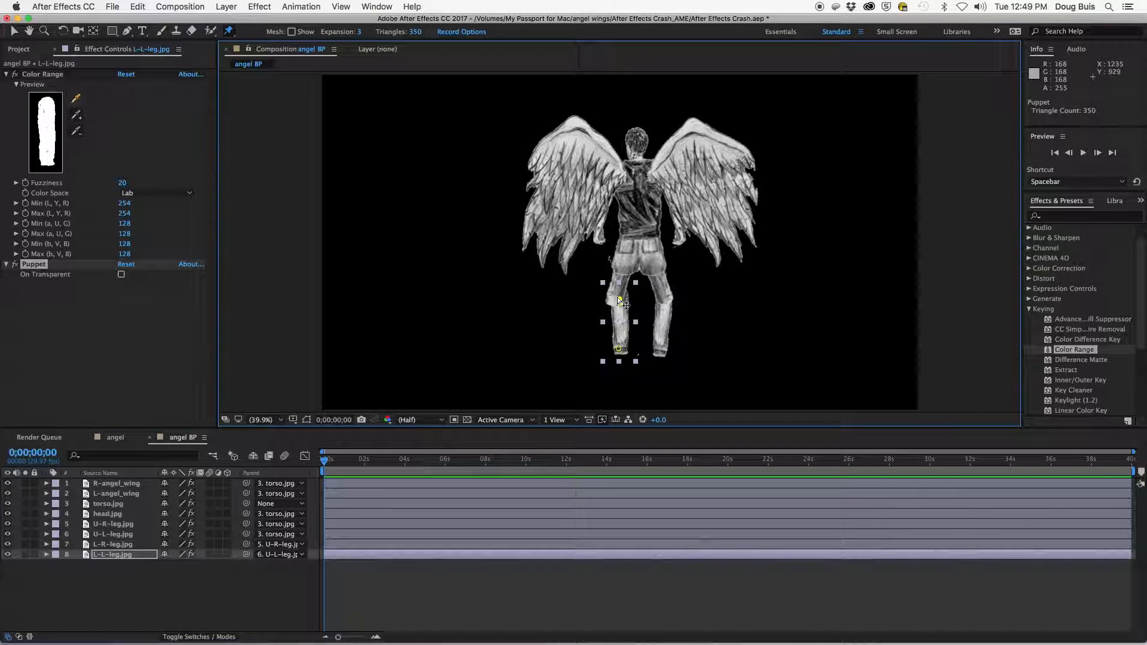
{"action": "left_click_drag", "start_coordinate": [620, 300], "coordinate": [616, 304]}
{"action": "left_click_drag", "start_coordinate": [619, 349], "coordinate": [610, 349]}
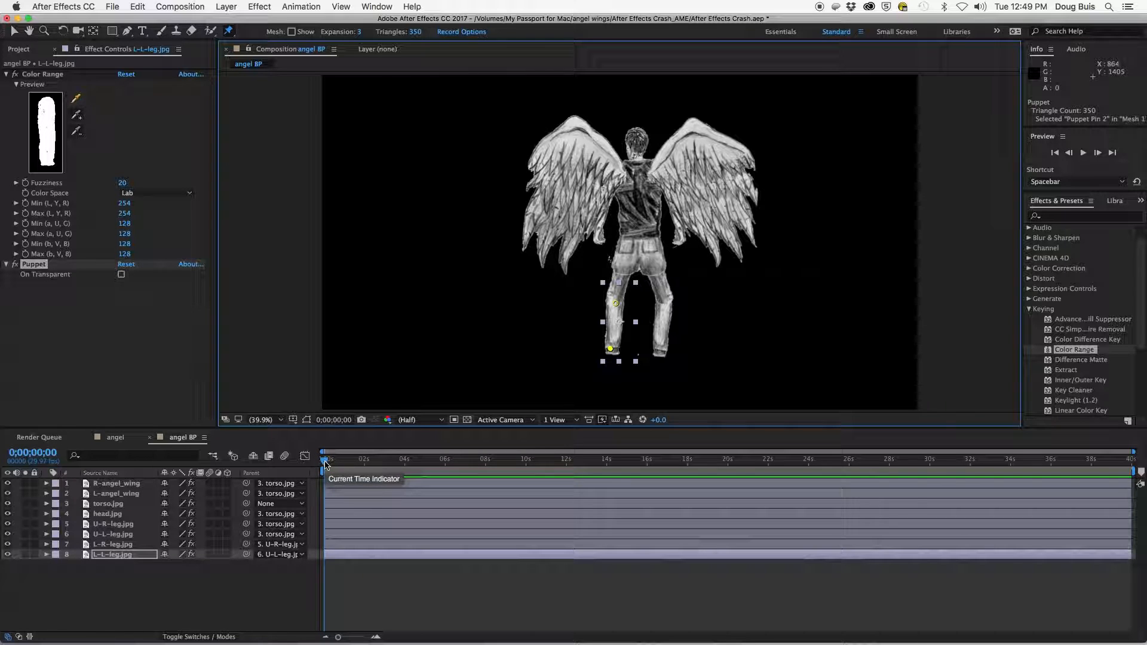
- At 0;00;01;28, pull the lower left leg's ankle and knee pins outward to spread the leg
{"action": "left_click_drag", "start_coordinate": [325, 464], "coordinate": [362, 467]}
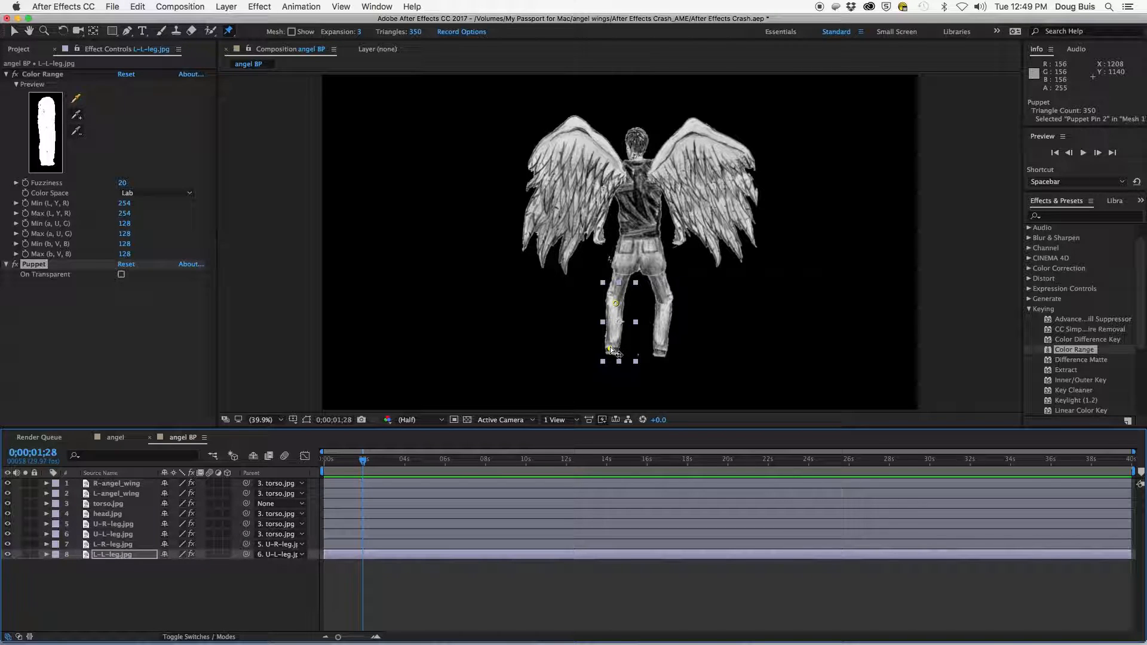
{"action": "left_click_drag", "start_coordinate": [610, 348], "coordinate": [597, 346]}
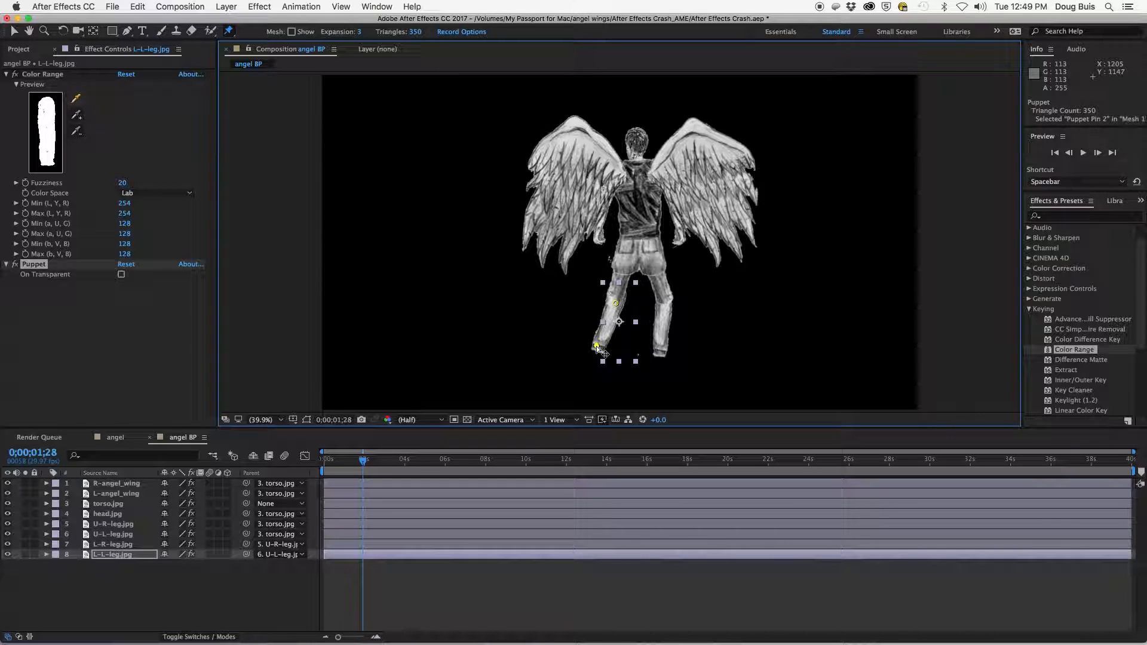
{"action": "left_click", "coordinate": [615, 304]}
{"action": "left_click_drag", "start_coordinate": [615, 305], "coordinate": [611, 309]}
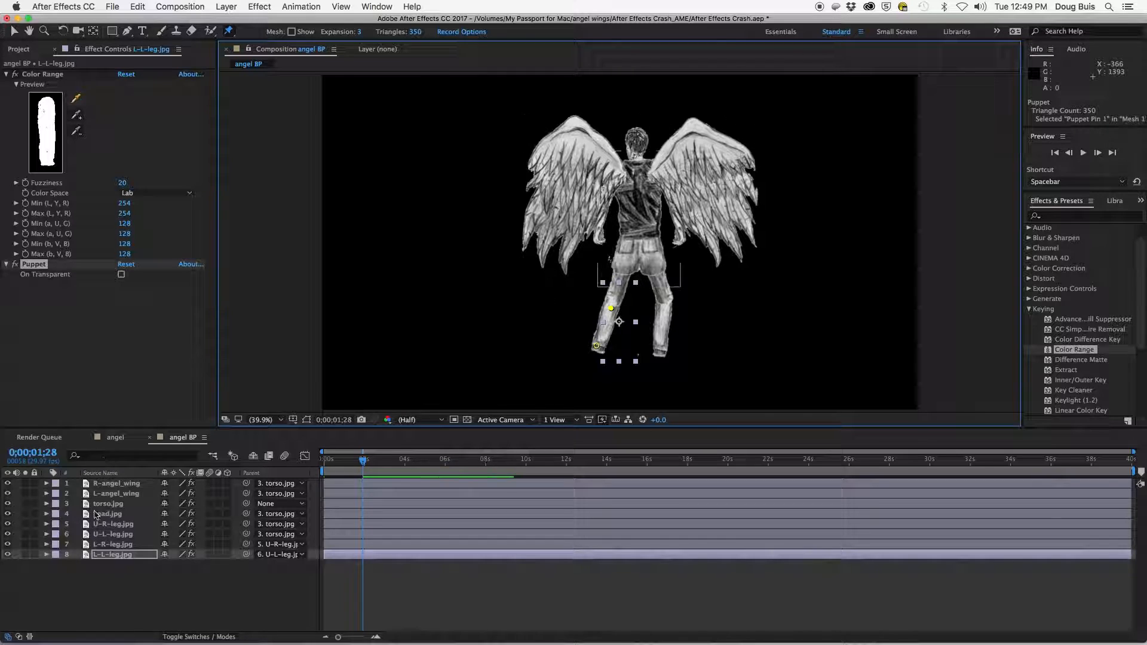
- Move the upper left leg's puppet pins outward to follow the spread leg
{"action": "left_click", "coordinate": [120, 537]}
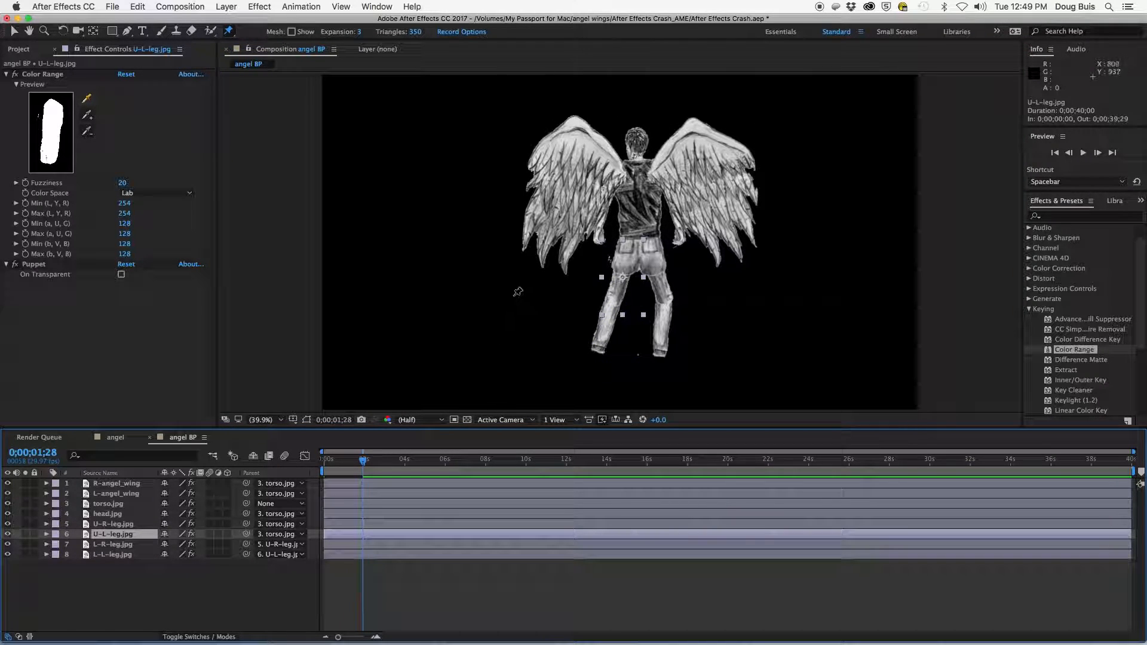
{"action": "left_click", "coordinate": [595, 296]}
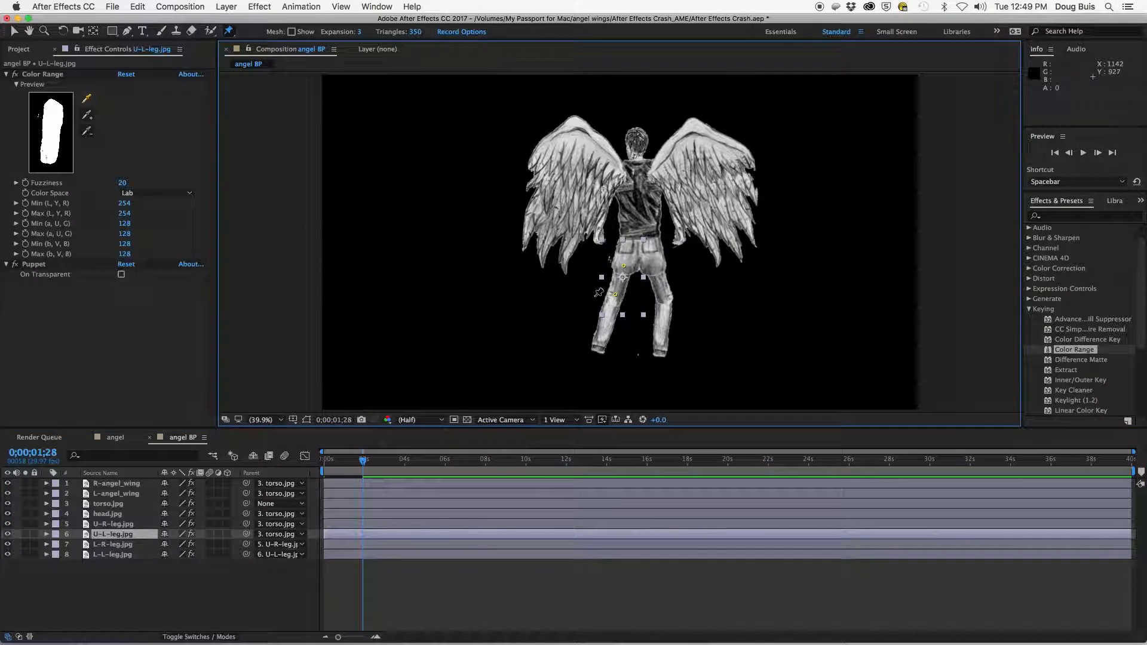
{"action": "left_click", "coordinate": [624, 267]}
{"action": "left_click_drag", "start_coordinate": [622, 267], "coordinate": [612, 297]}
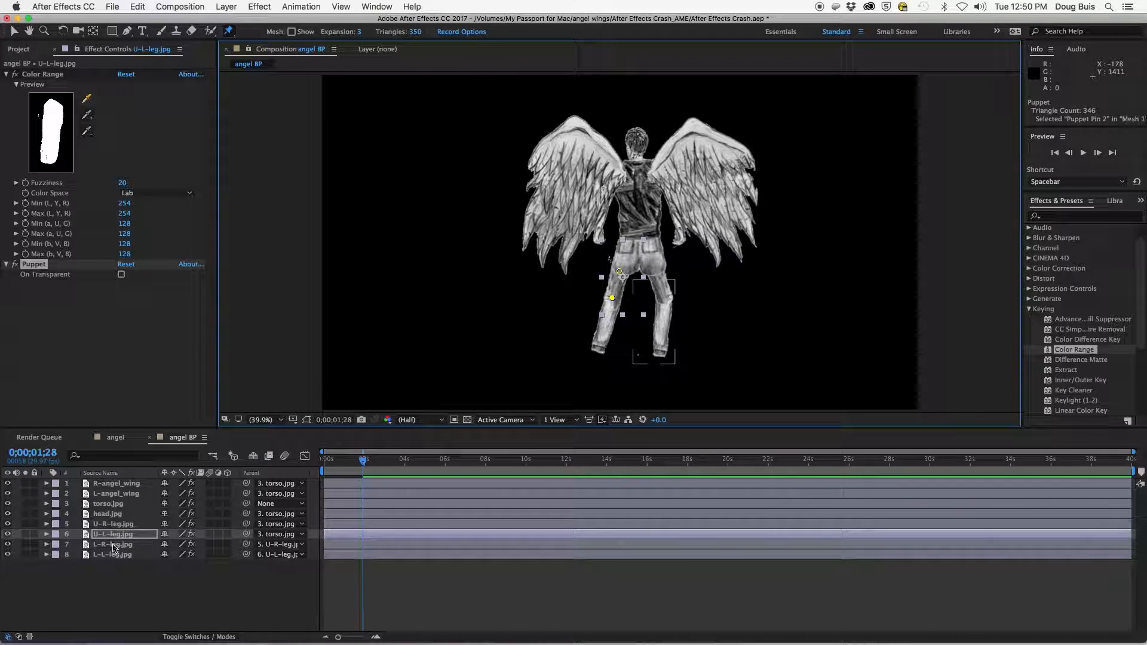
- Pull the lower right leg's ankle and knee pins outward to spread the right leg
{"action": "left_click", "coordinate": [114, 544]}
{"action": "left_click", "coordinate": [664, 302]}
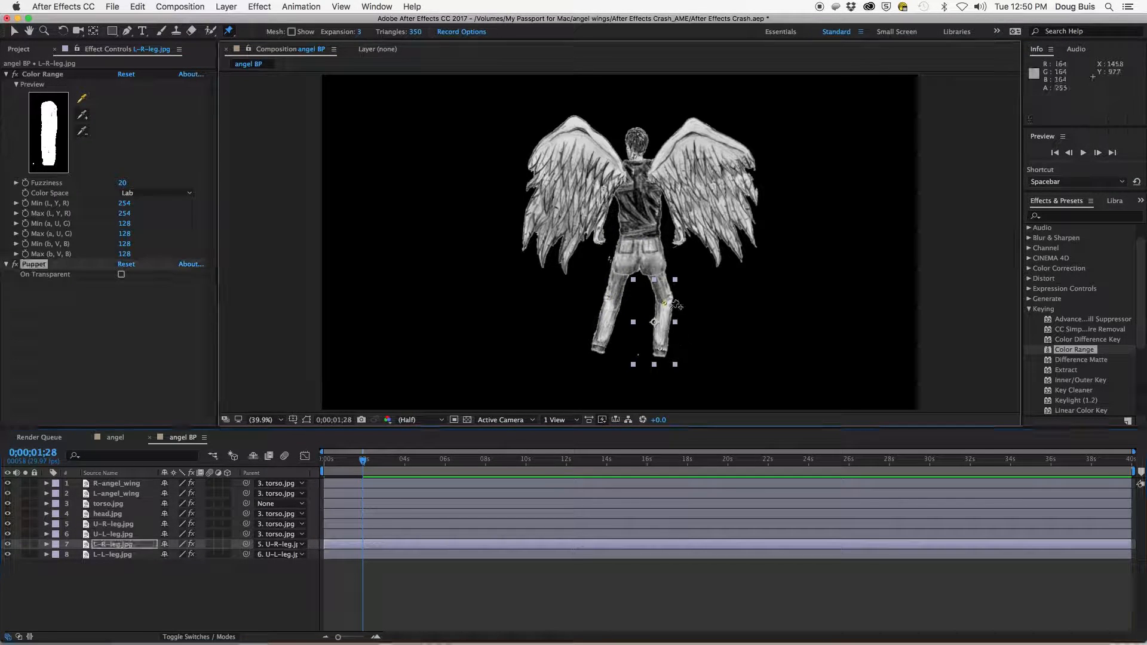
{"action": "left_click_drag", "start_coordinate": [659, 349], "coordinate": [682, 349]}
{"action": "left_click_drag", "start_coordinate": [663, 303], "coordinate": [667, 302]}
{"action": "left_click", "coordinate": [108, 525]}
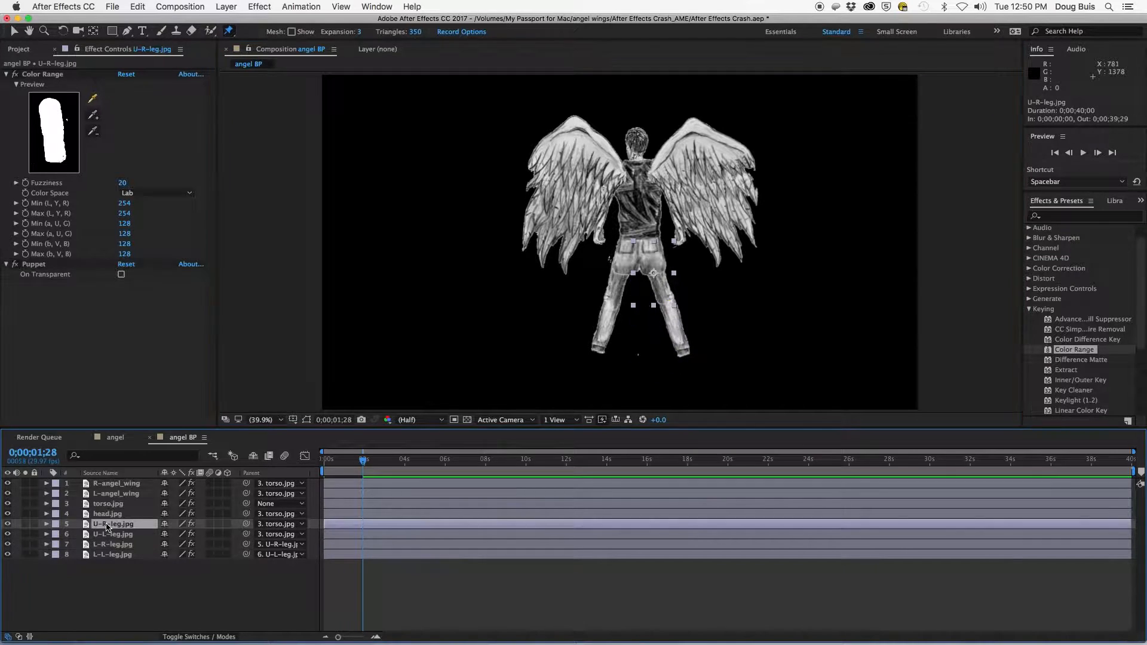
{"action": "left_click", "coordinate": [651, 264]}
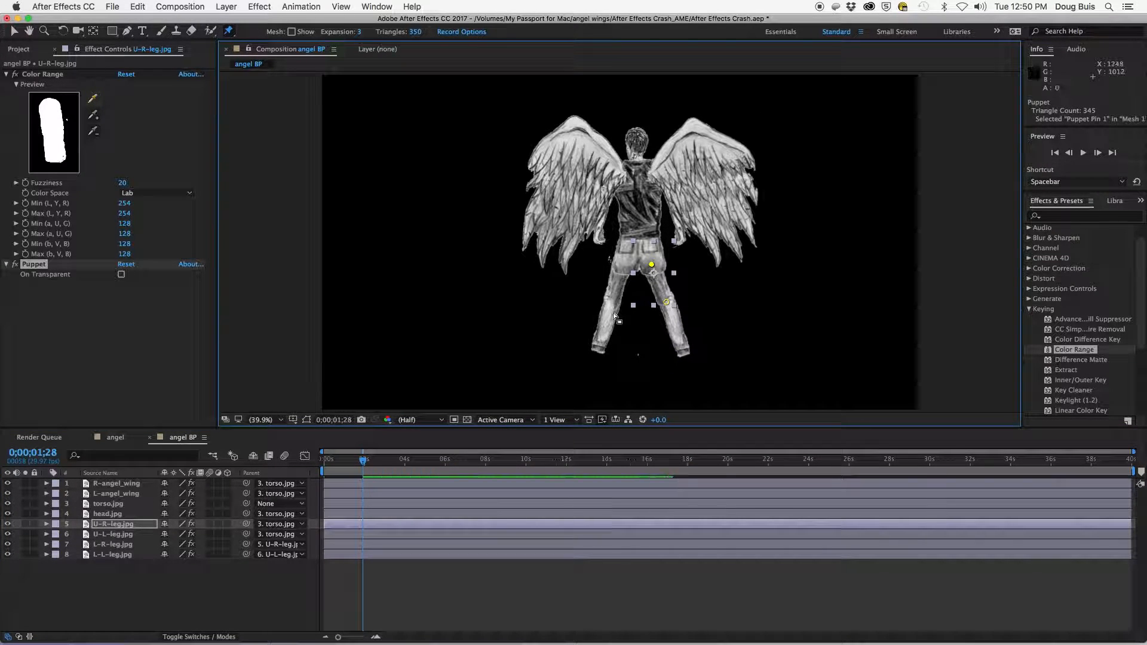
{"action": "left_click", "coordinate": [108, 514]}
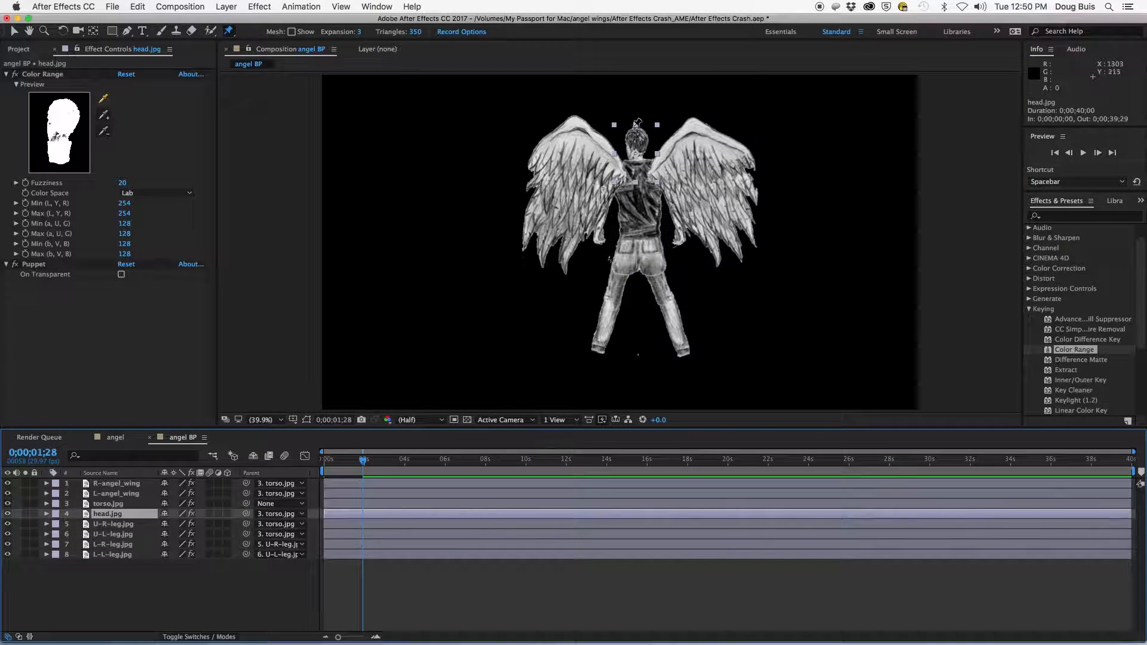
{"action": "left_click", "coordinate": [638, 133]}
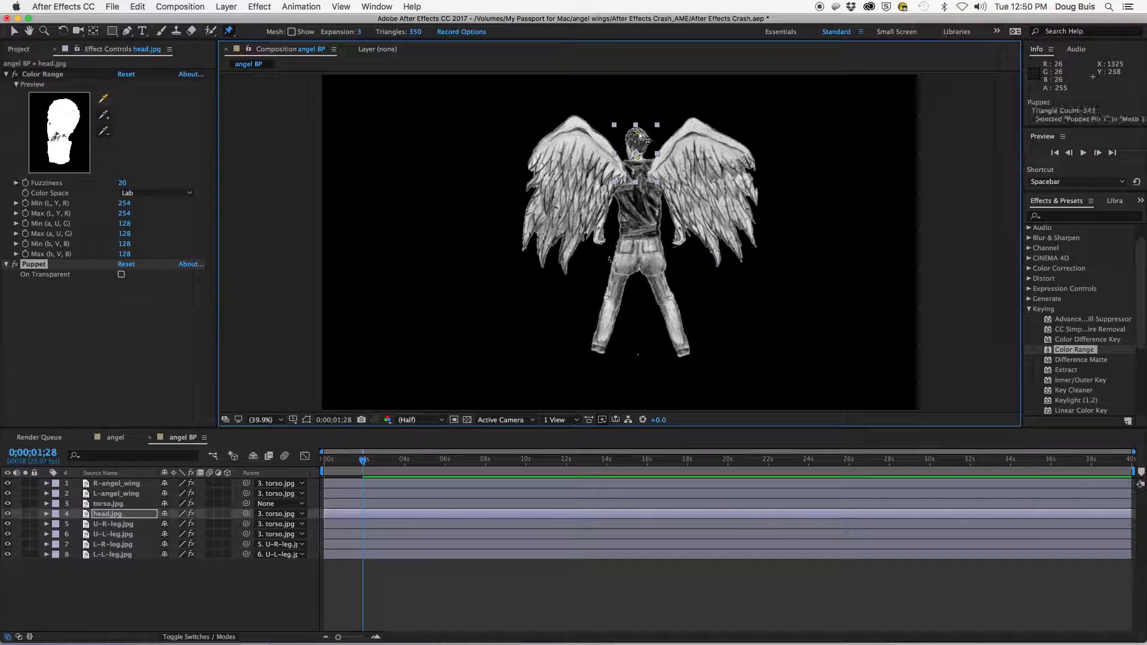
- Pull the tip pins of the left and right wings down and outward to lower both wings
{"action": "left_click", "coordinate": [109, 496]}
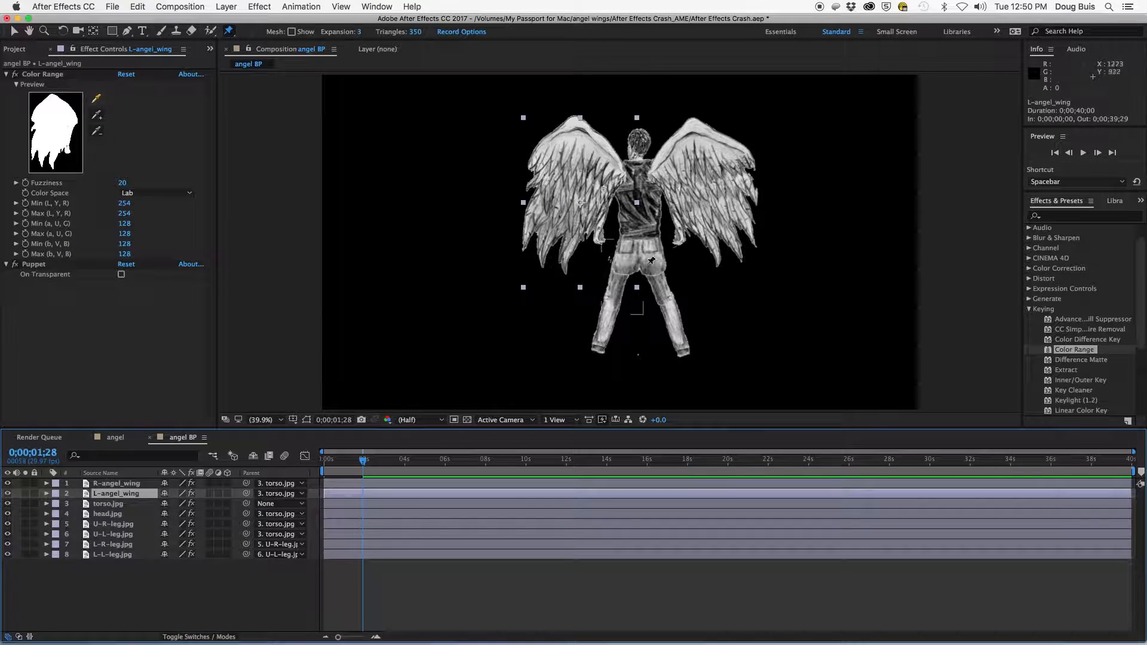
{"action": "left_click", "coordinate": [744, 131]}
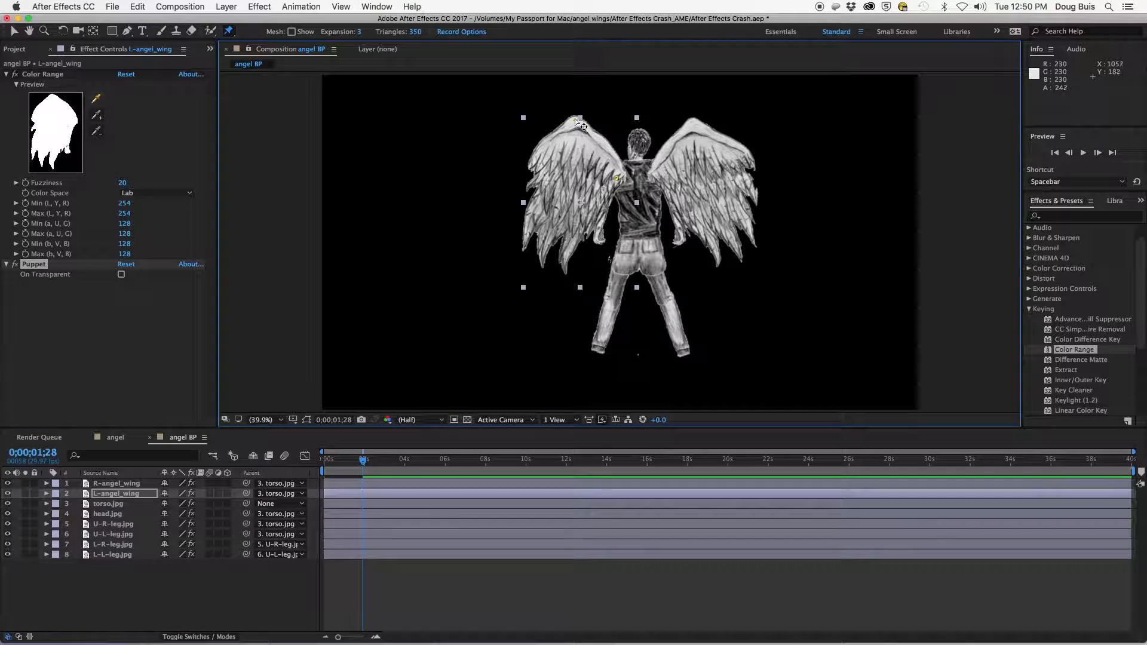
{"action": "left_click_drag", "start_coordinate": [577, 123], "coordinate": [557, 133]}
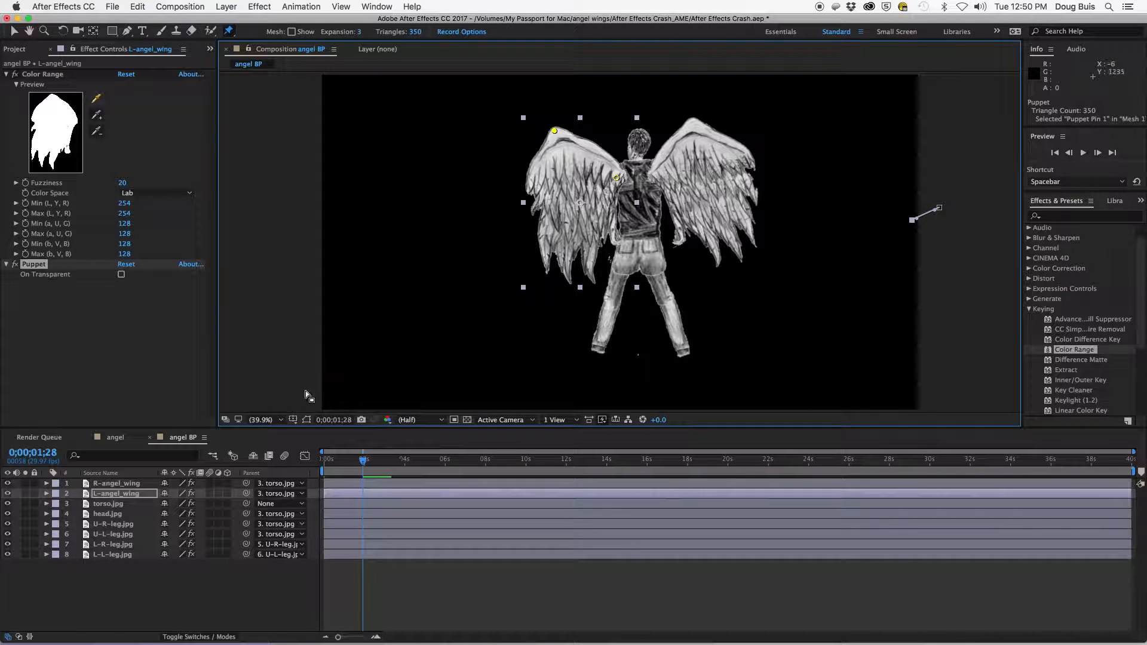
{"action": "left_click", "coordinate": [102, 487]}
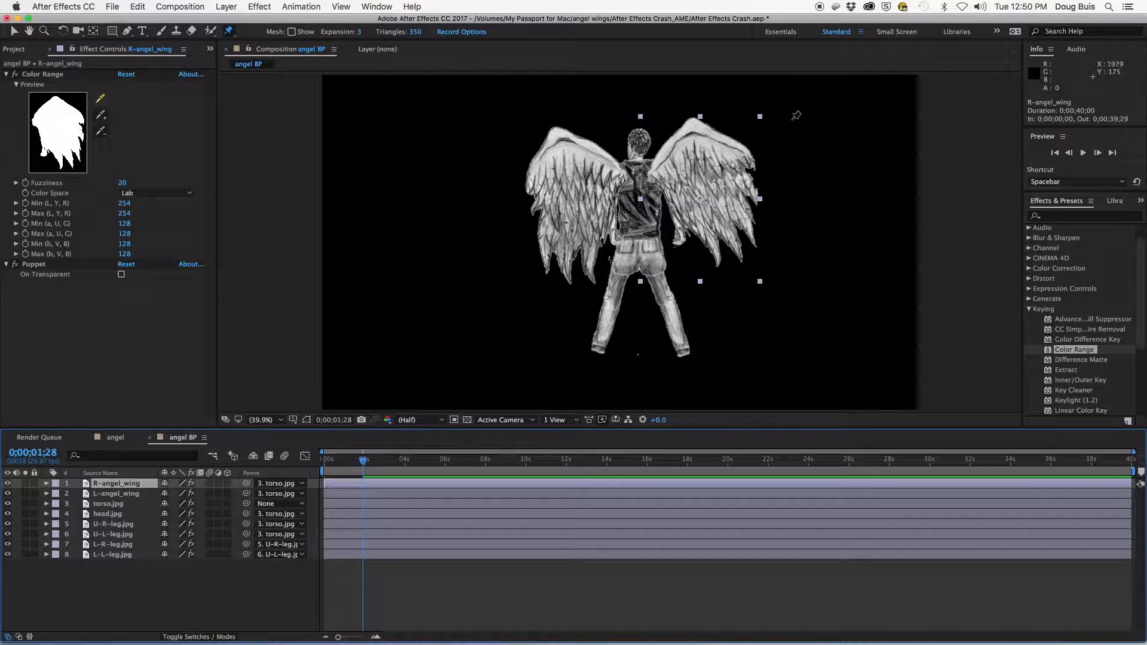
{"action": "left_click", "coordinate": [742, 127]}
{"action": "left_click_drag", "start_coordinate": [694, 124], "coordinate": [710, 132]}
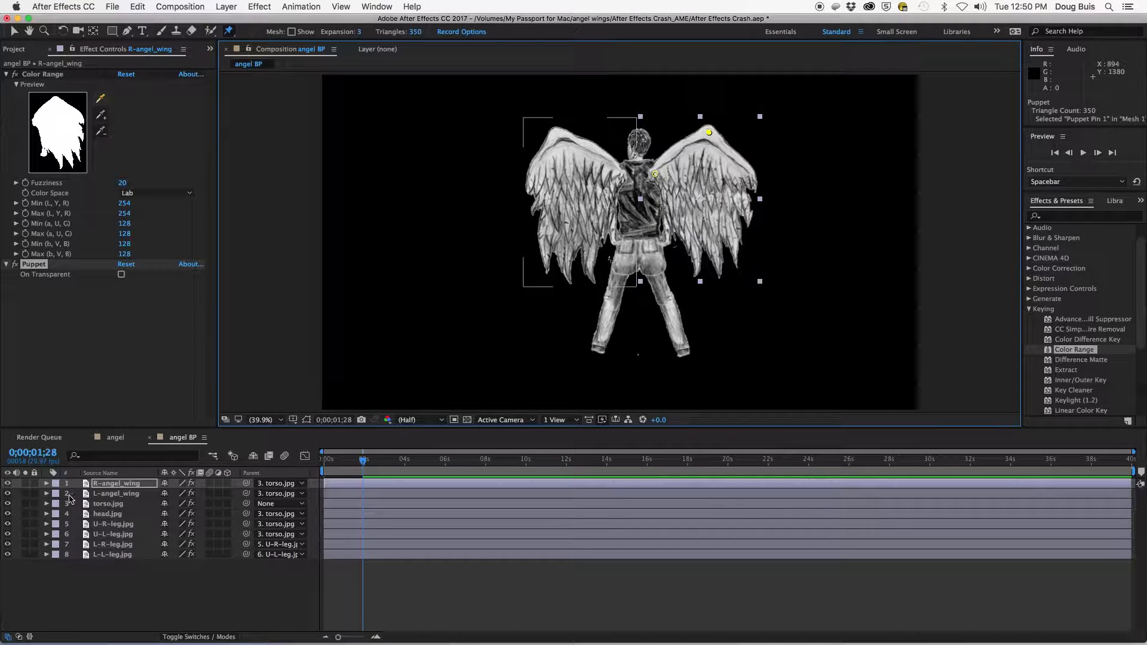
- Inspect the wing layers' puppet properties and preview the animation from the start
{"action": "left_click", "coordinate": [48, 486]}
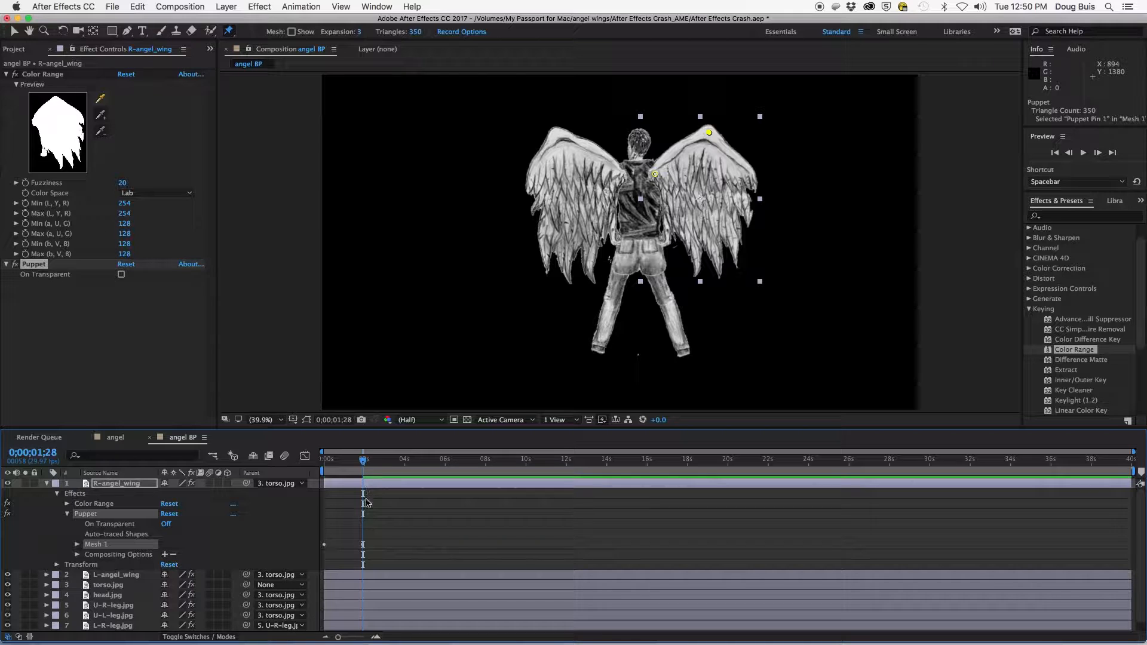
{"action": "left_click", "coordinate": [47, 484]}
{"action": "left_click", "coordinate": [47, 494]}
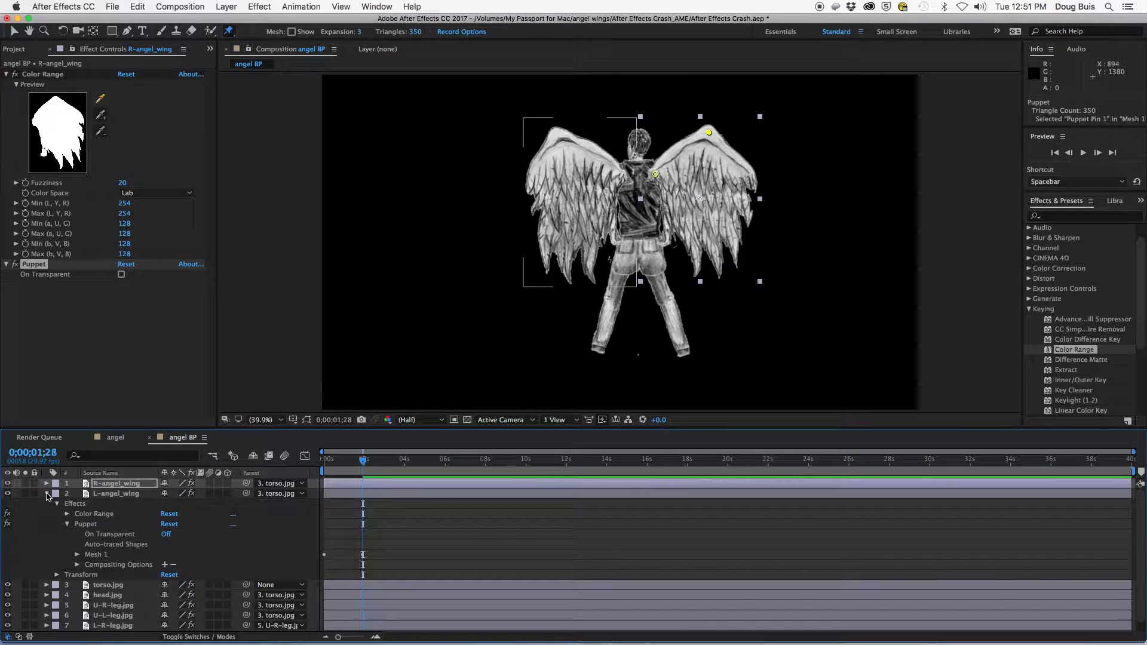
{"action": "left_click", "coordinate": [48, 494]}
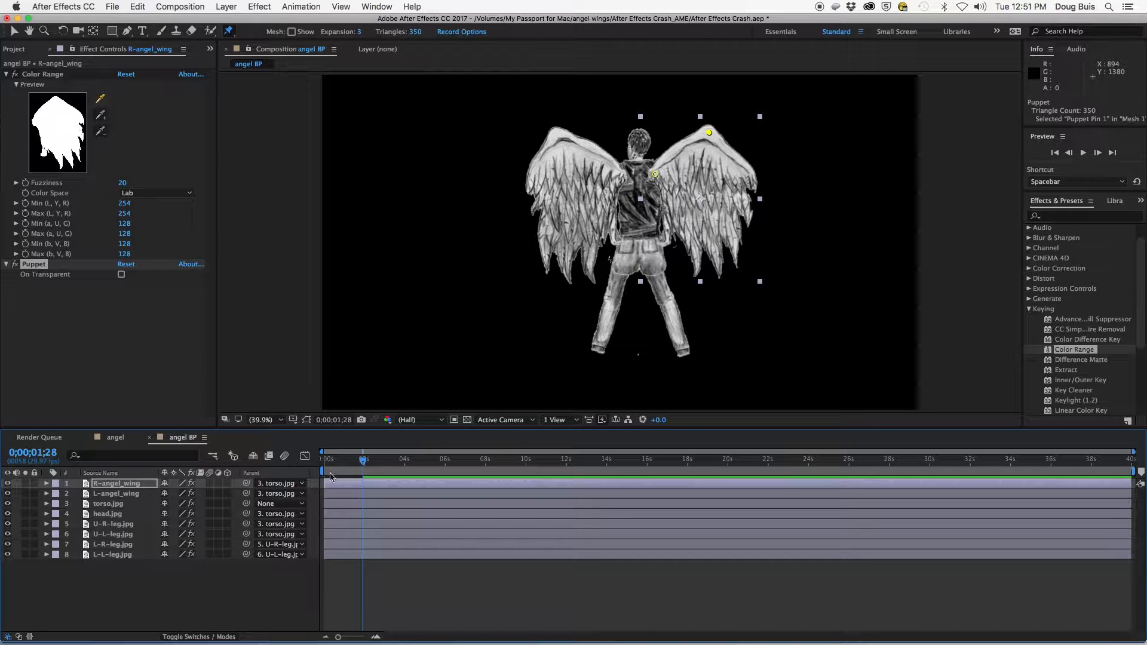
{"action": "left_click_drag", "start_coordinate": [364, 464], "coordinate": [323, 465]}
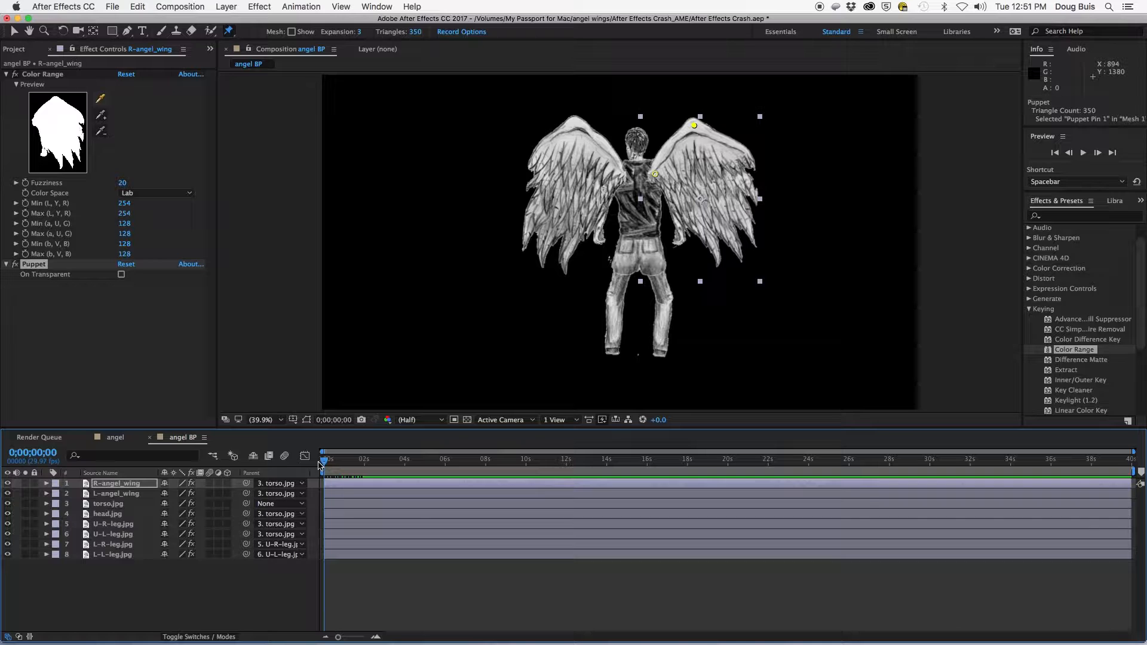
{"action": "key", "text": "space"}
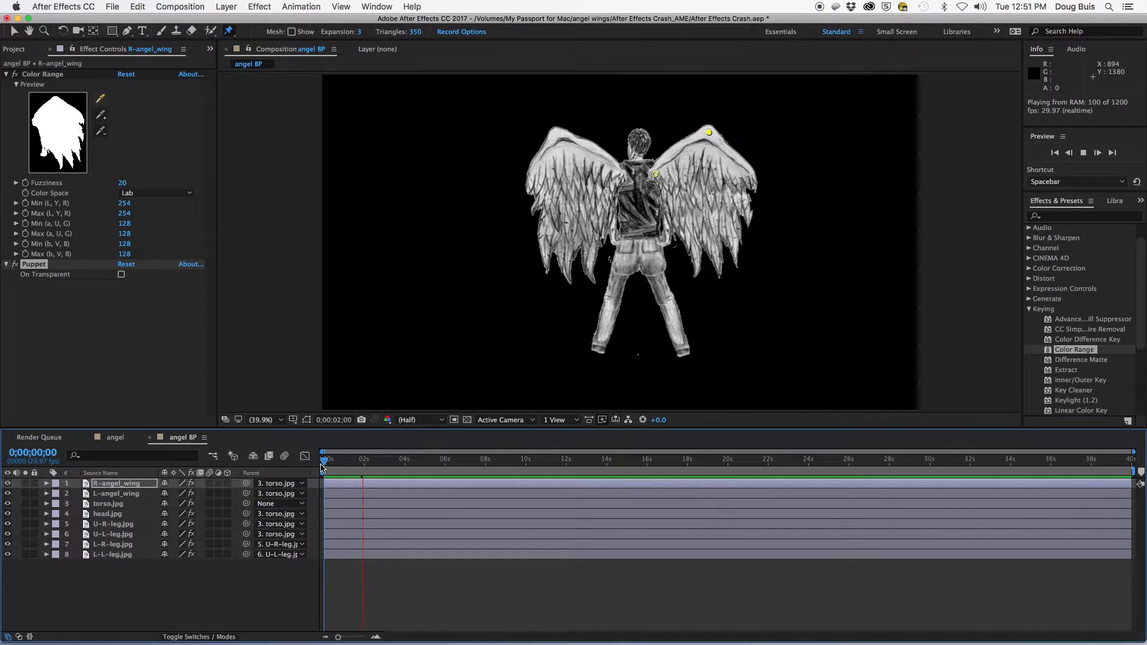
{"action": "key", "text": "space"}
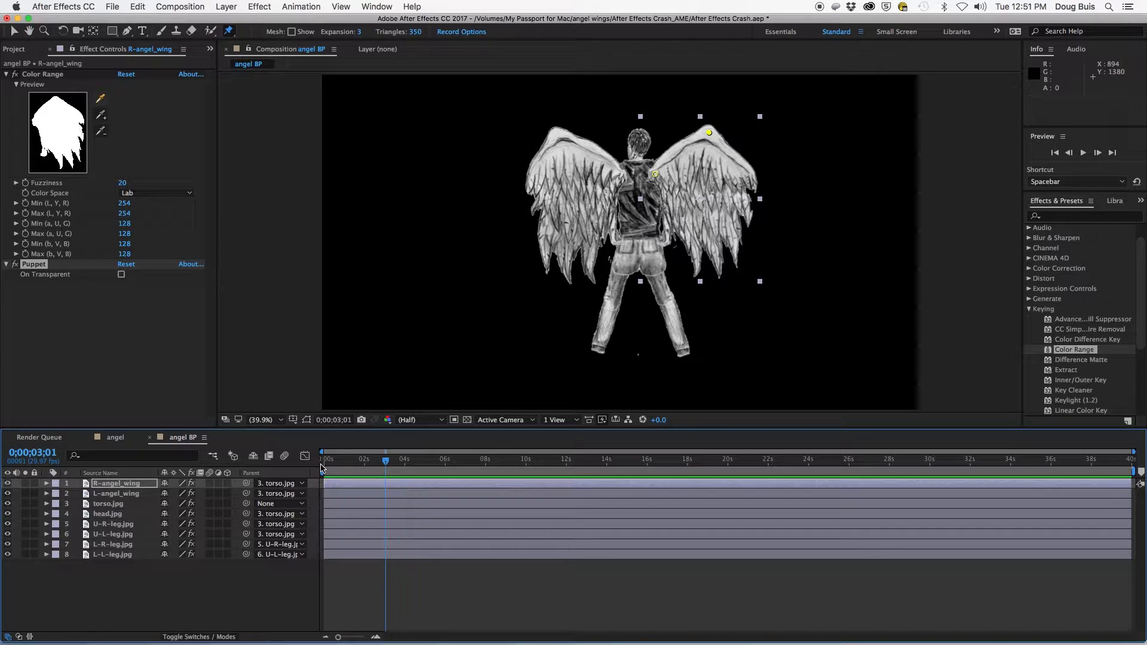